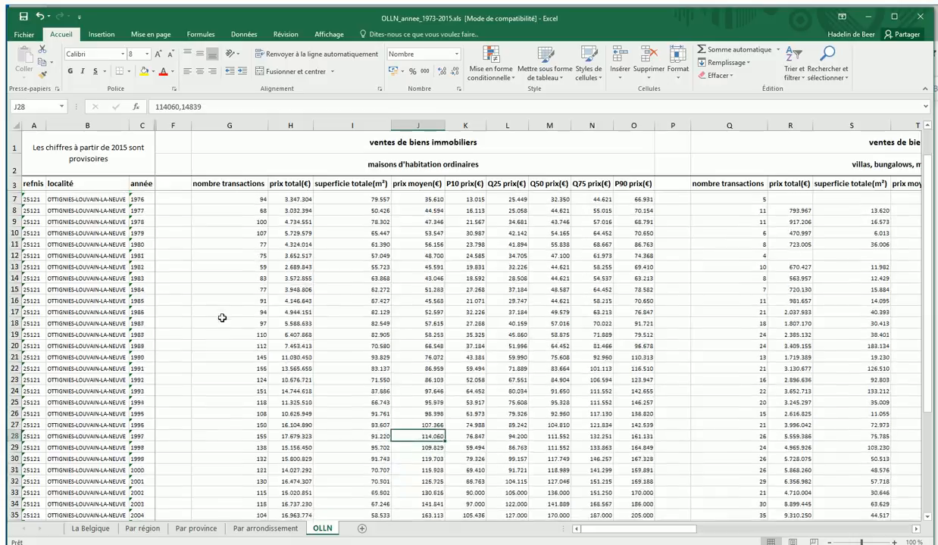
Review the property sales tables on the OLLN, Par arrondissement and Par province sheets, clearing the leftover row selection on Par province.
scroll(222, 322, "up", 5)
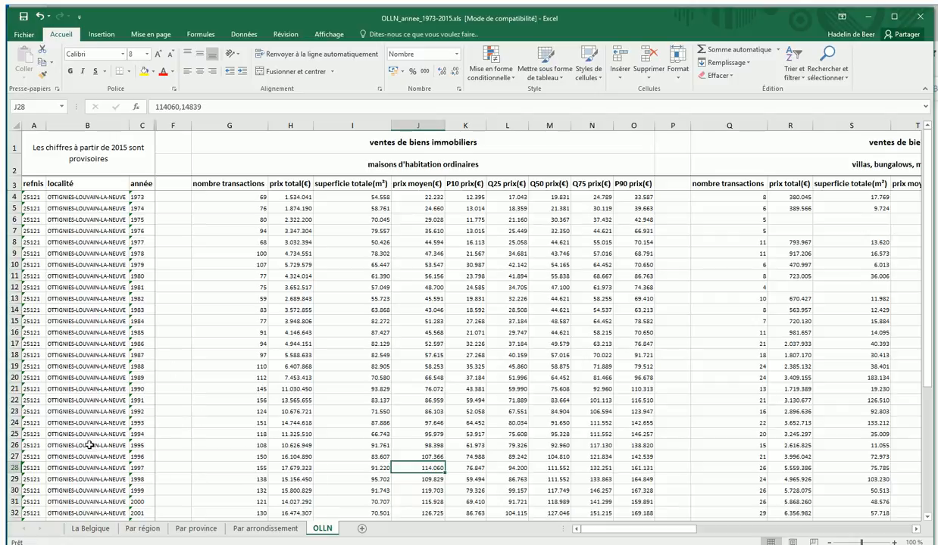
left_click(286, 535)
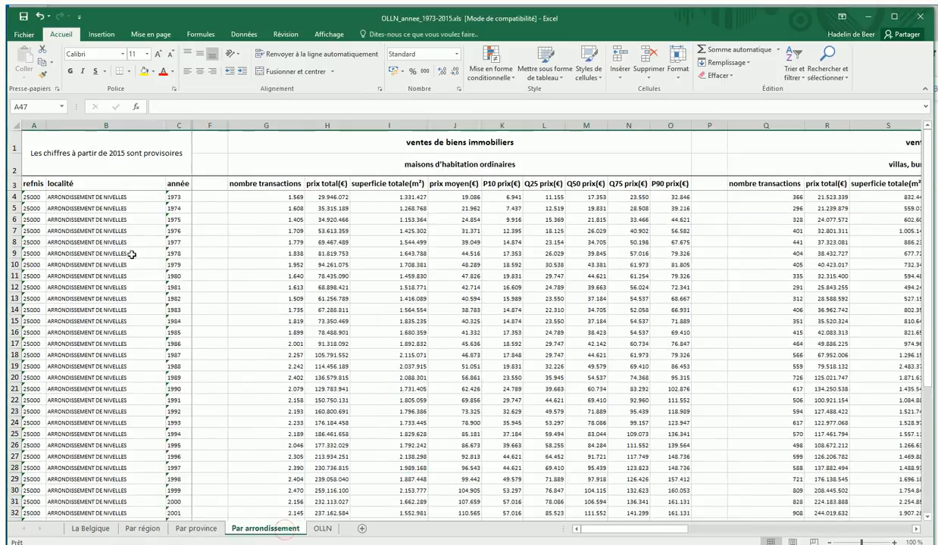
left_click(199, 529)
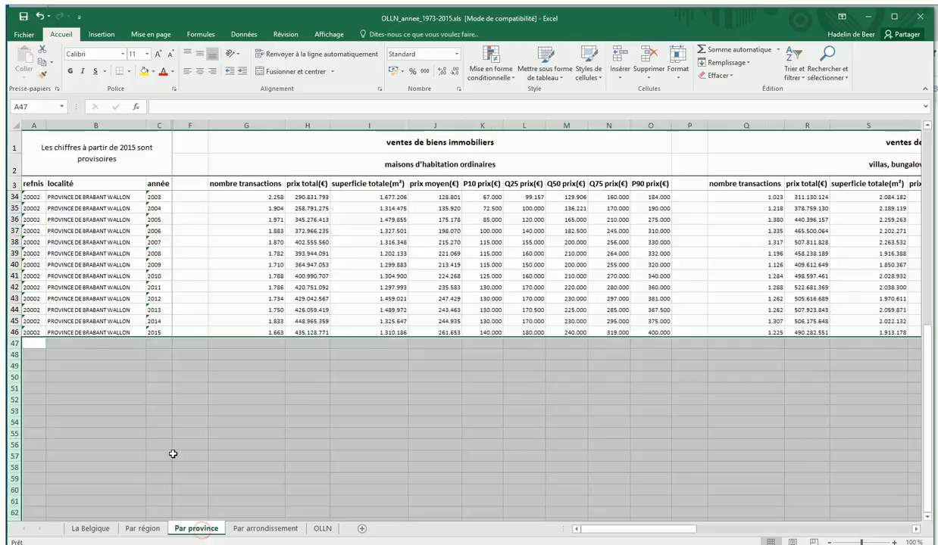
left_click(208, 407)
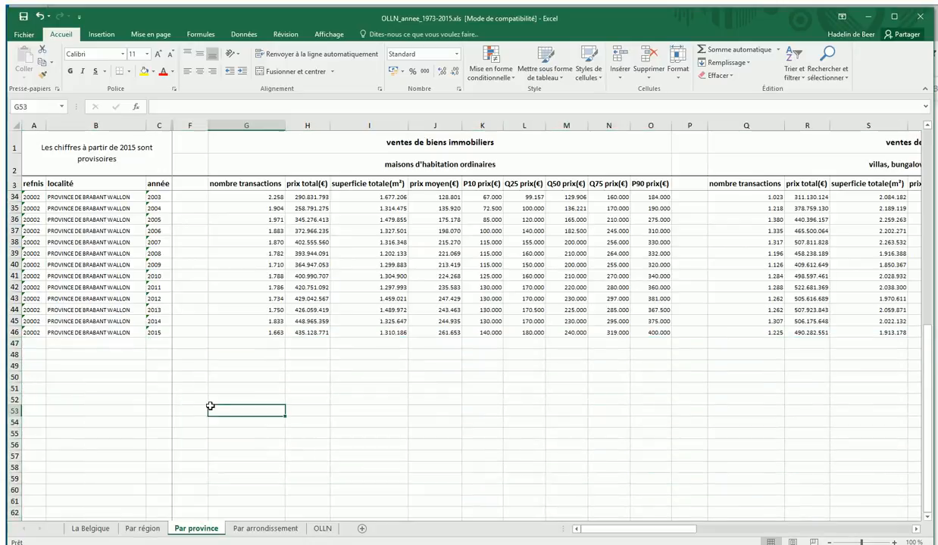
Delete the REGION DE BRUXELLES-CAPITALE rows, 47 to 89, from the Par région sheet.
left_click(142, 529)
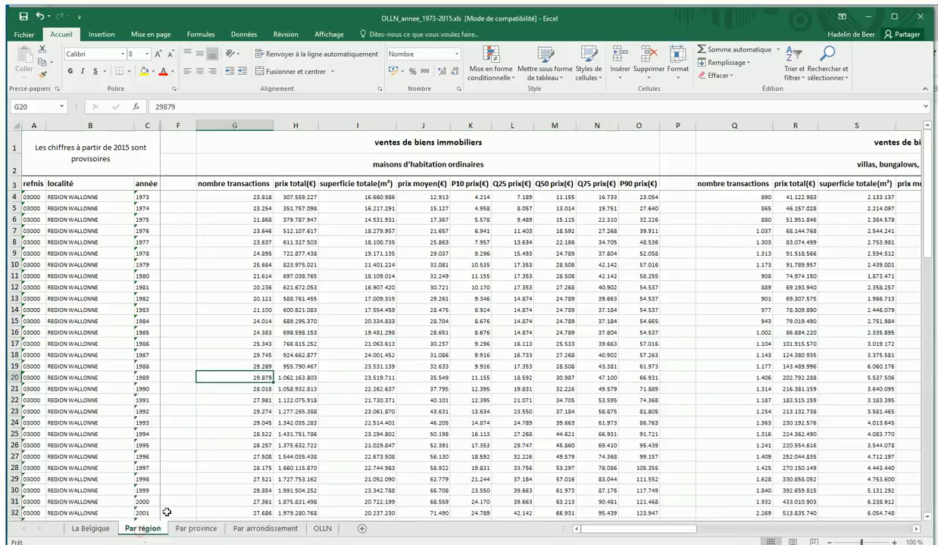
scroll(253, 433, "down", 5)
scroll(253, 432, "down", 7)
scroll(253, 433, "down", 1)
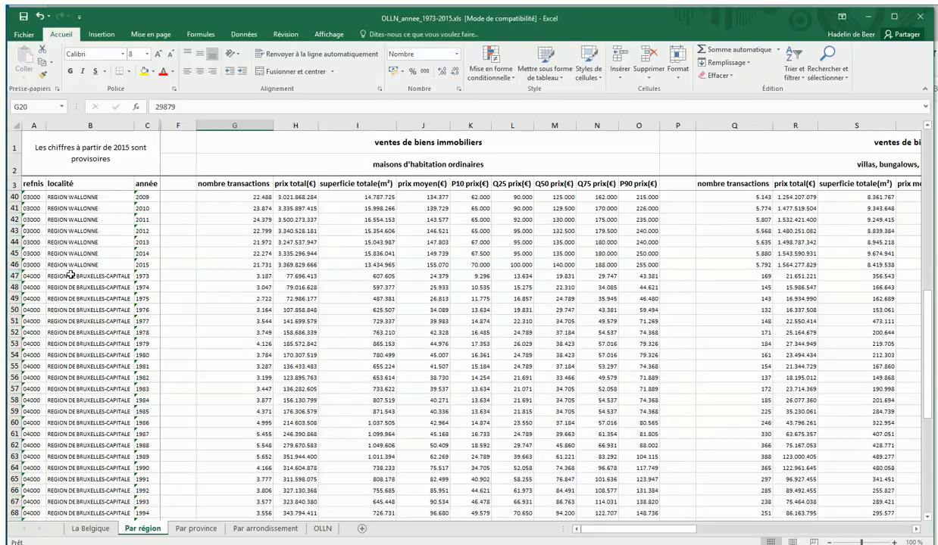
left_click(13, 276)
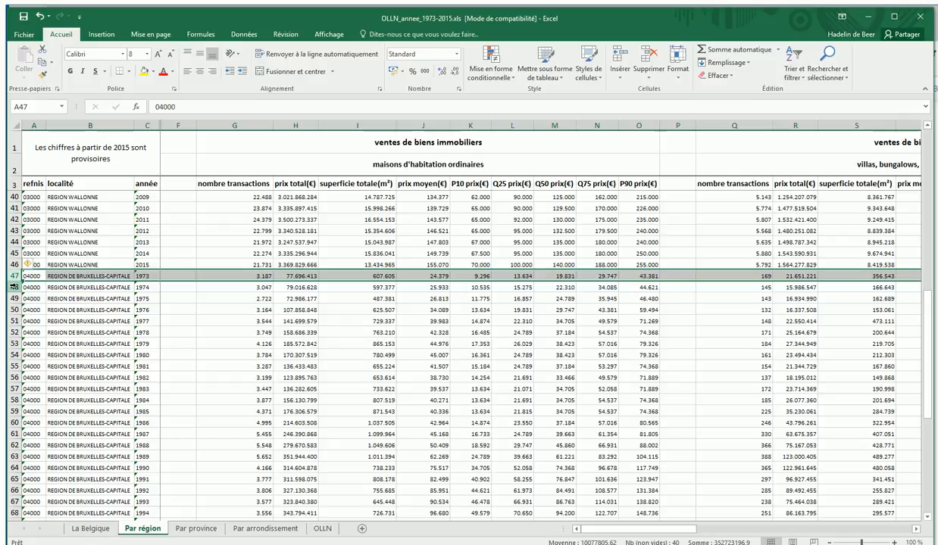
scroll(113, 348, "down", 5)
scroll(113, 353, "down", 5)
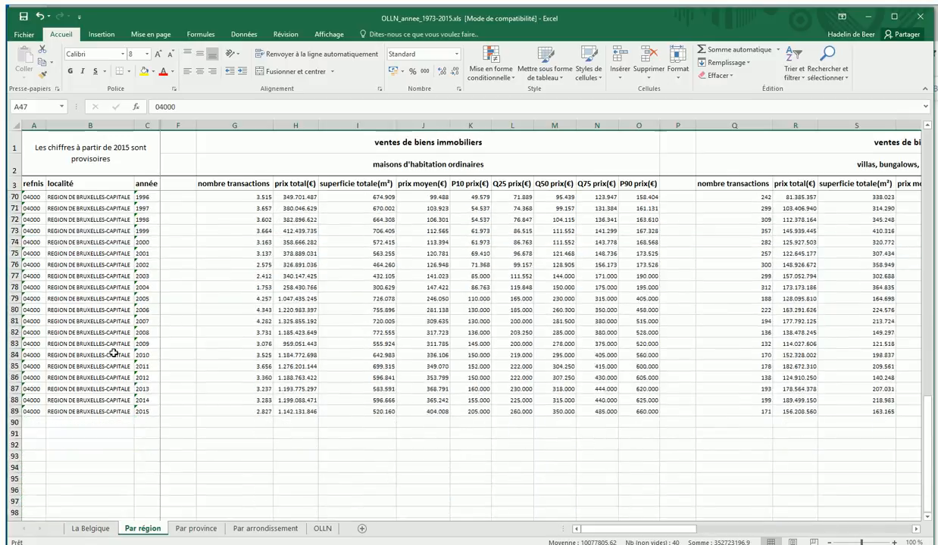
left_click(9, 410, "shift")
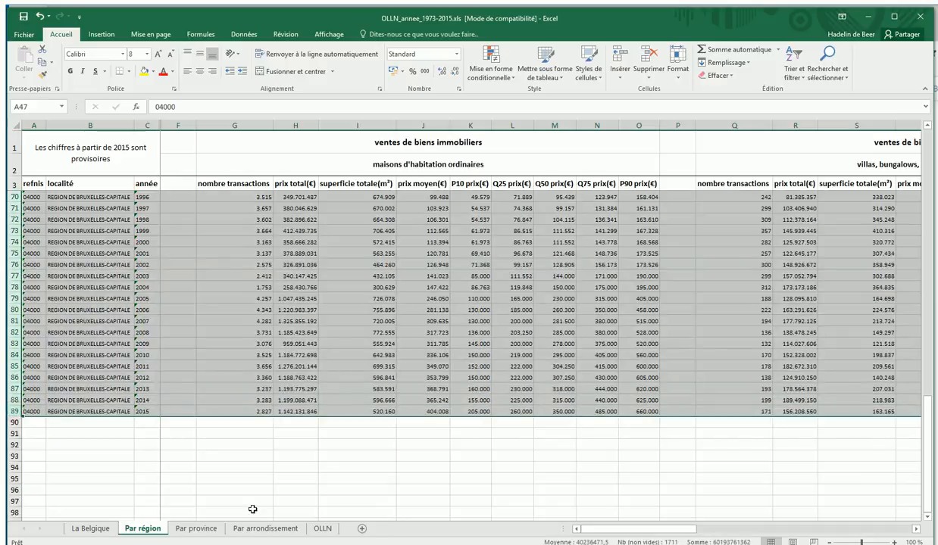
left_click(647, 60)
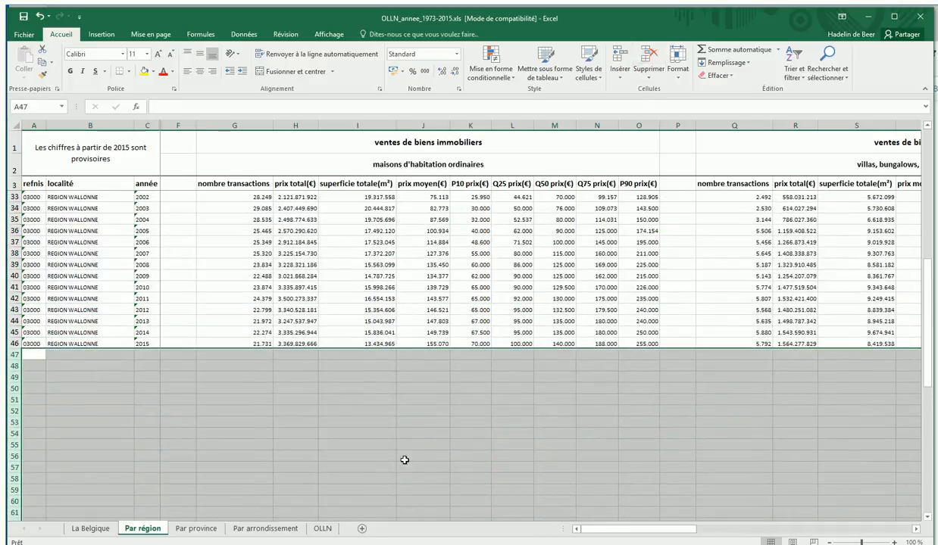
left_click(392, 436)
scroll(394, 436, "up", 10)
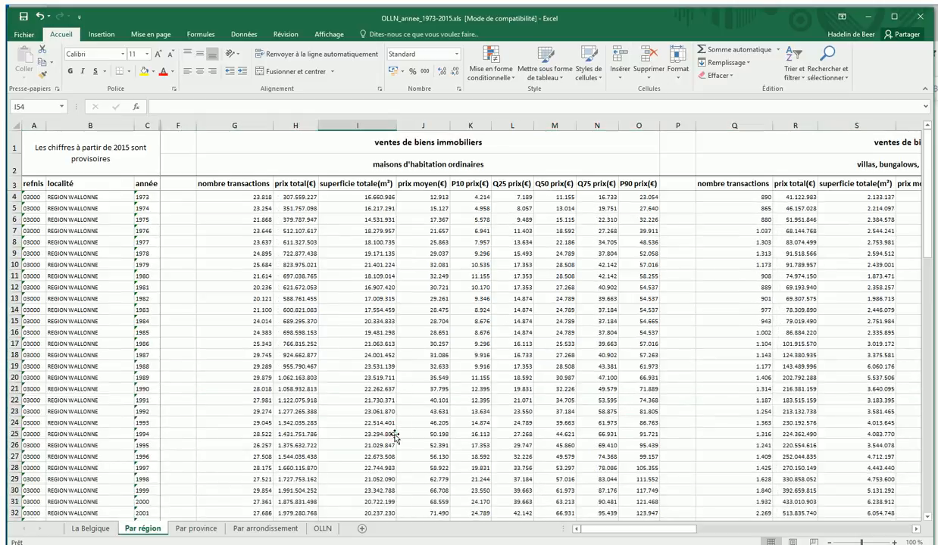
Check the La Belgique sheet, view the target chart on the Moodle course page in the browser, and return to the workbook.
left_click(97, 528)
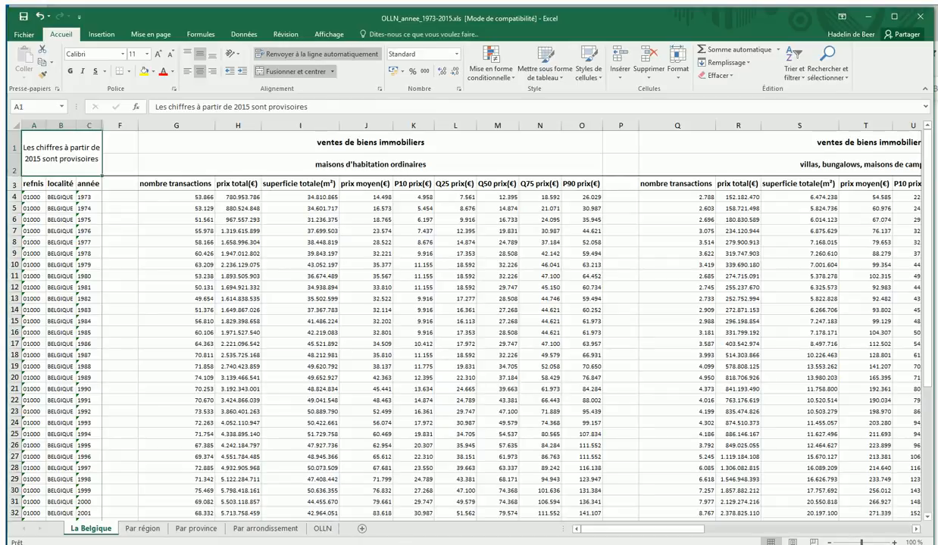
key("alt+Tab")
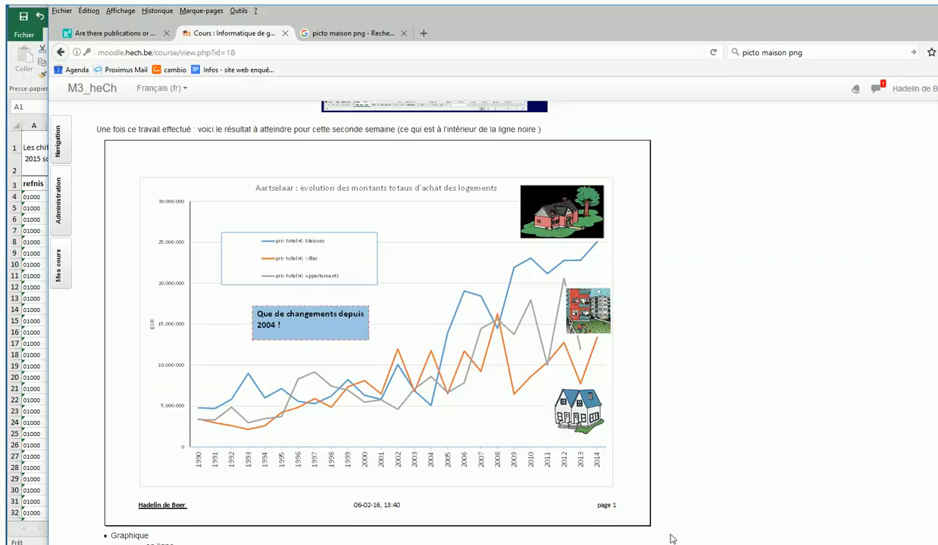
key("alt+Tab")
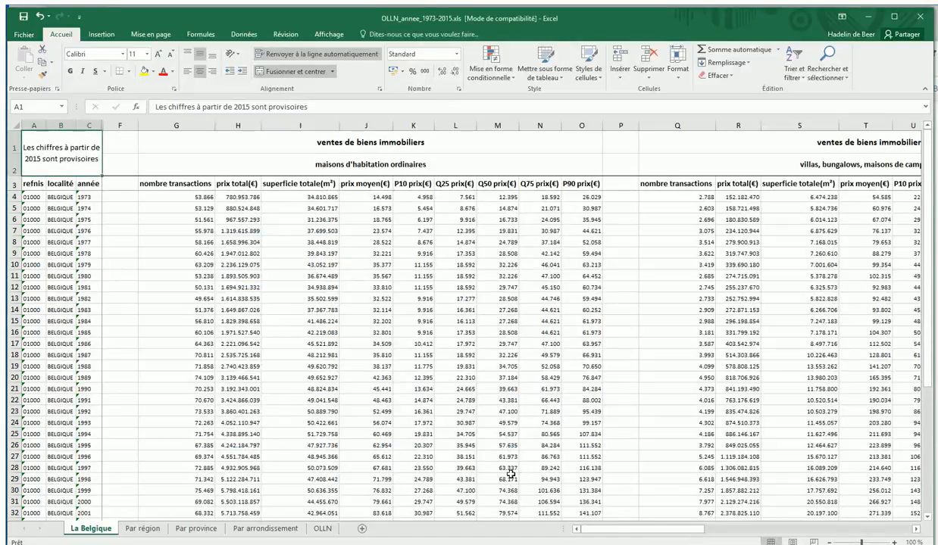
Insert a basic 2D line chart from the ordinary houses' prix total values in H4:H46 of the OLLN sheet.
left_click(323, 529)
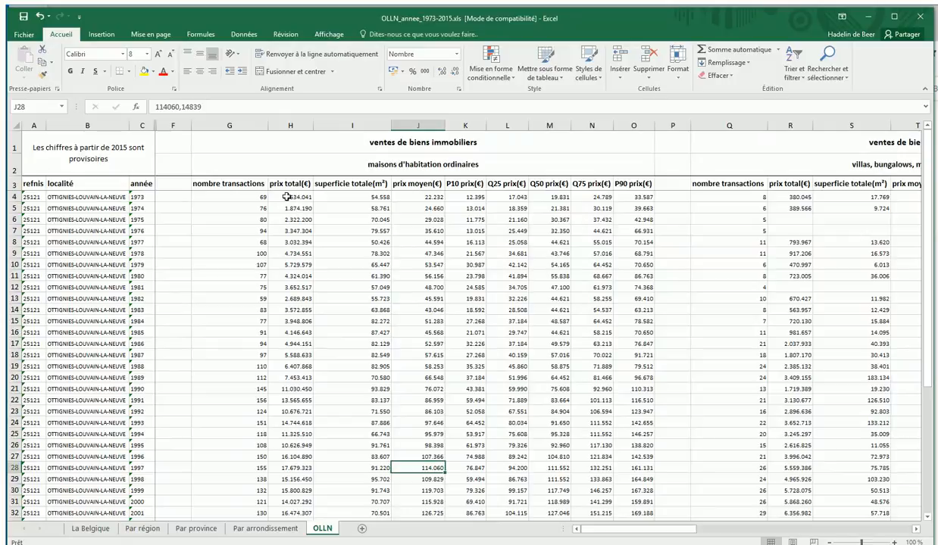
left_click_drag(286, 196, 289, 490)
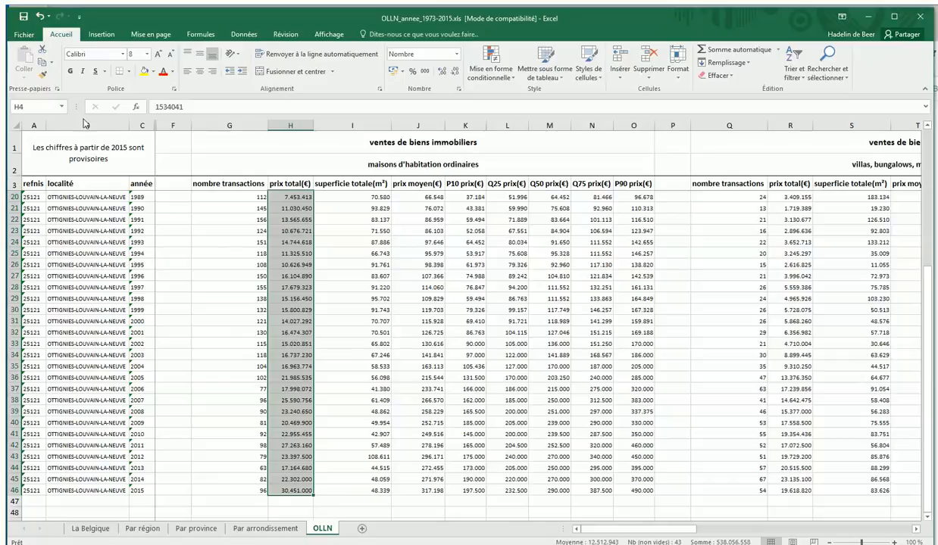
left_click(100, 35)
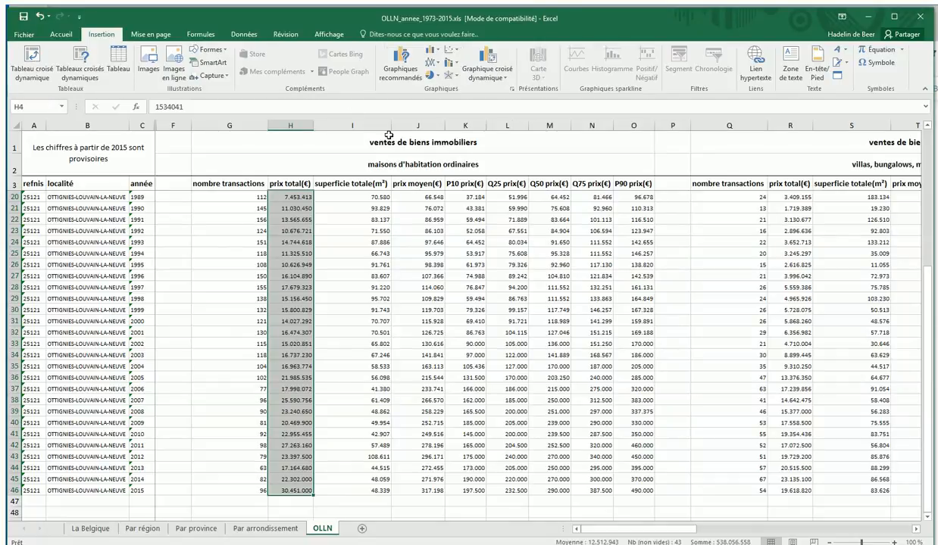
left_click(433, 61)
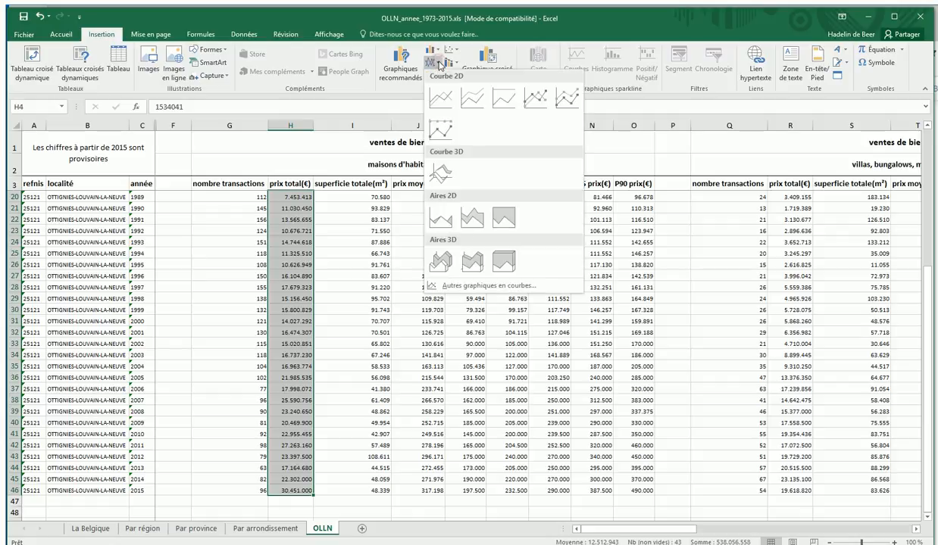
left_click(439, 97)
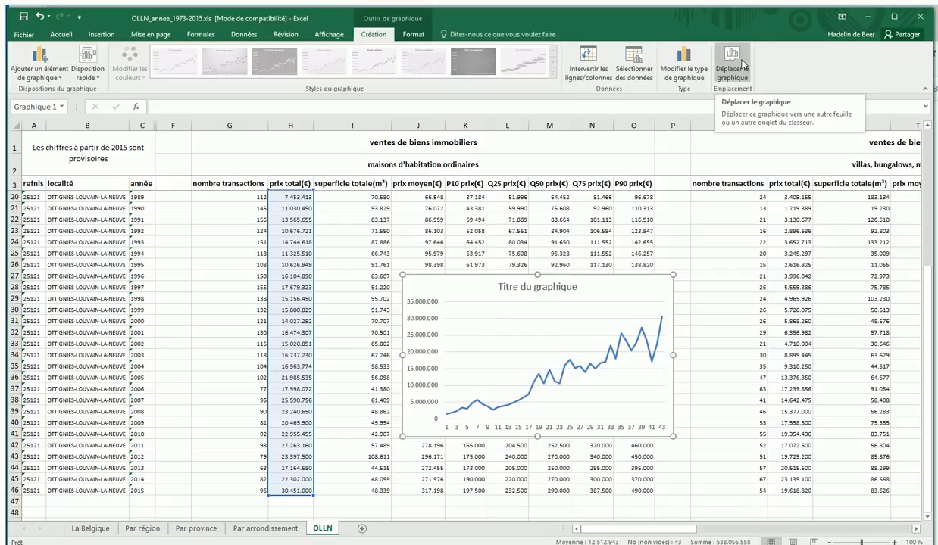
Move the chart to a new sheet named Graphique devoir 2.
right_click(611, 294)
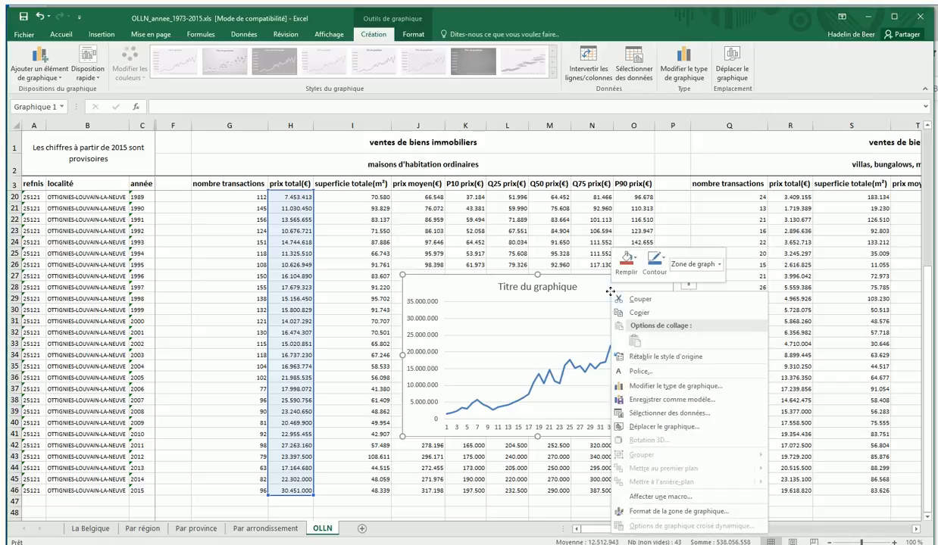
left_click(641, 427)
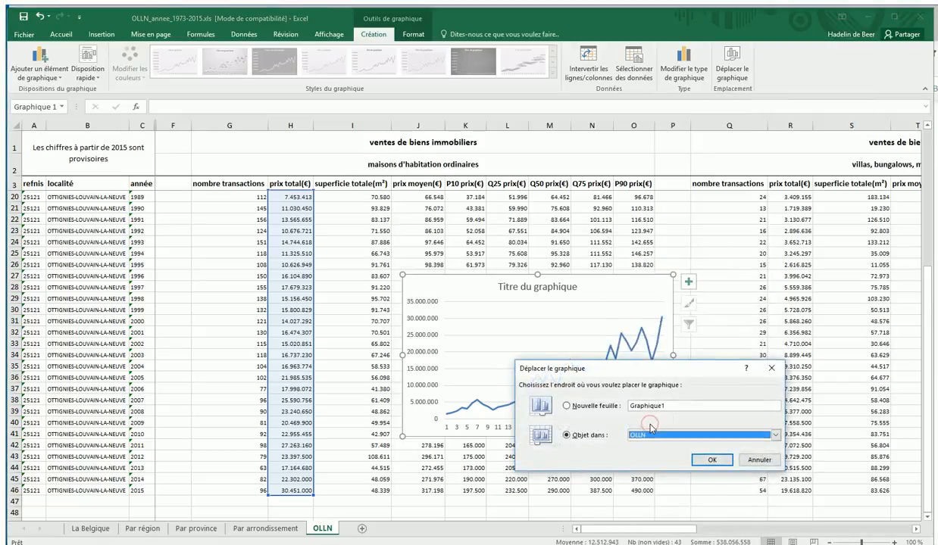
left_click(568, 408)
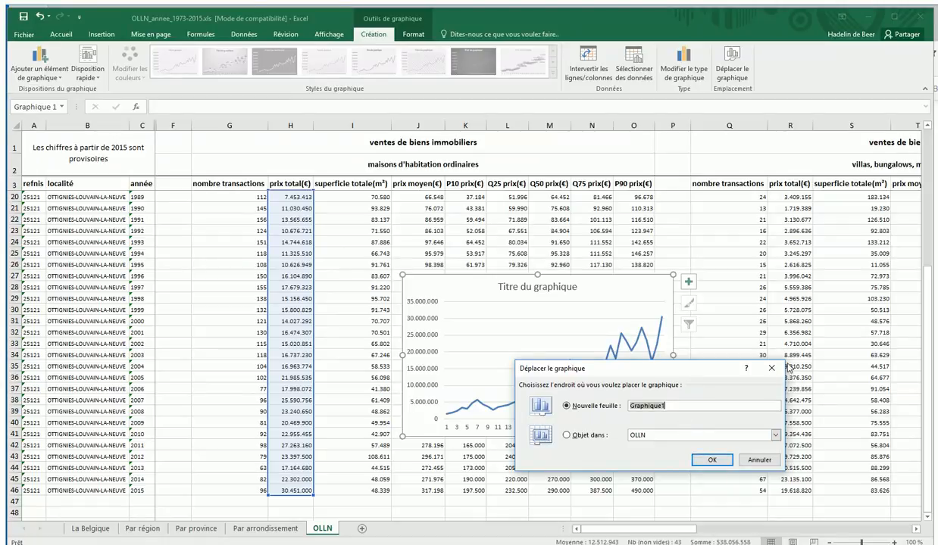
left_click(686, 405)
key("BackSpace")
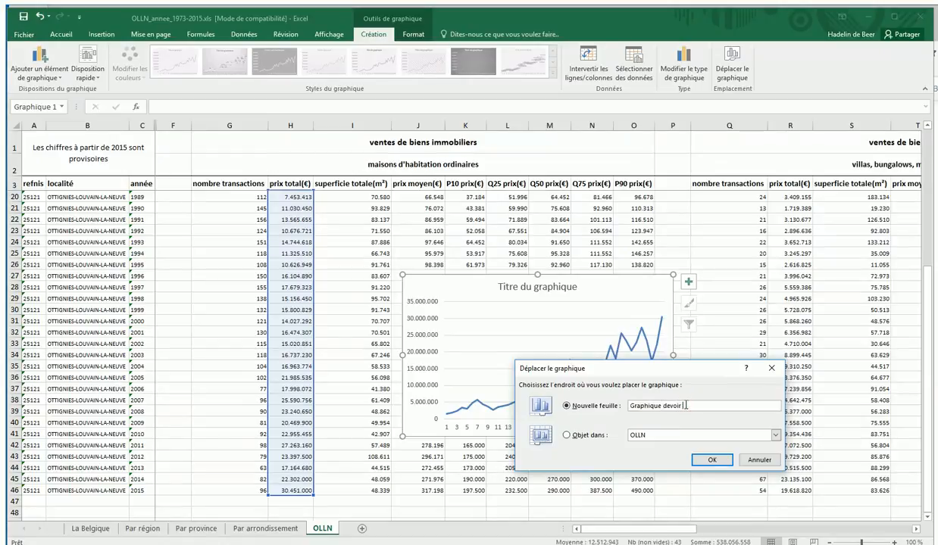
left_click(708, 460)
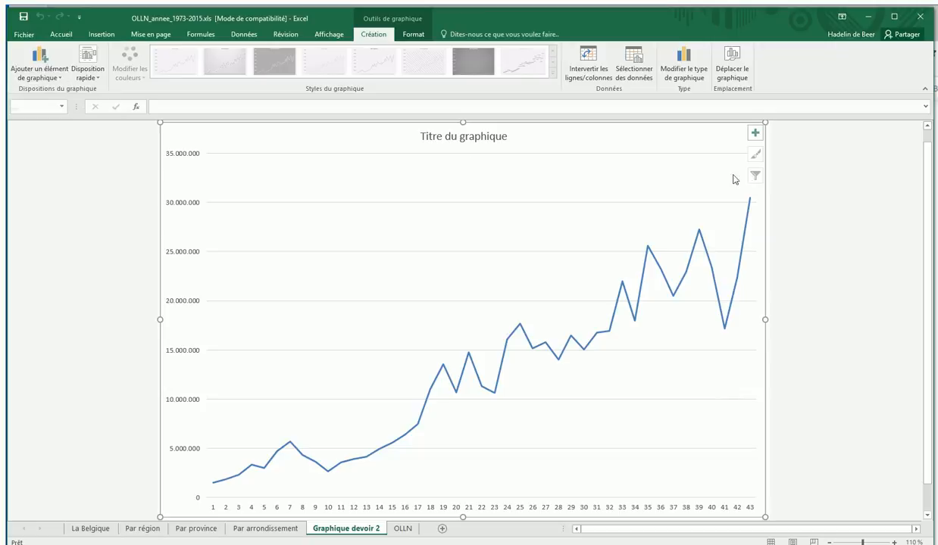
left_click(37, 77)
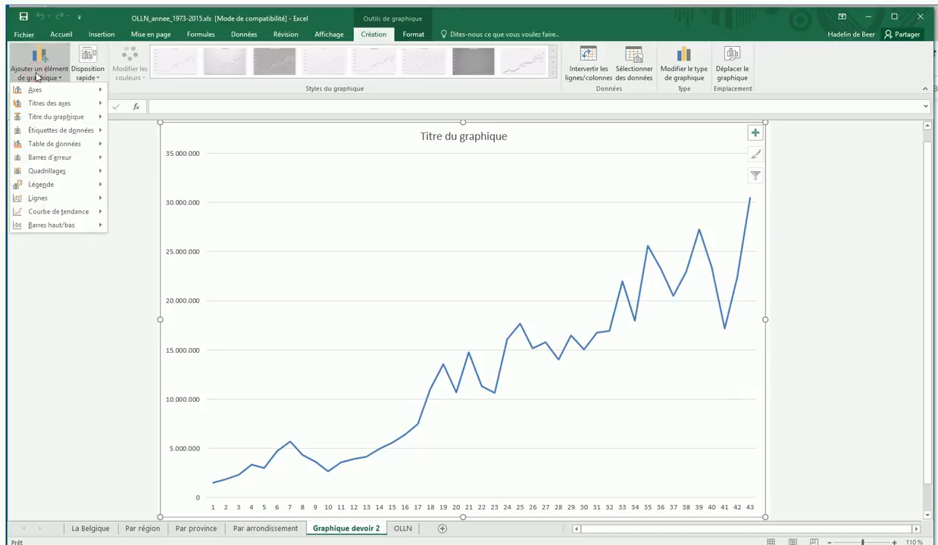
mouse_move(66, 191)
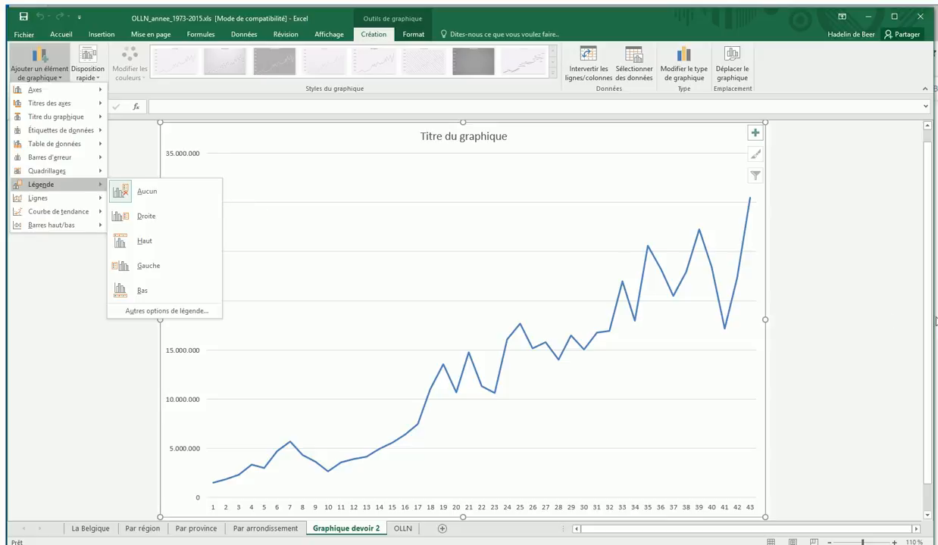
left_click(843, 342)
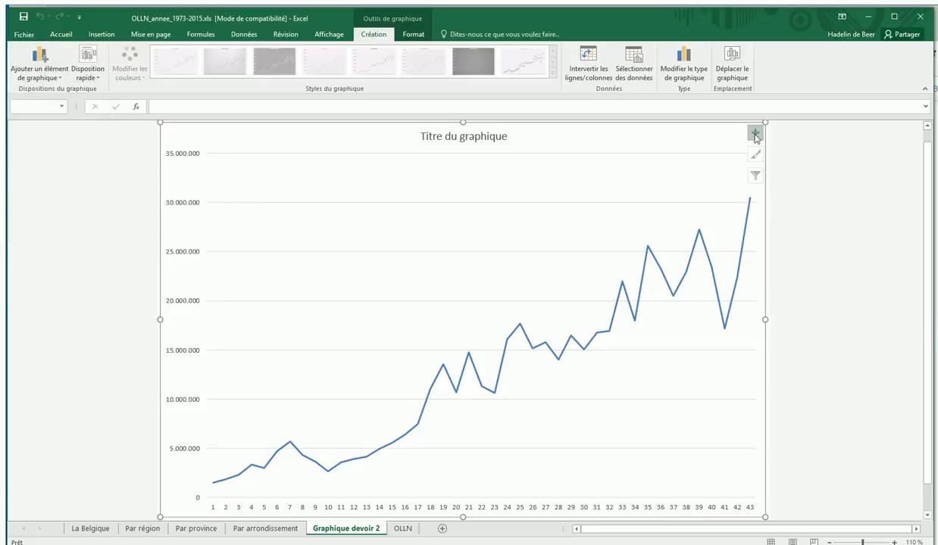
left_click(755, 135)
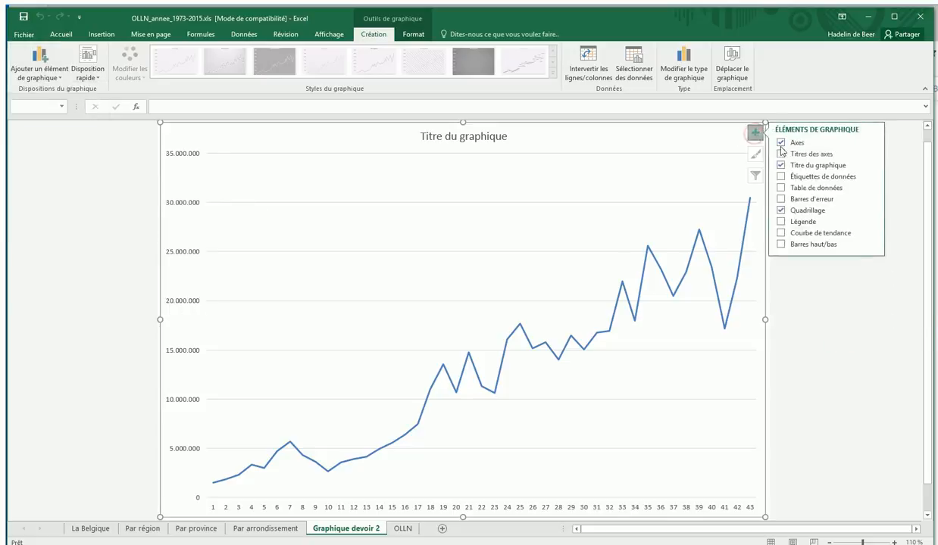
left_click(781, 222)
left_click(804, 224)
left_click(848, 359)
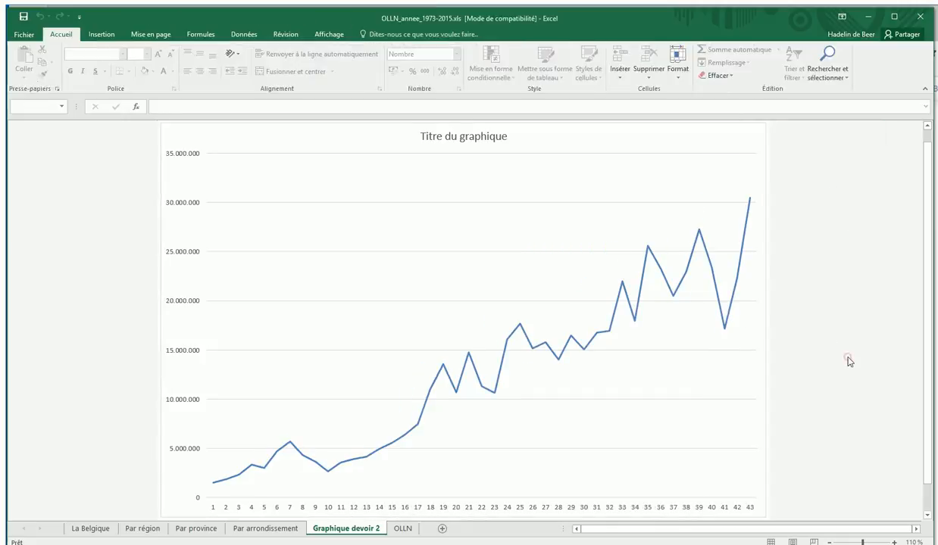
right_click(670, 386)
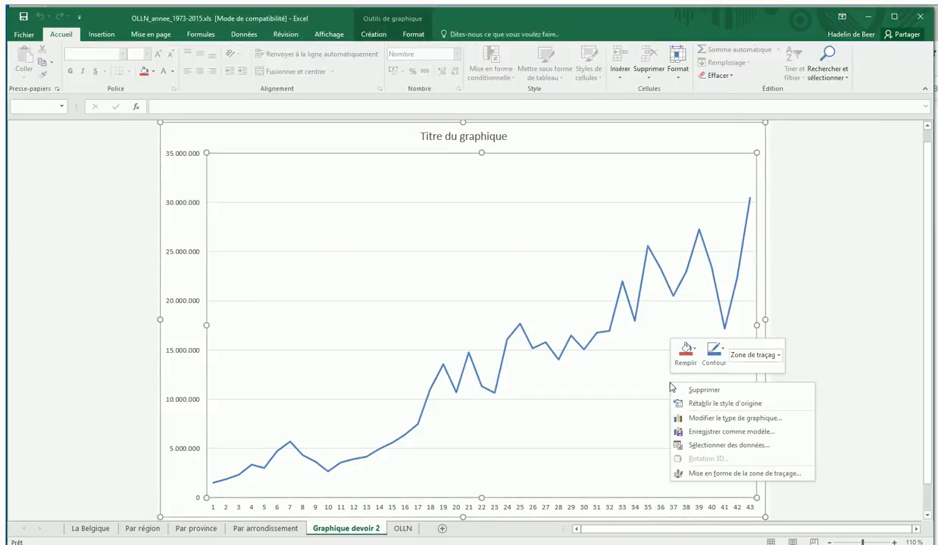
left_click(697, 142)
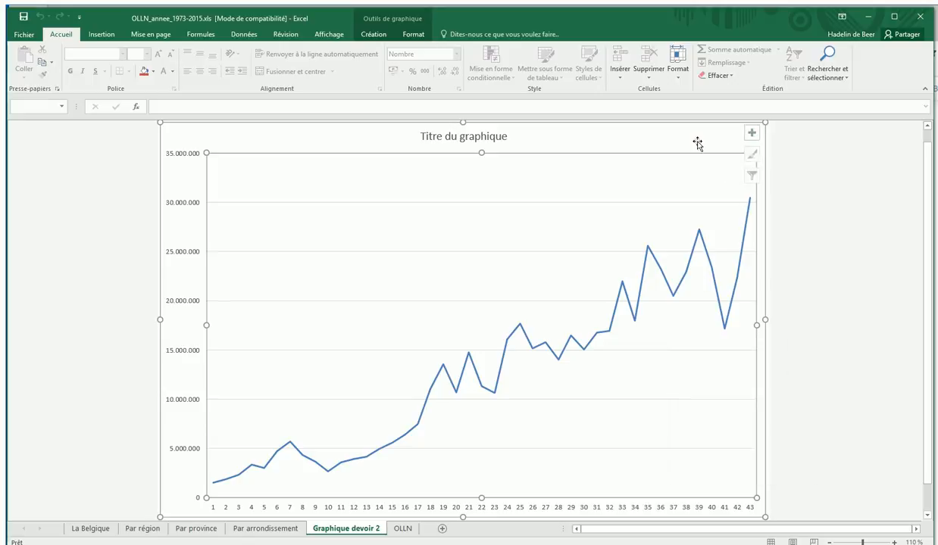
Add a legend to the chart, place it at the Haut position, and select it.
left_click(752, 135)
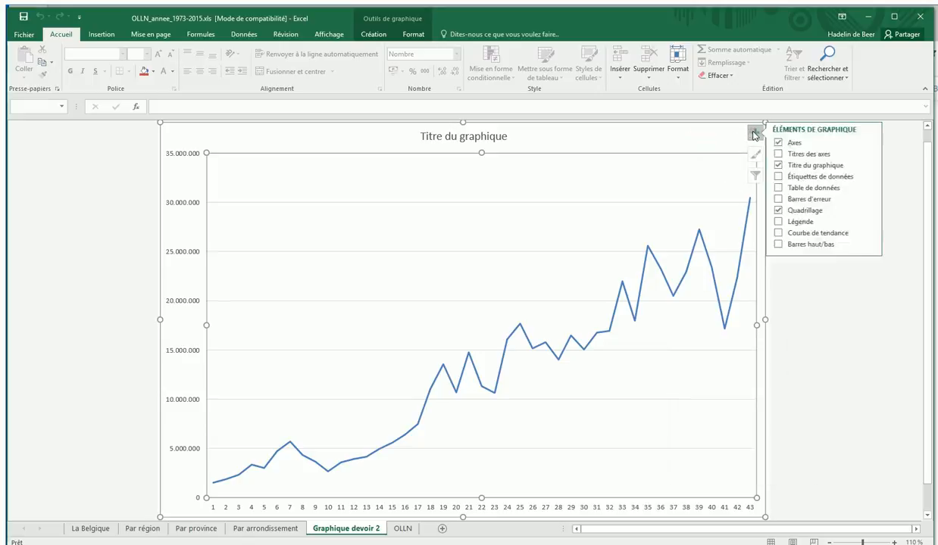
left_click(796, 221)
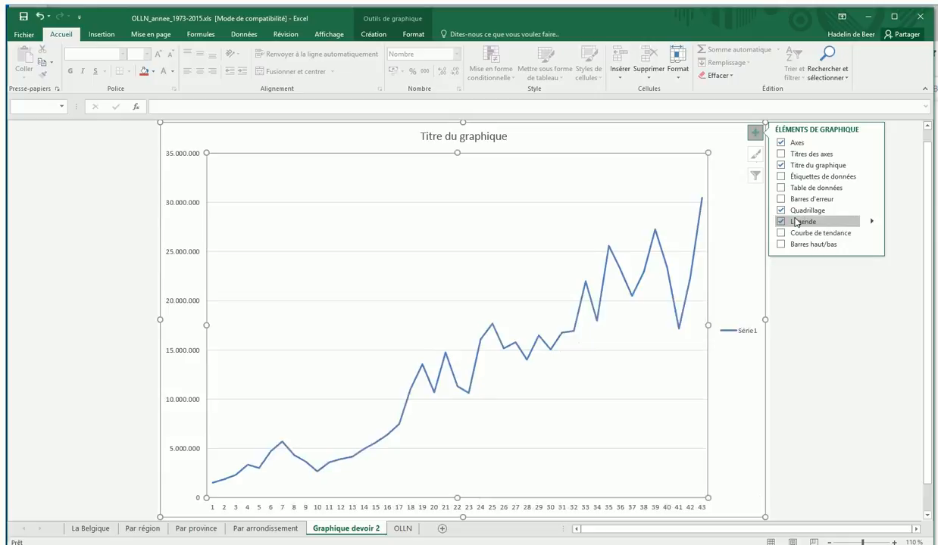
left_click(872, 222)
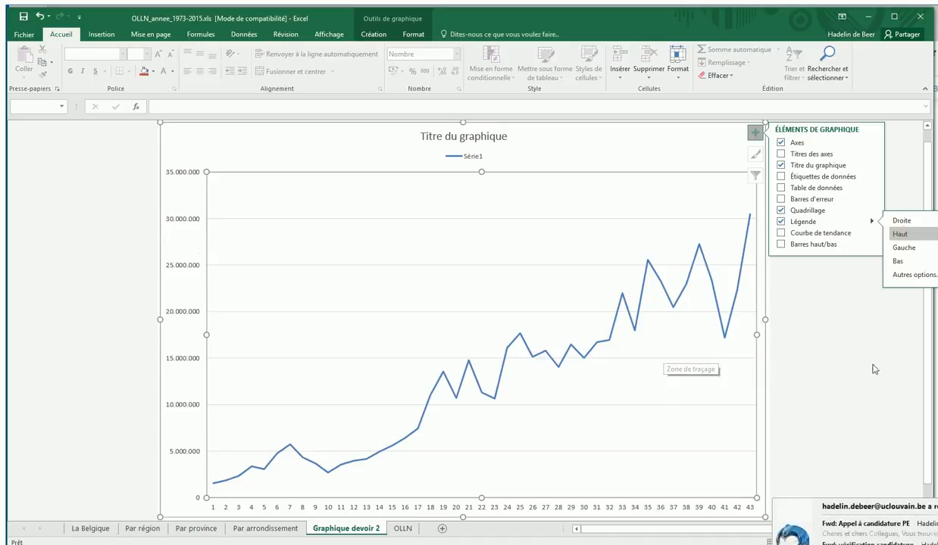
left_click(459, 162)
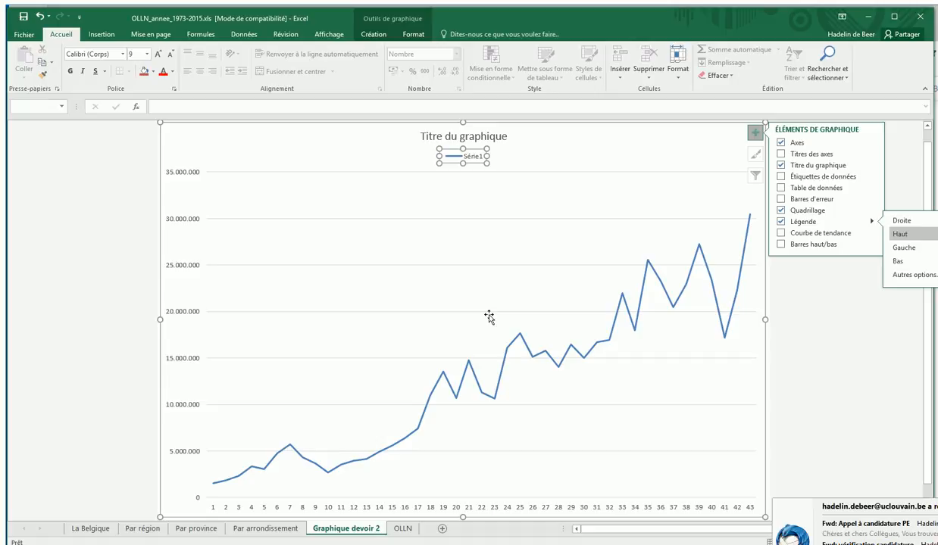
Check the prix total column on the OLLN sheet, and open the chart's Série1 data series for editing.
left_click(402, 528)
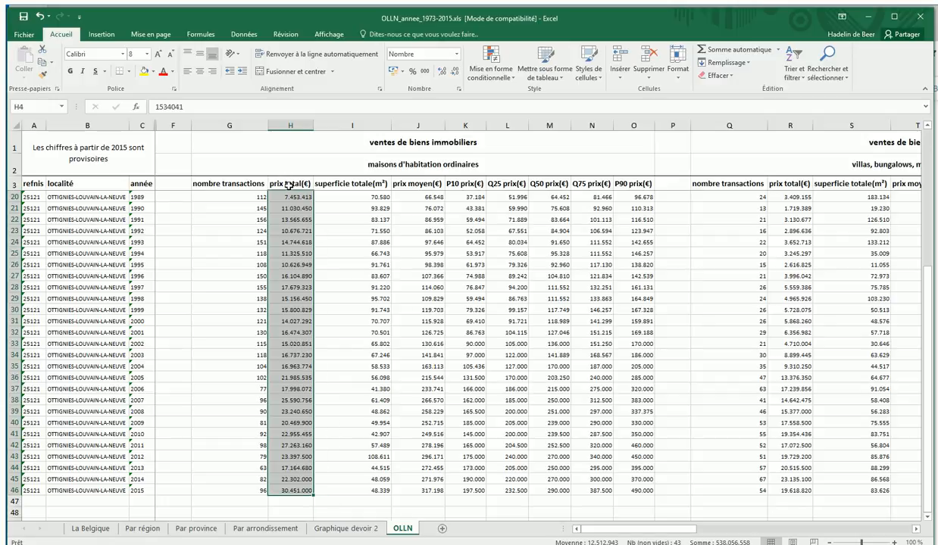
left_click(345, 528)
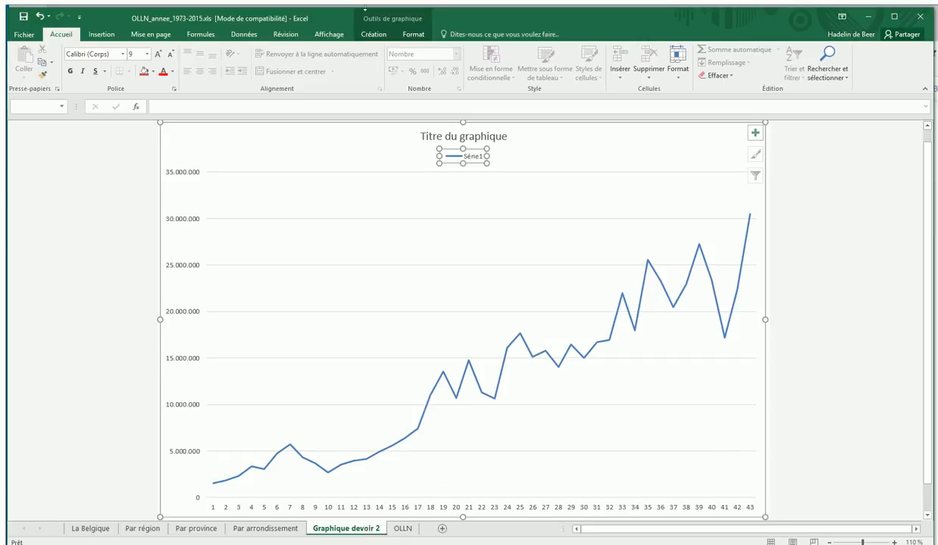
left_click(392, 16)
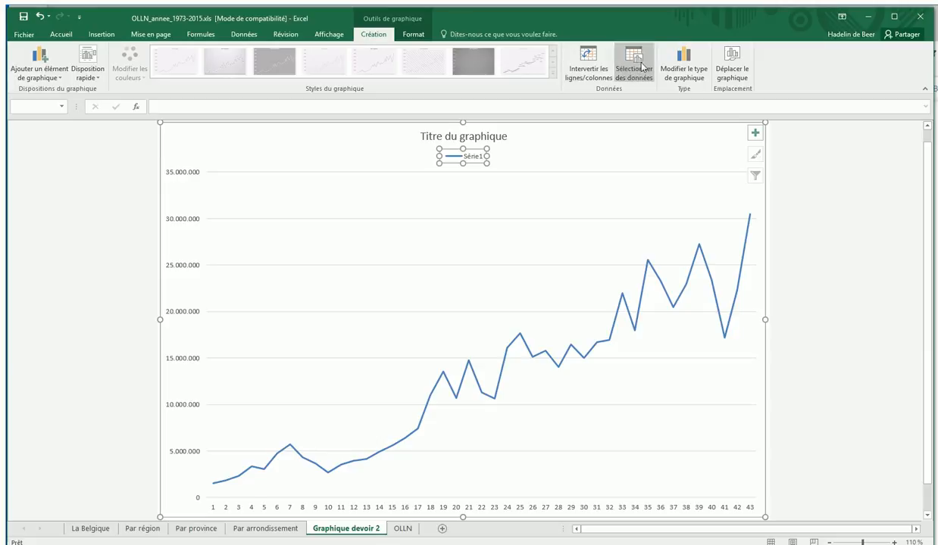
right_click(547, 357)
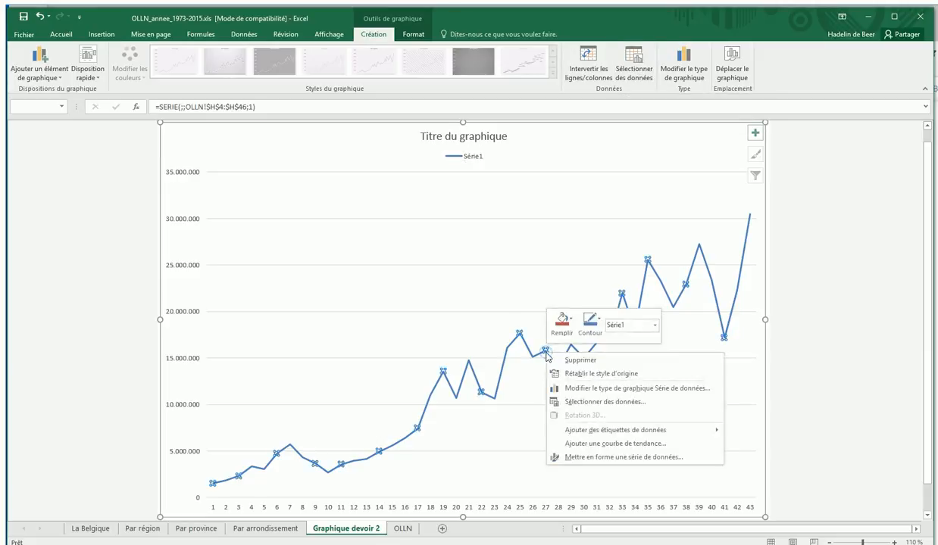
left_click(571, 403)
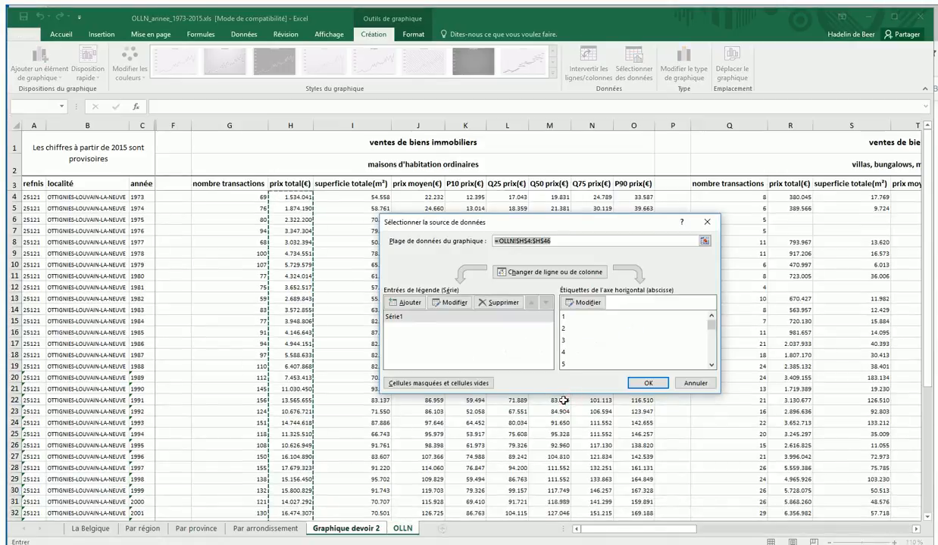
left_click(384, 317)
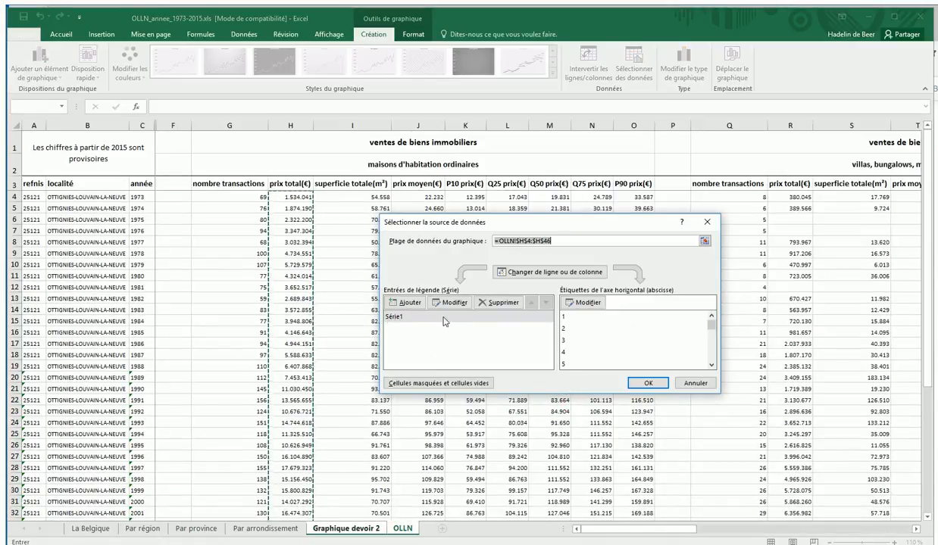
left_click(445, 303)
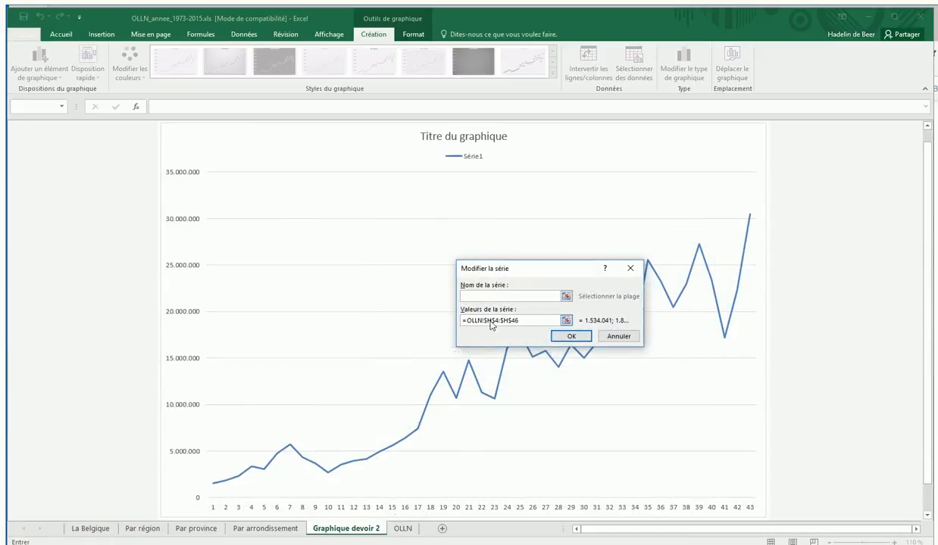
Try "montant total des maisons à OLLN" as the series name, and clear it again.
type("montant total des maisons à OL")
type("LN")
left_click_drag(537, 297, 428, 293)
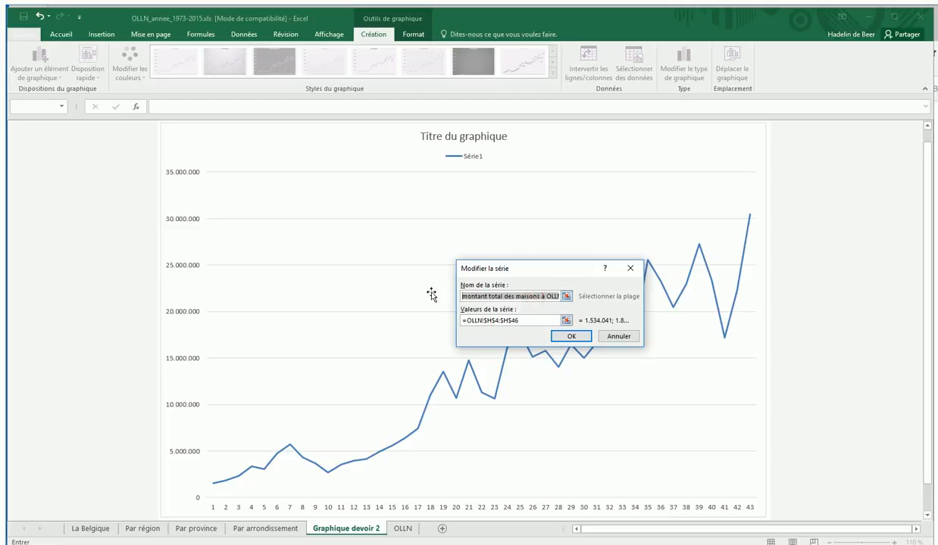
key("BackSpace")
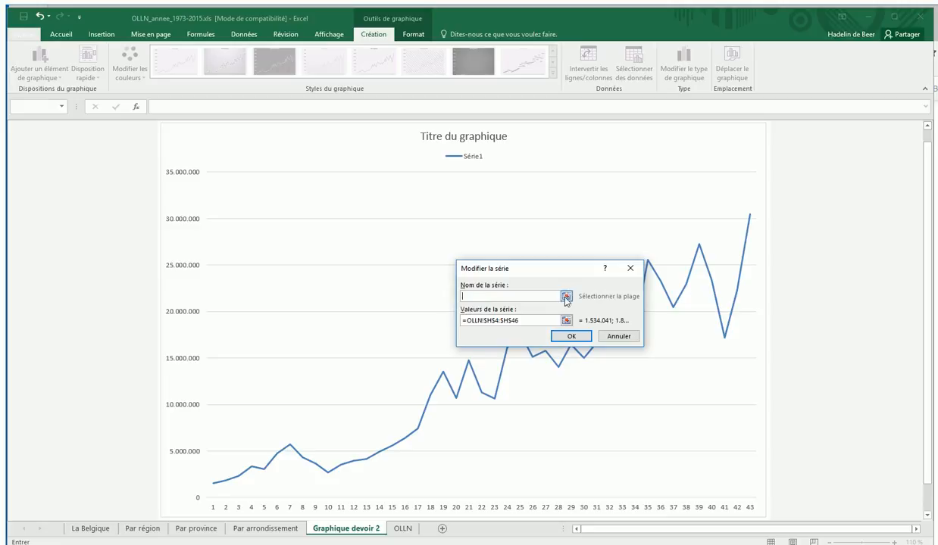
left_click(565, 320)
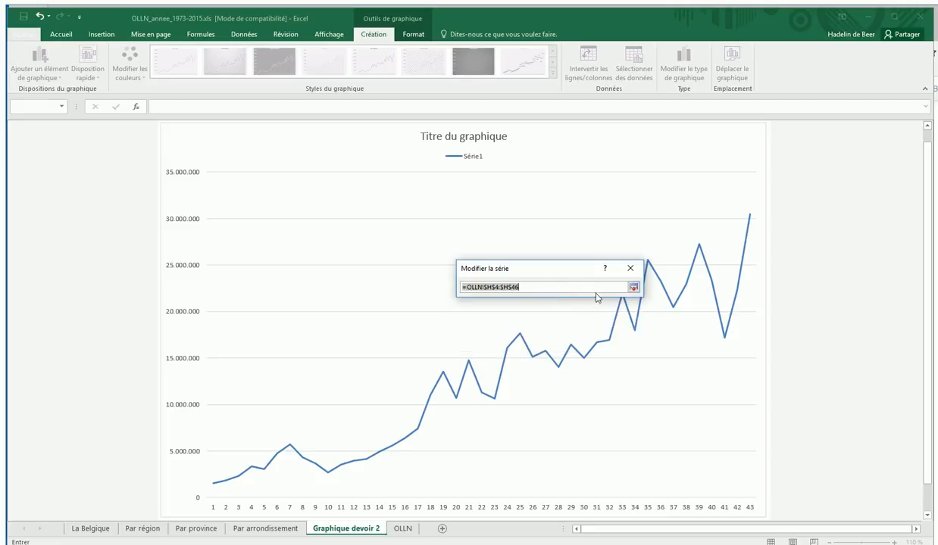
left_click(402, 528)
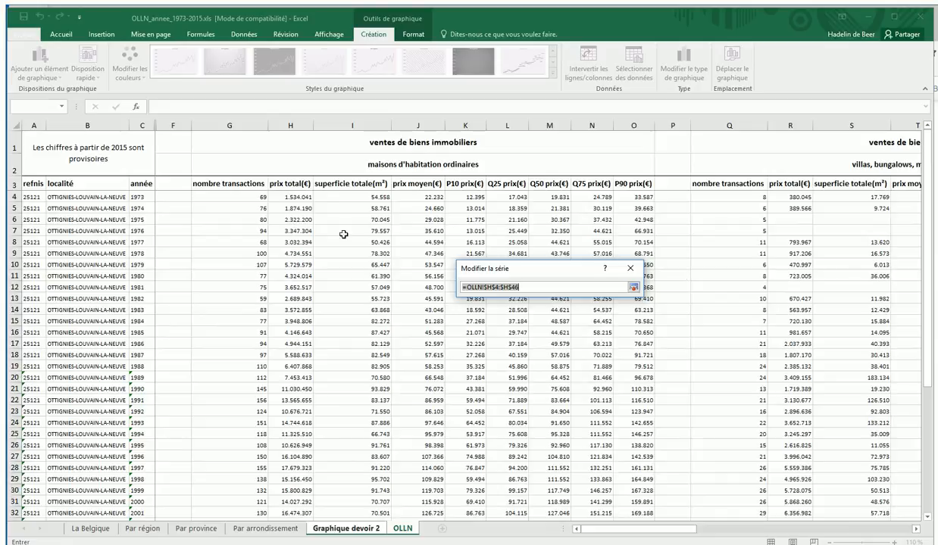
left_click(630, 270)
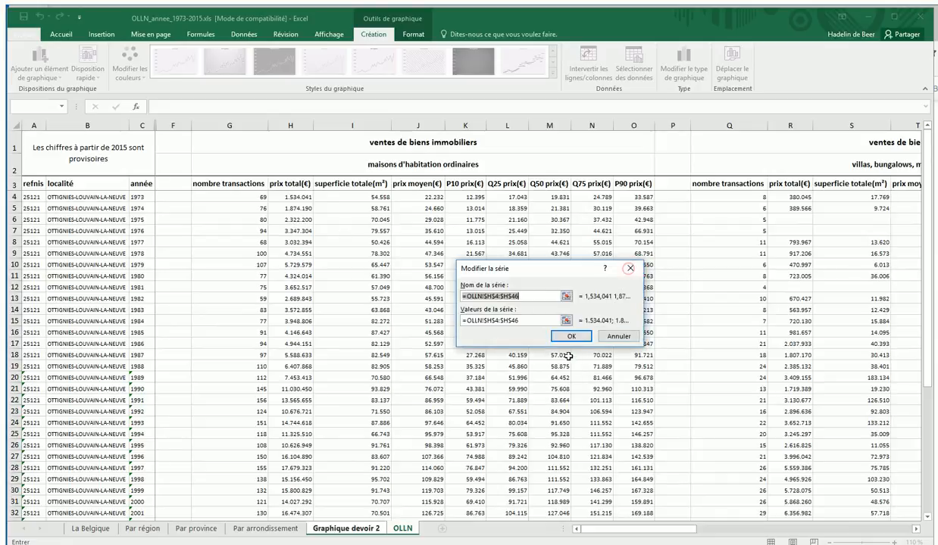
left_click(524, 297)
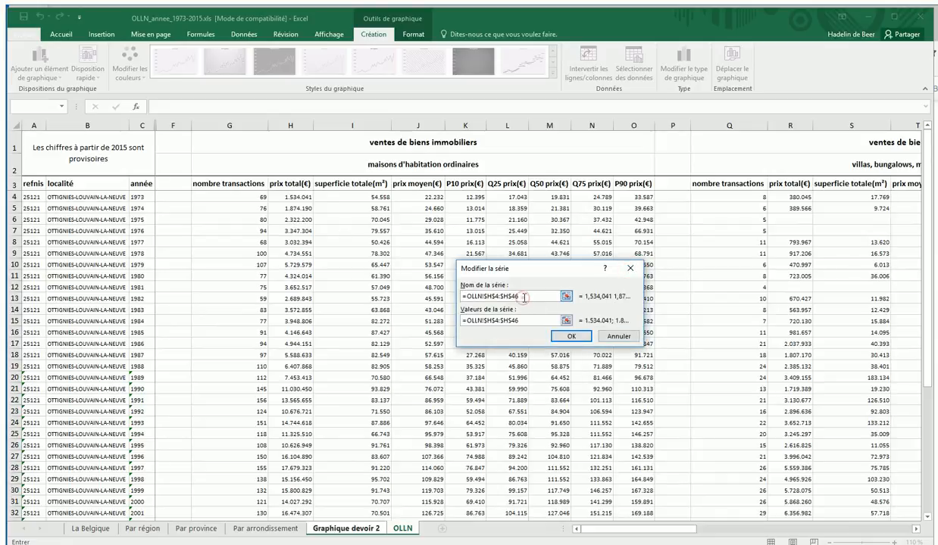
left_click_drag(524, 297, 415, 286)
key("BackSpace")
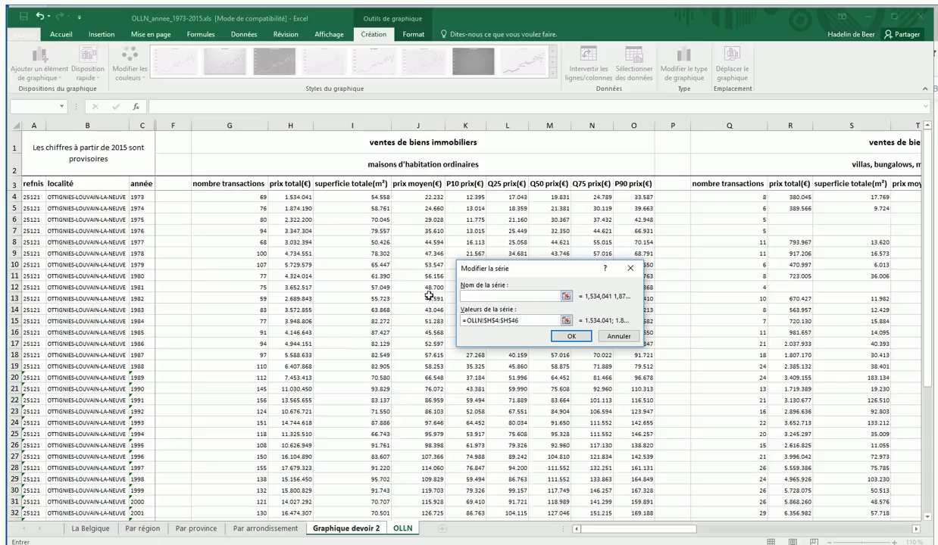
Take the series name from cell H3 of the OLLN sheet, and apply the changed data source.
left_click(565, 297)
left_click(403, 529)
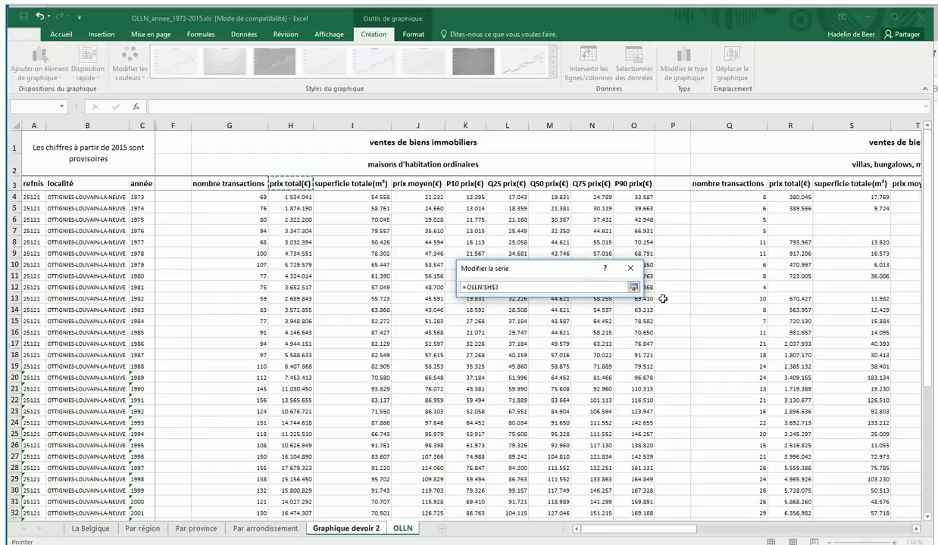
left_click(634, 286)
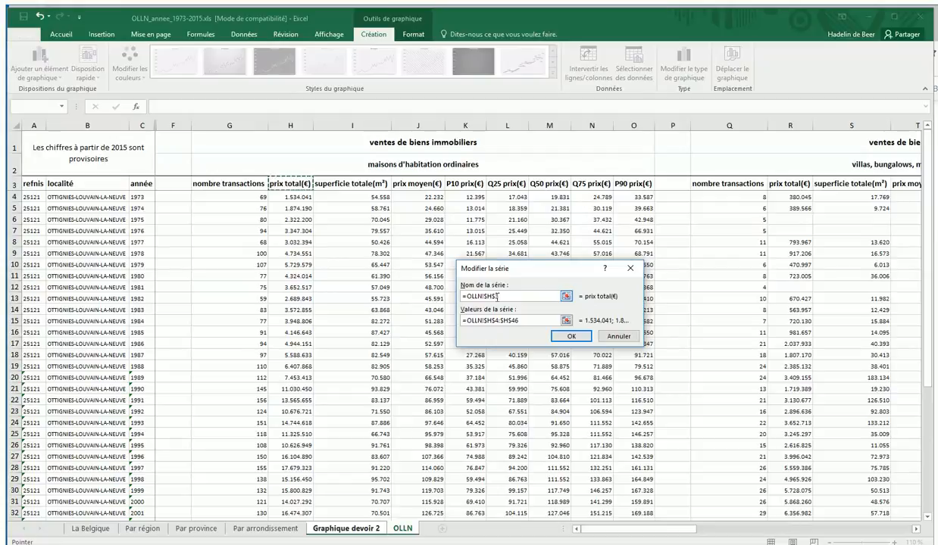
left_click(570, 337)
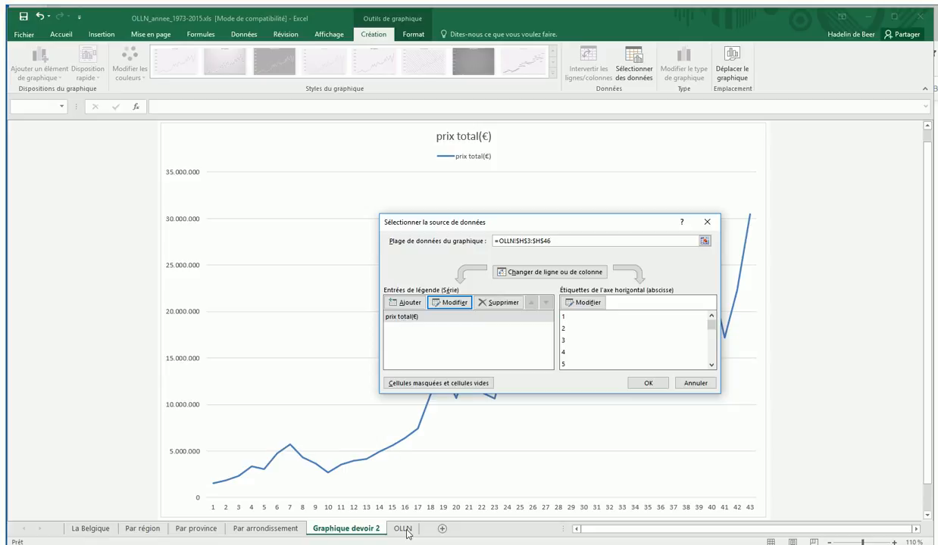
left_click(636, 381)
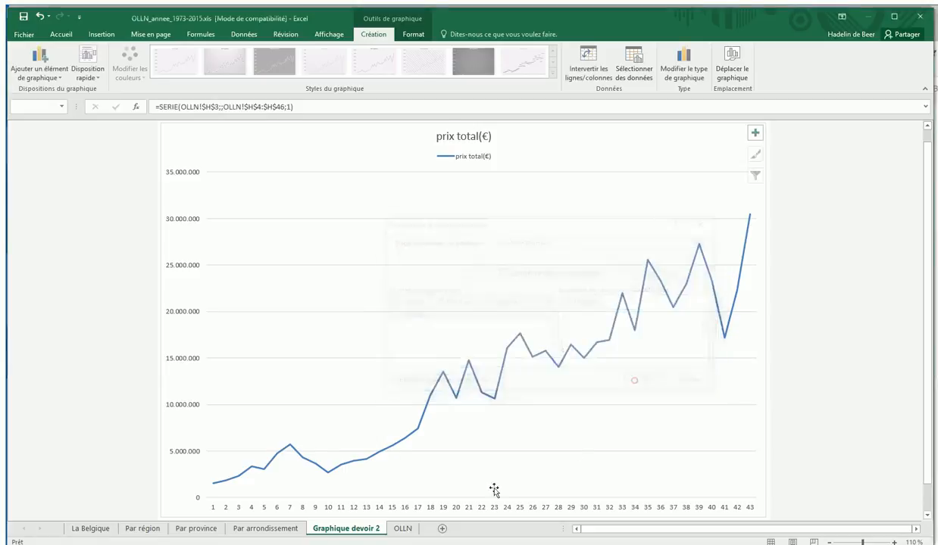
Change the ordinary houses' header in cell H3 of the OLLN sheet to "prix total(€) maison OLLN".
left_click(395, 533)
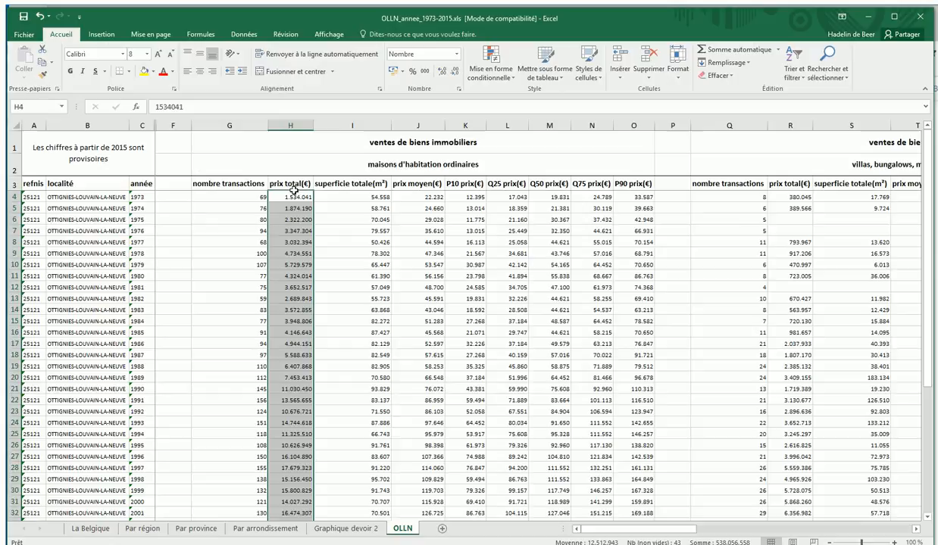
left_click(291, 184)
left_click(771, 183)
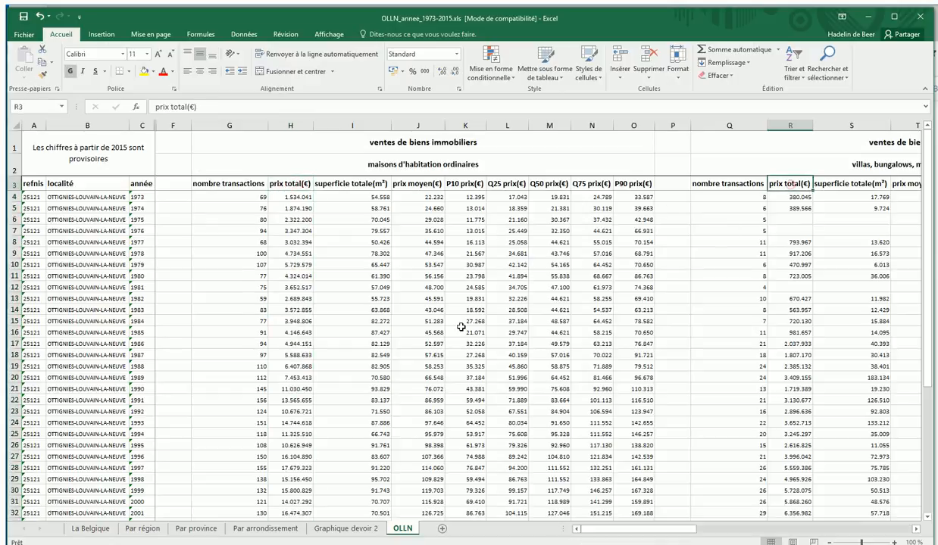
left_click(274, 183)
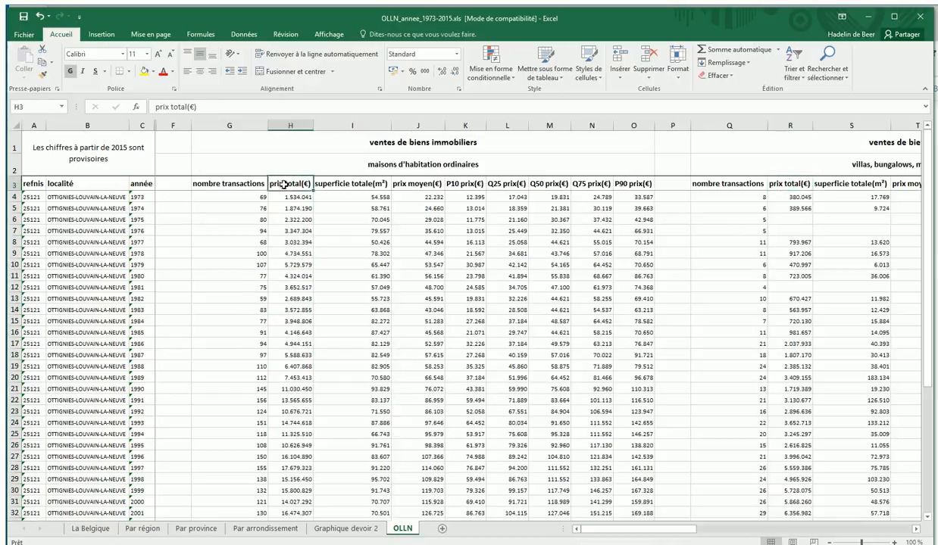
left_click(206, 107)
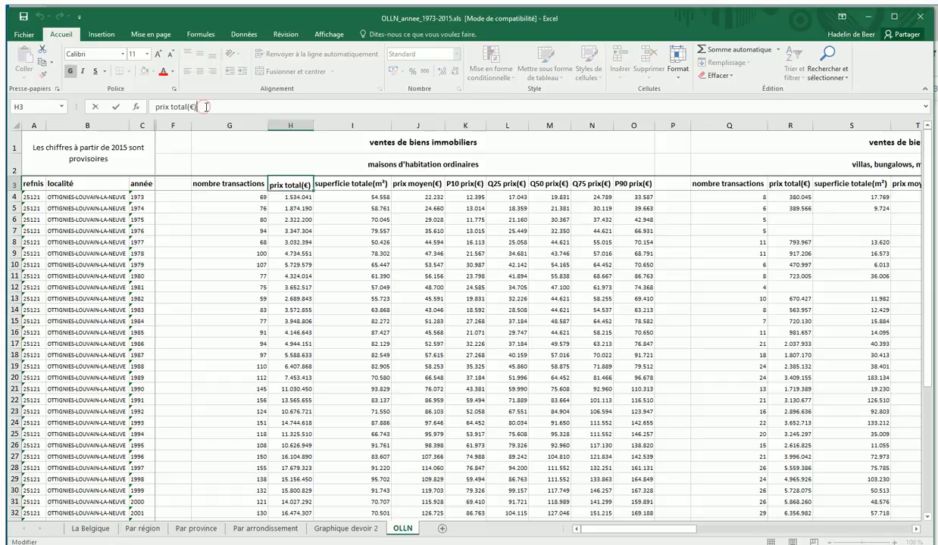
type("mais")
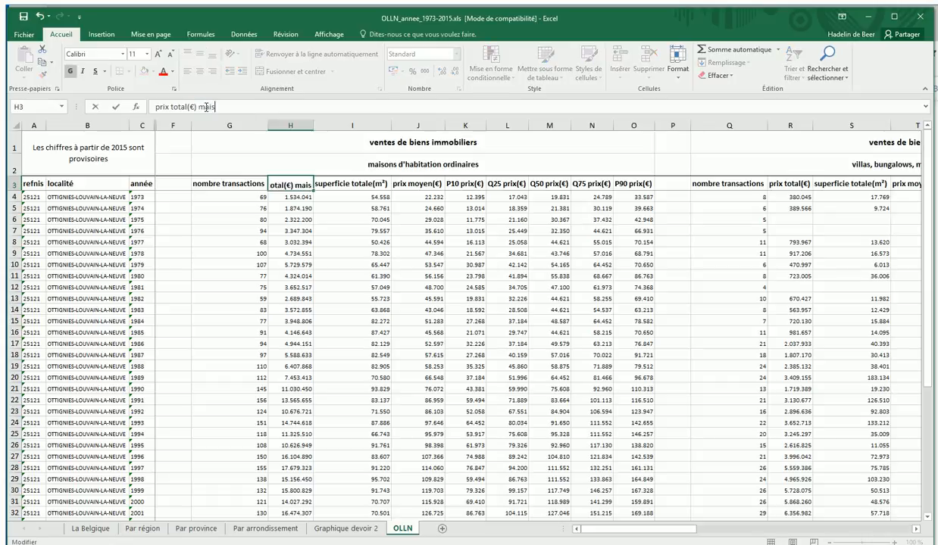
type("on OLLN")
key("Escape")
left_click(370, 298)
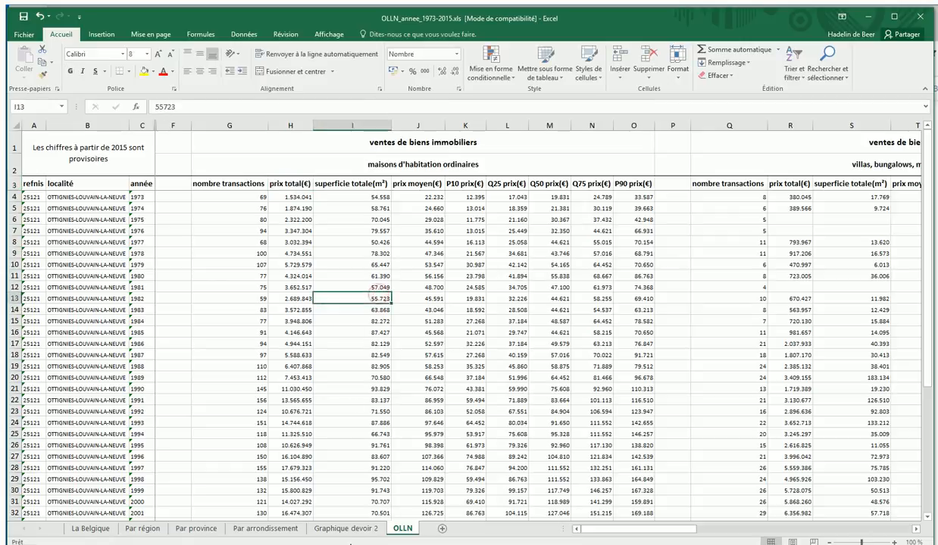
Add a second data series to the Graphique devoir 2 chart, taking its name from cell R3 of the OLLN sheet.
left_click(337, 533)
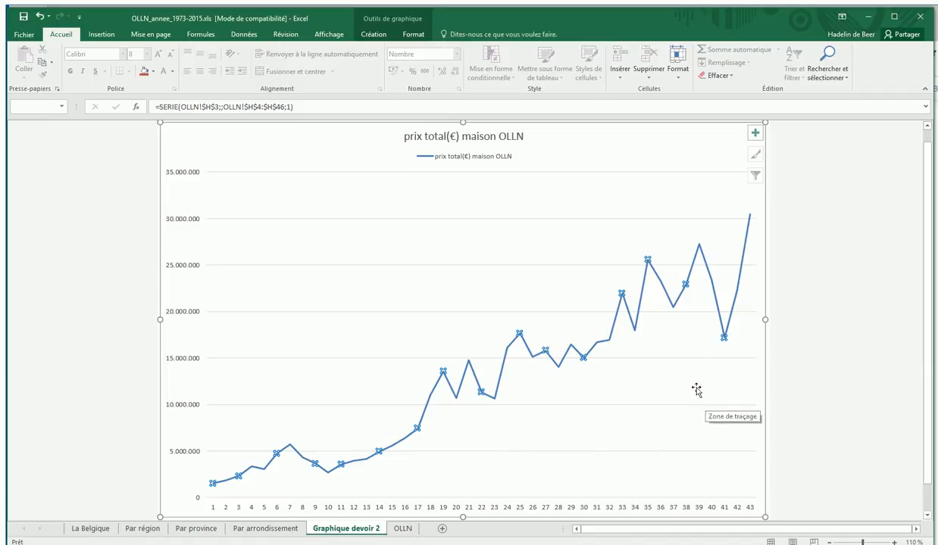
left_click(673, 374)
right_click(695, 386)
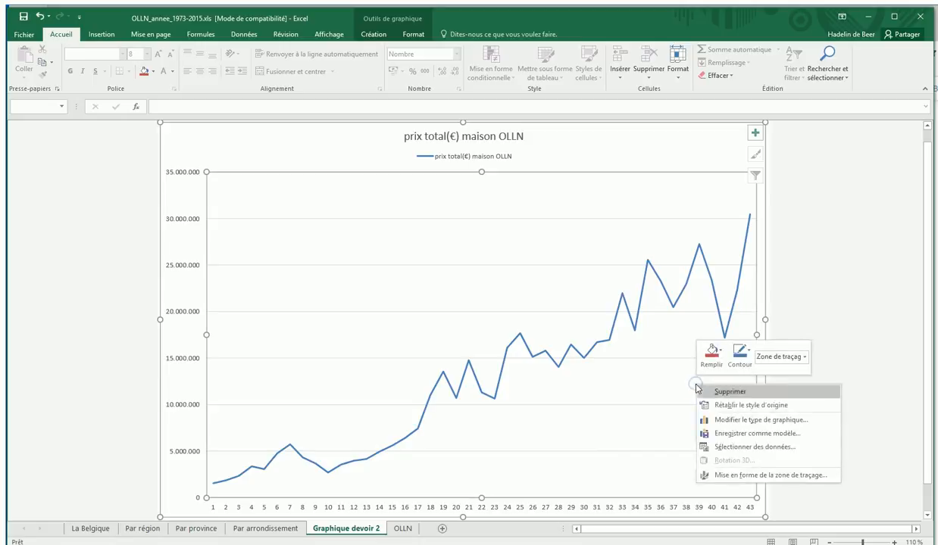
left_click(635, 414)
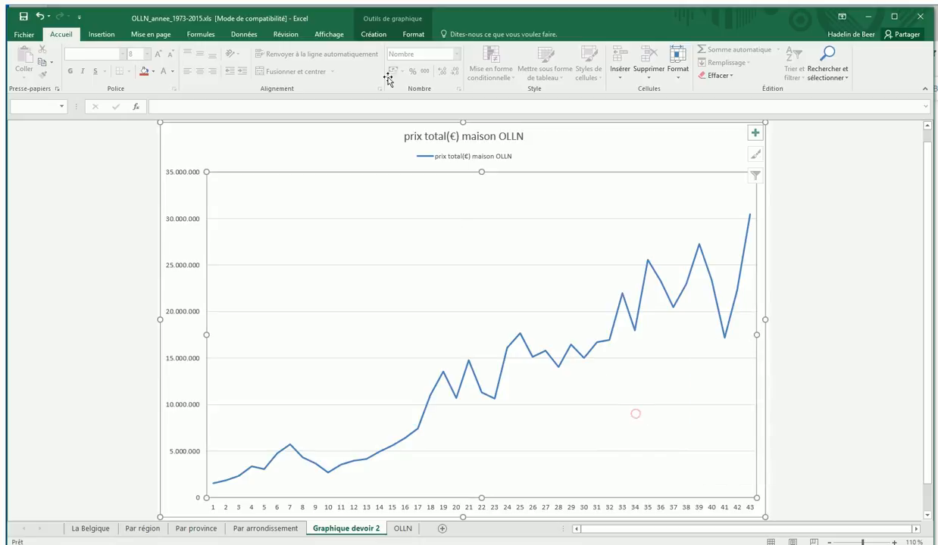
left_click(373, 34)
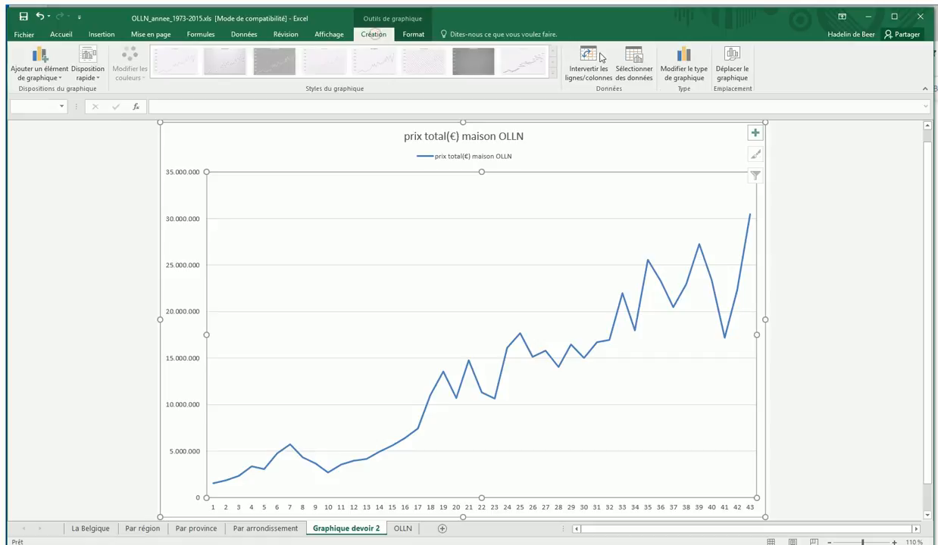
left_click(633, 65)
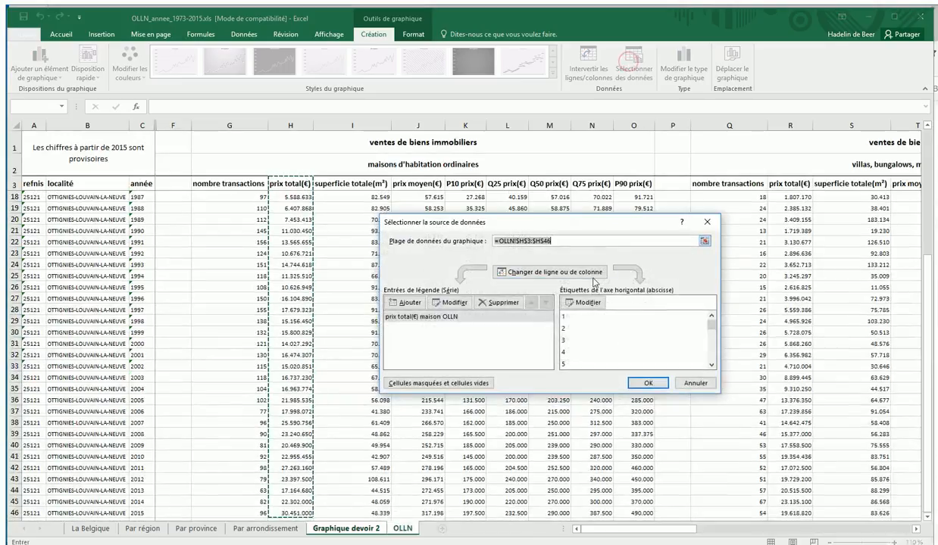
left_click(410, 305)
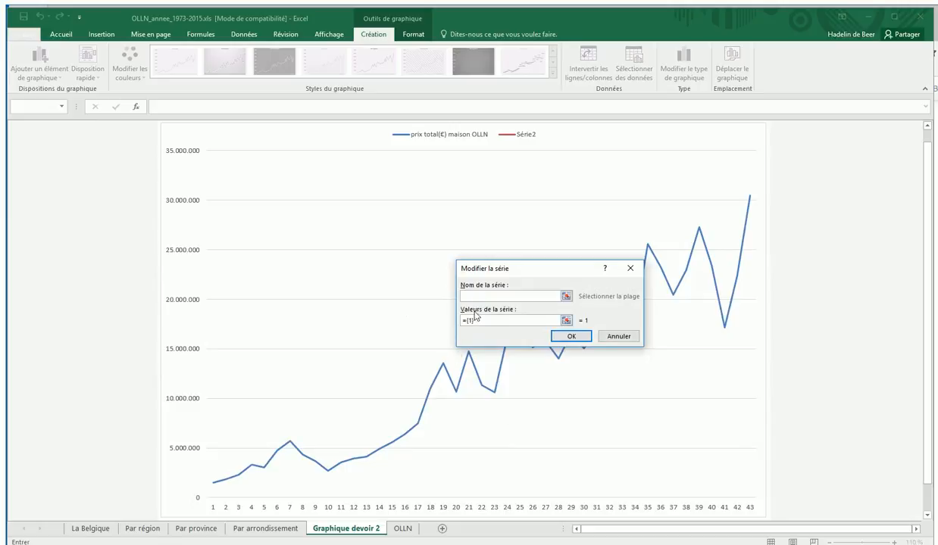
left_click(406, 529)
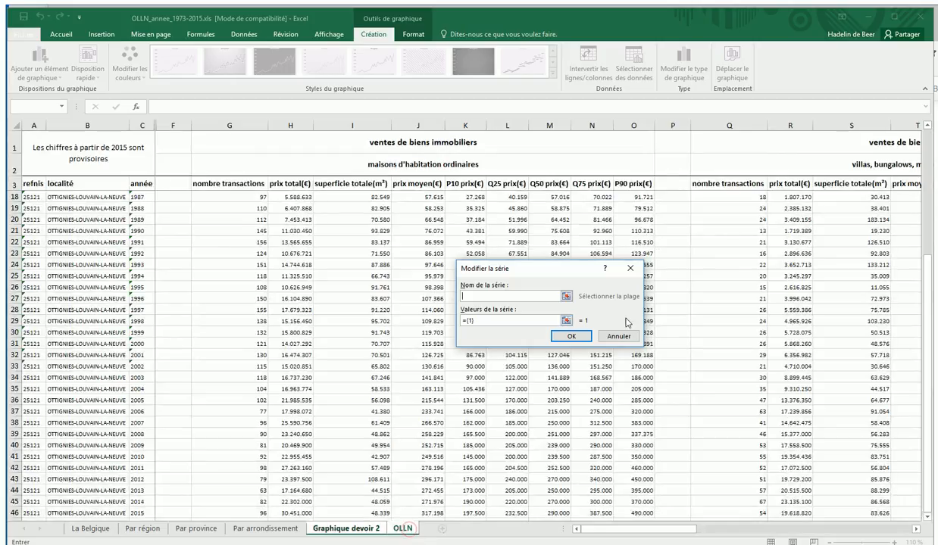
left_click(780, 183)
Set the new series' values to the villas' prix total range R4:R46 on the OLLN sheet.
left_click(483, 320)
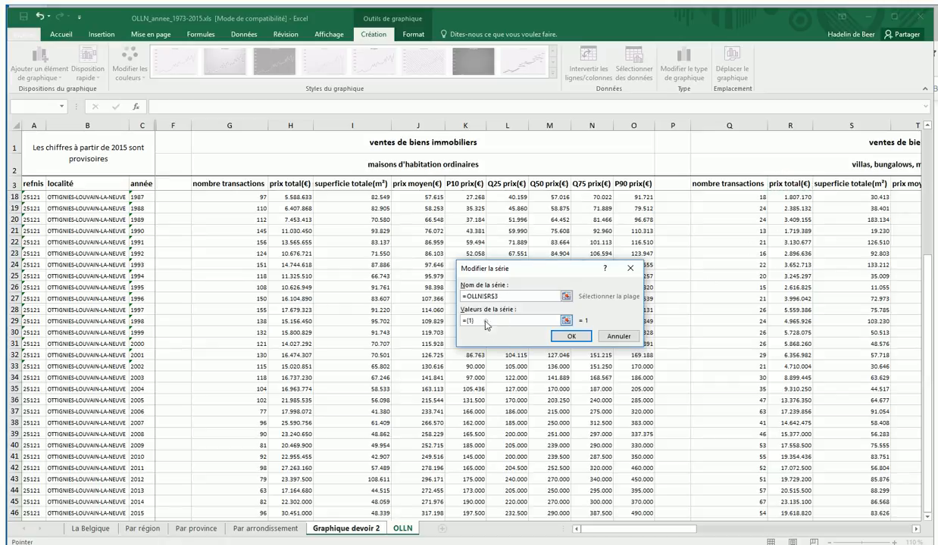
key("BackSpace")
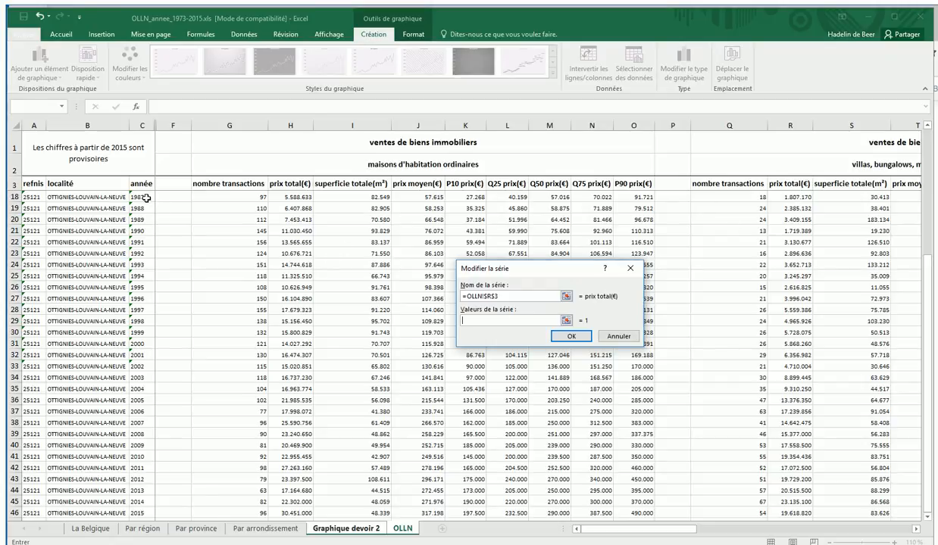
scroll(780, 302, "up", 5)
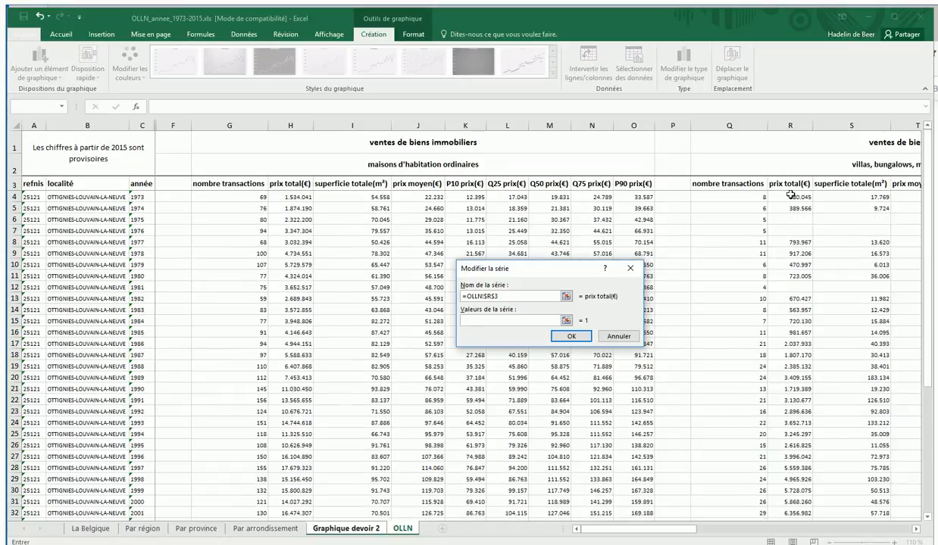
left_click_drag(789, 196, 789, 479)
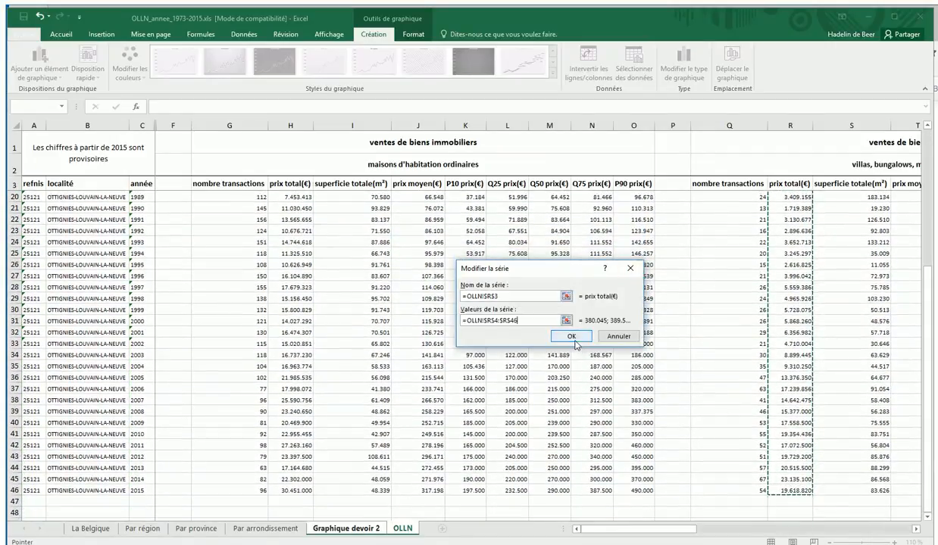
left_click(571, 337)
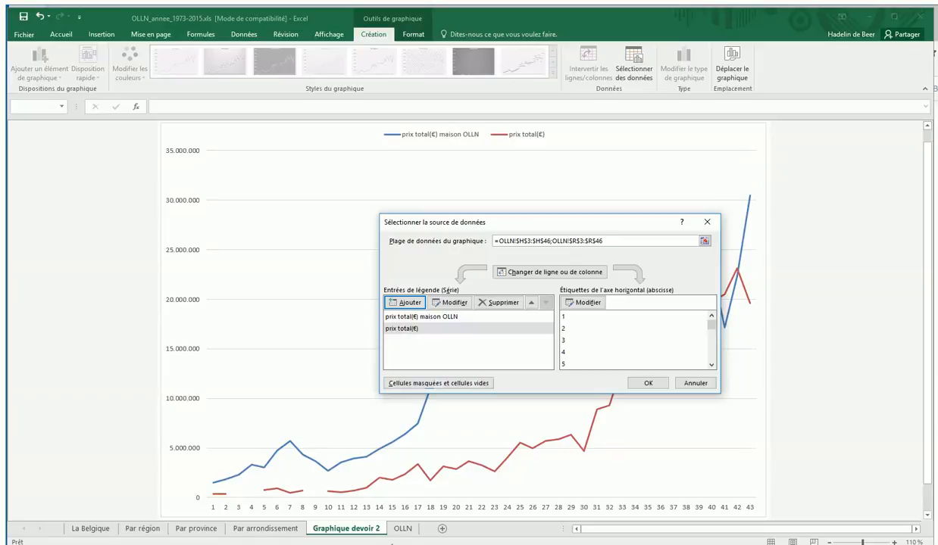
Apply the chart's data source, and change the villas' header in cell R3 of the OLLN sheet to "prix total(€) Villas OLLN".
left_click(642, 384)
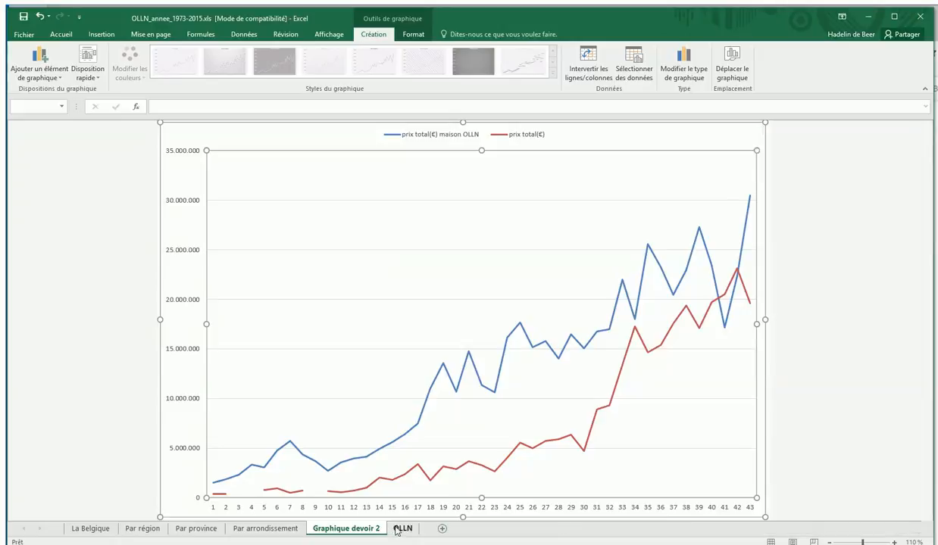
left_click(393, 532)
left_click(777, 184)
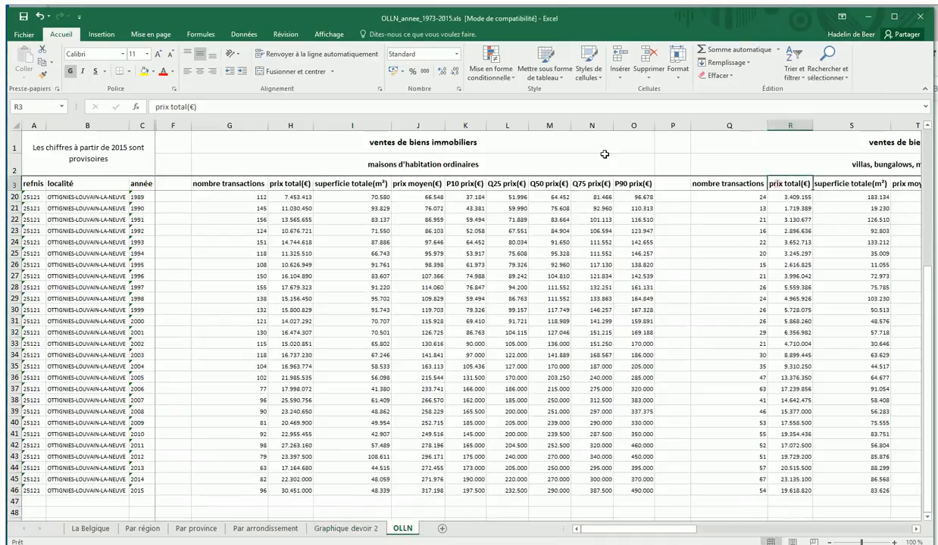
left_click(296, 107)
type("Villas OLLN")
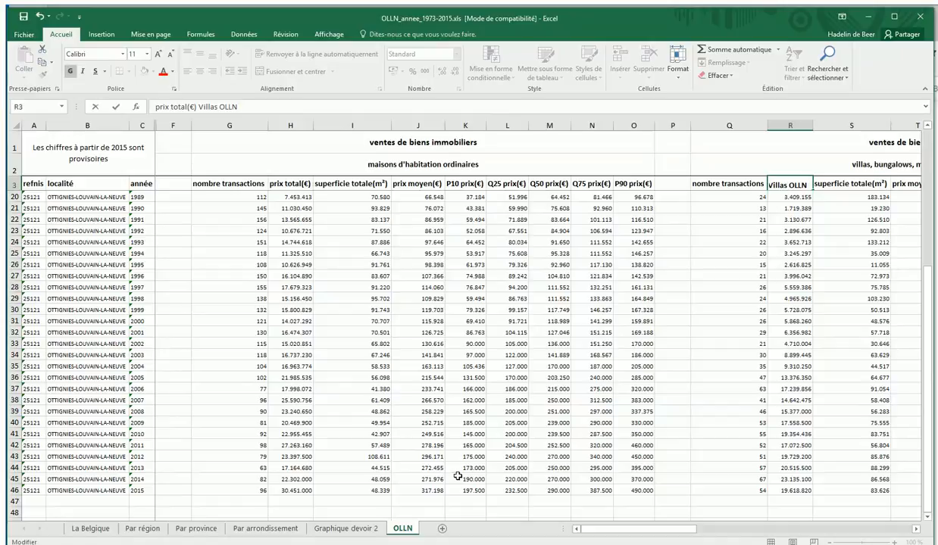
left_click(349, 529)
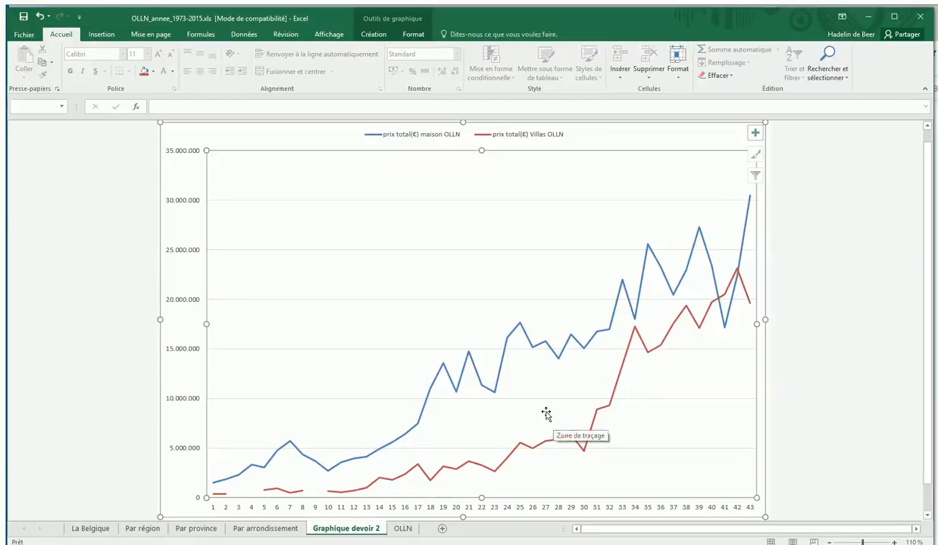
Add a third data series to the Graphique devoir 2 chart, taking its name from the apartments' header in cell AB3 of the OLLN sheet.
right_click(553, 381)
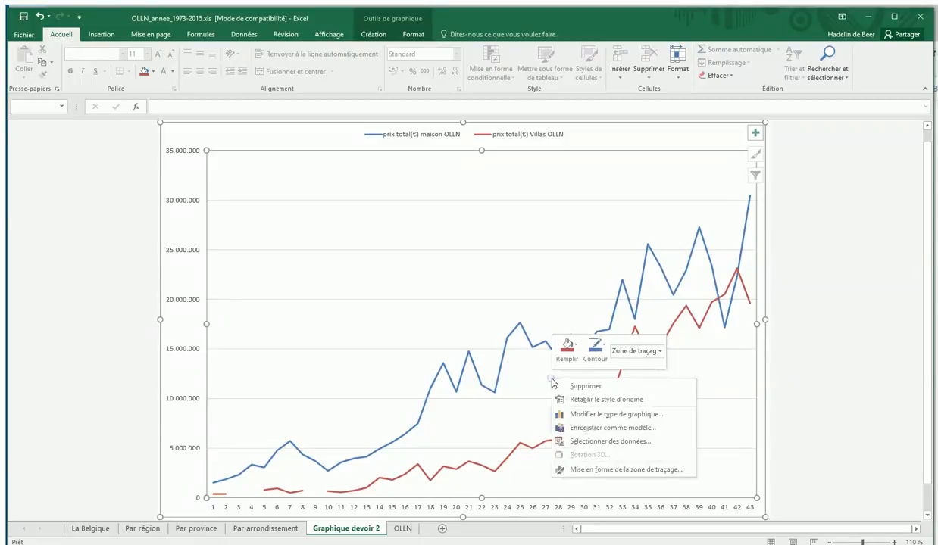
left_click(589, 442)
left_click(401, 301)
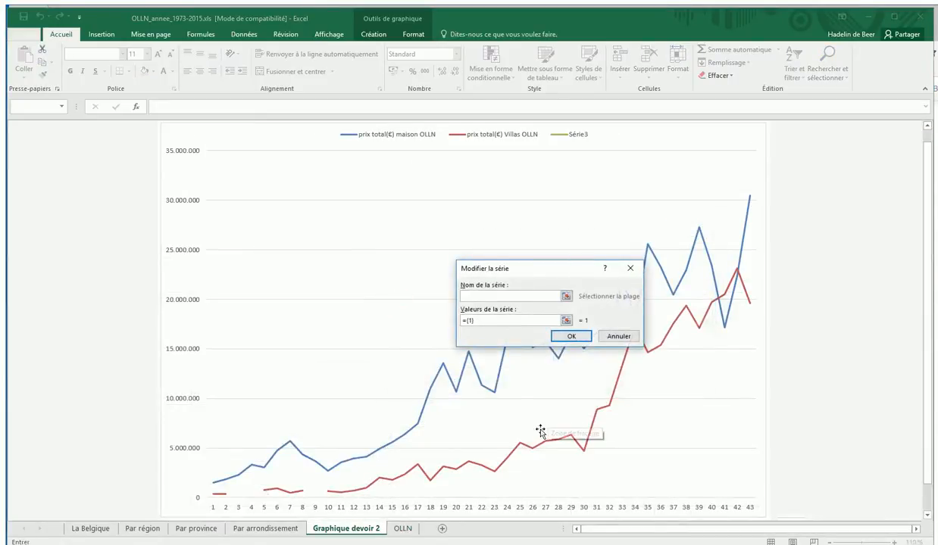
left_click(400, 529)
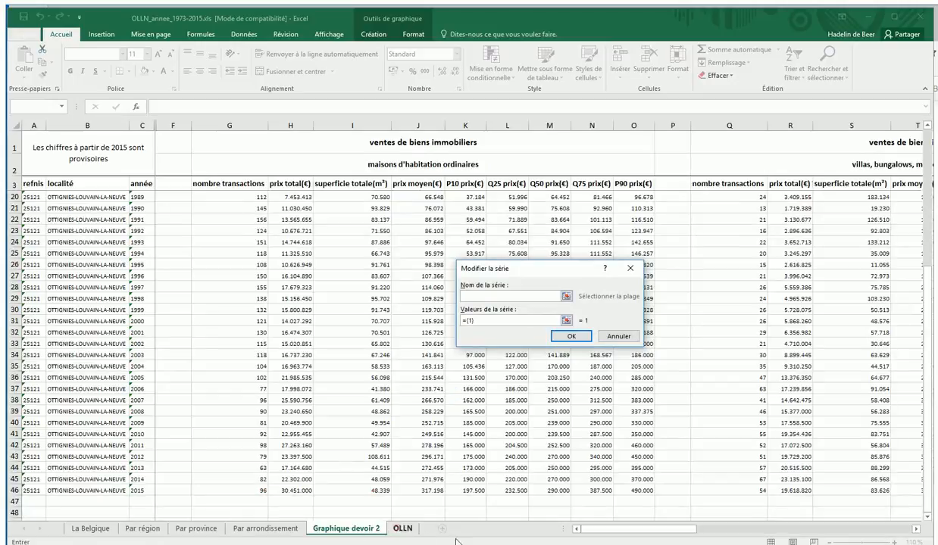
left_click_drag(662, 531, 764, 529)
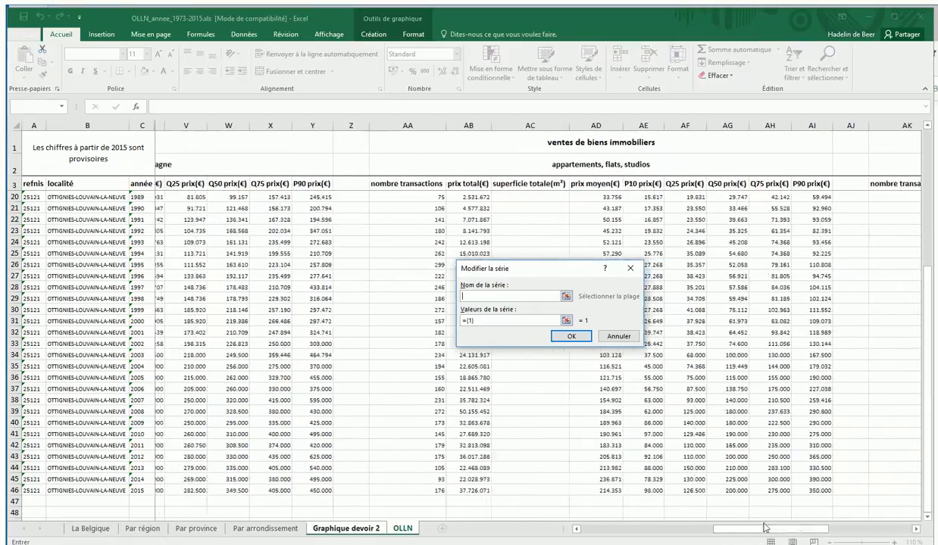
left_click(440, 184)
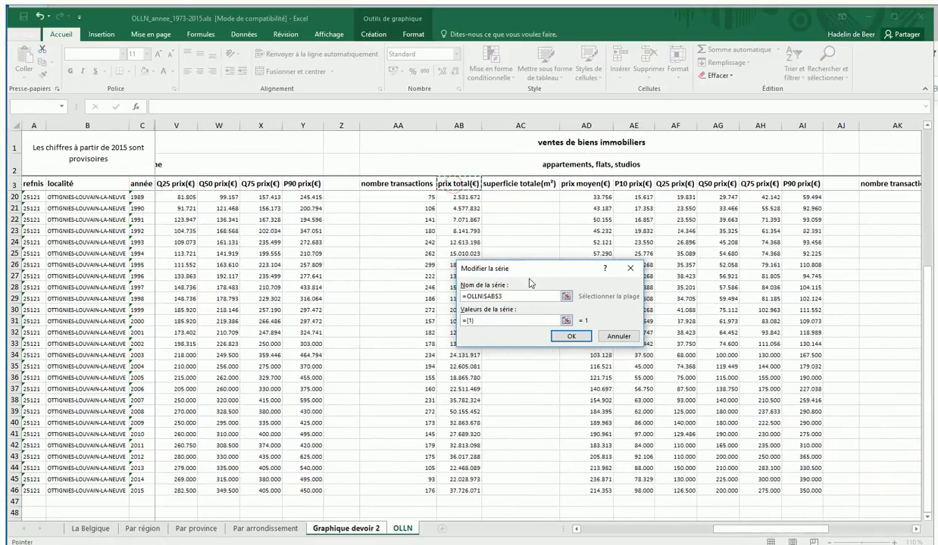
Set the new series' values to AB20:AB46 on the OLLN sheet, and apply the changed data source.
left_click(467, 320)
key("BackSpace")
left_click_drag(463, 199, 452, 486)
left_click(576, 340)
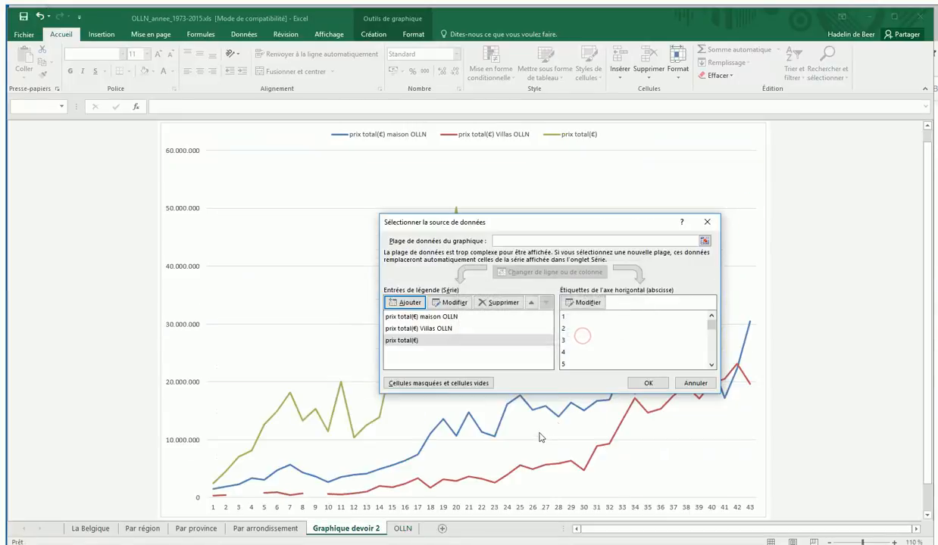
left_click(647, 385)
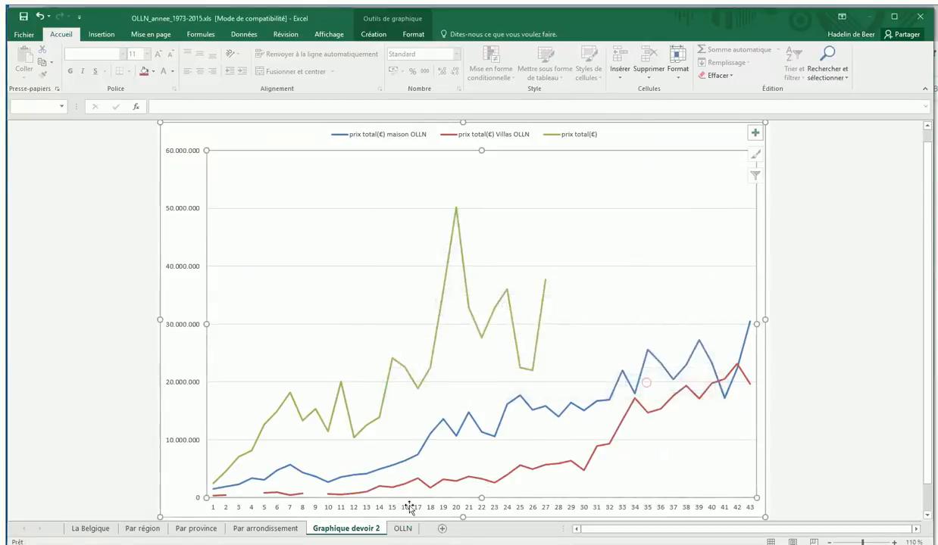
Change the apartments' header in cell AB3 of the OLLN sheet to "prix total(€) appartements OLLN", and return to the Graphique devoir 2 chart.
left_click(402, 529)
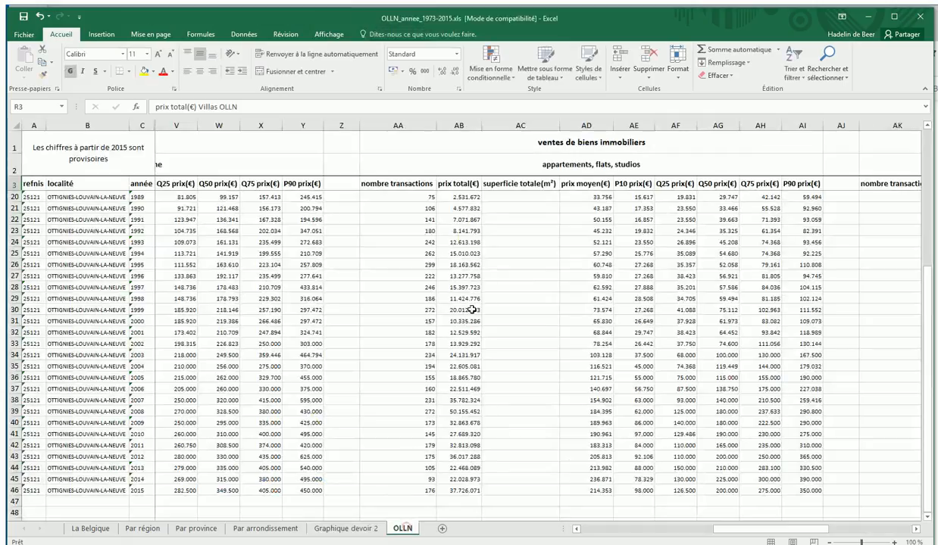
left_click(458, 184)
left_click(237, 107)
type("apparteme")
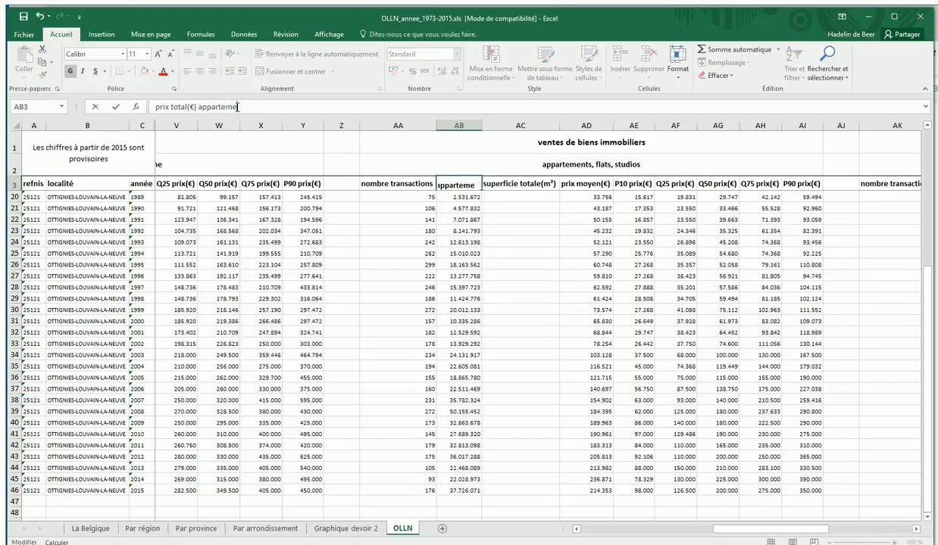
type("nts OLLN")
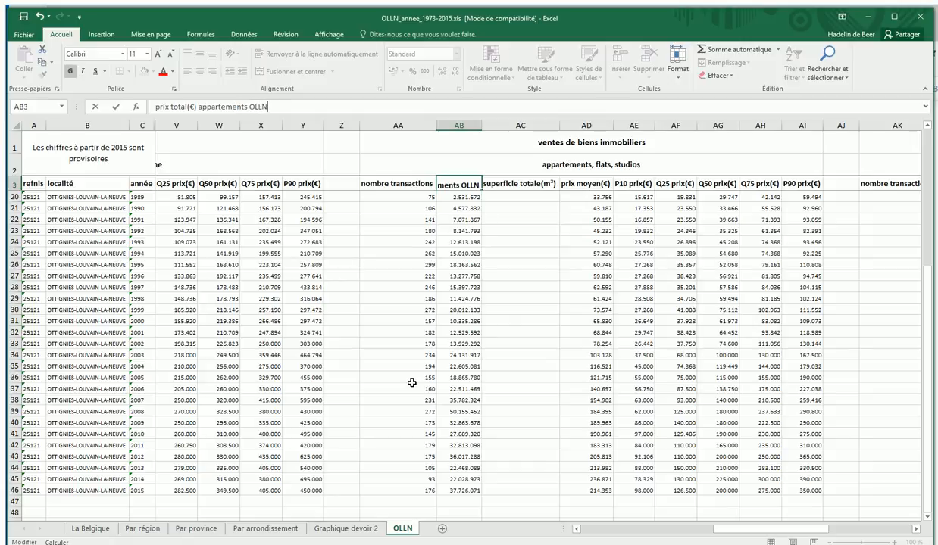
left_click(398, 373)
left_click(346, 528)
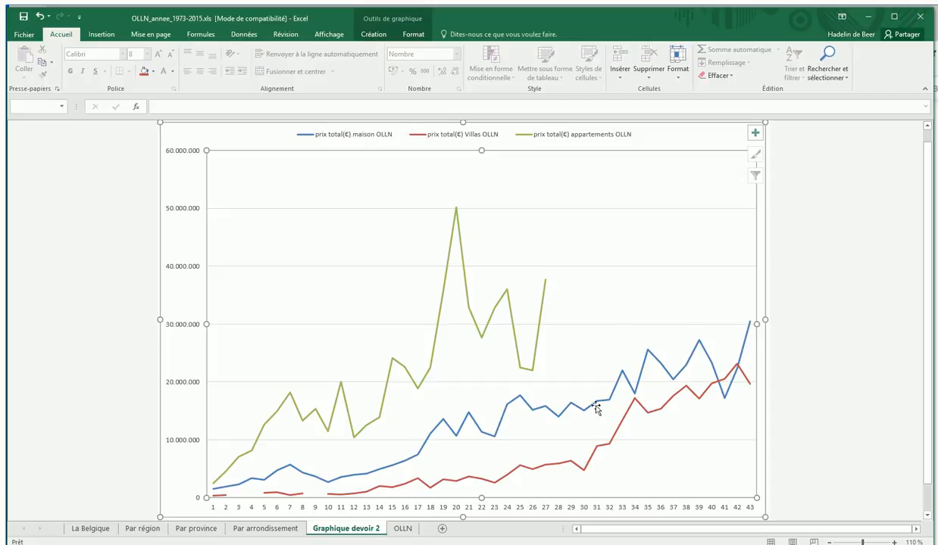
Compare the chart's apartments line and horizontal axis with the years and apartment prices on the OLLN sheet.
left_click(418, 531)
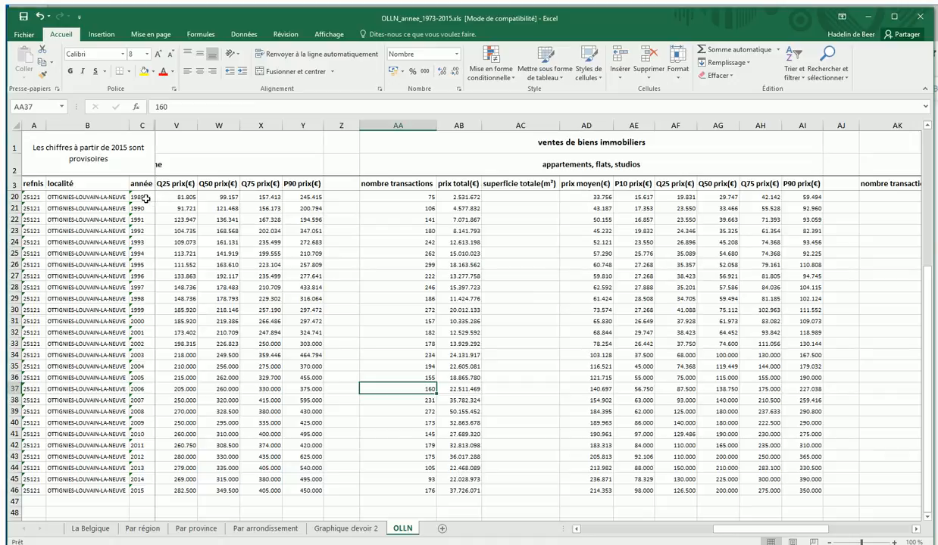
left_click(341, 528)
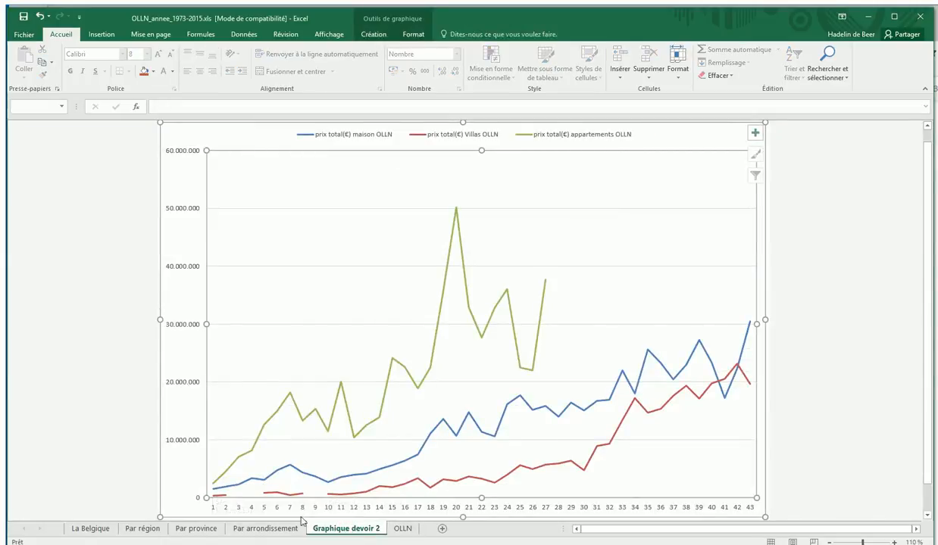
left_click_drag(358, 533, 390, 531)
left_click(402, 528)
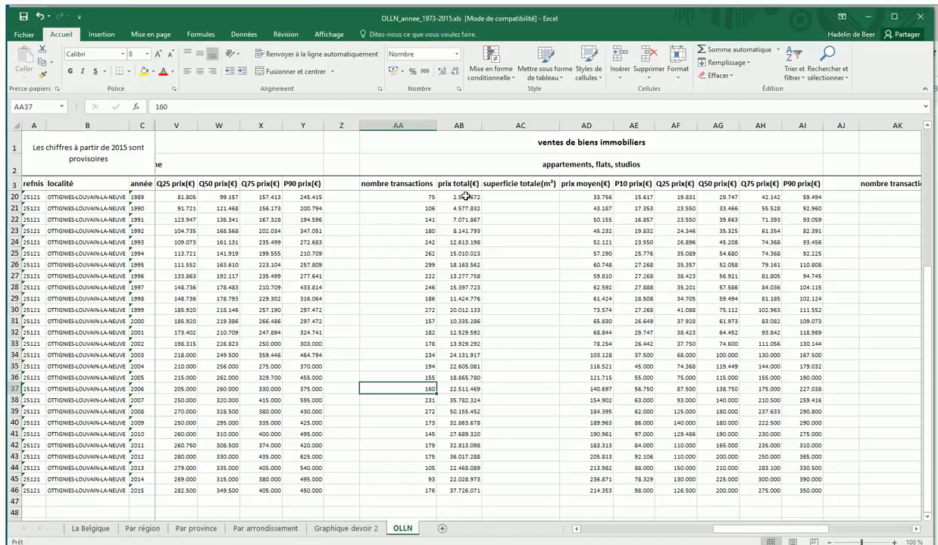
left_click(346, 528)
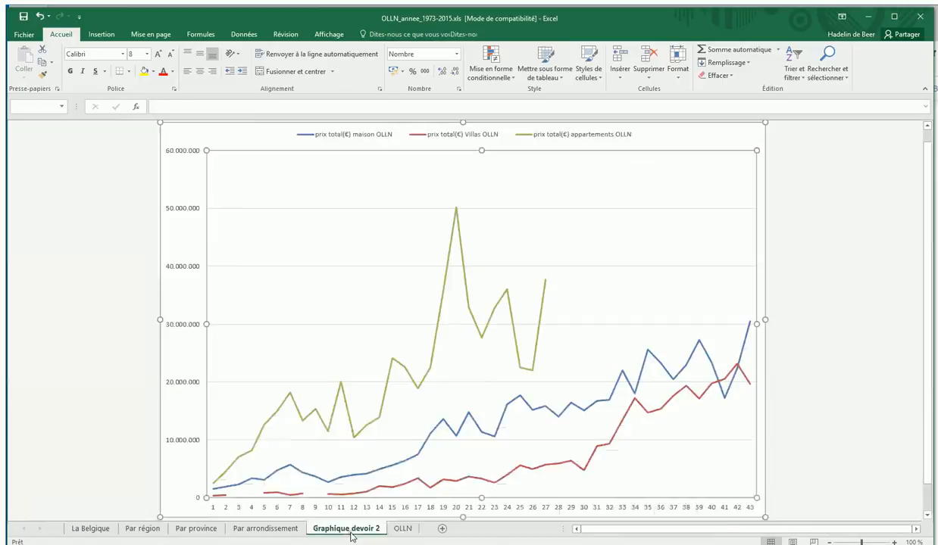
mouse_move(216, 500)
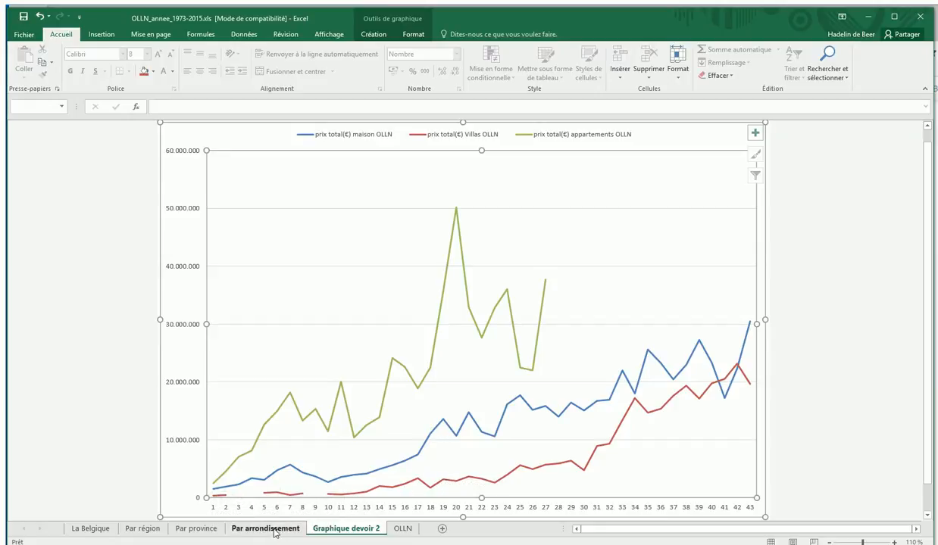
Change the values of the "prix total(€) appartements OLLN" series to the full range AB4:AB46 on the OLLN sheet.
left_click(330, 428)
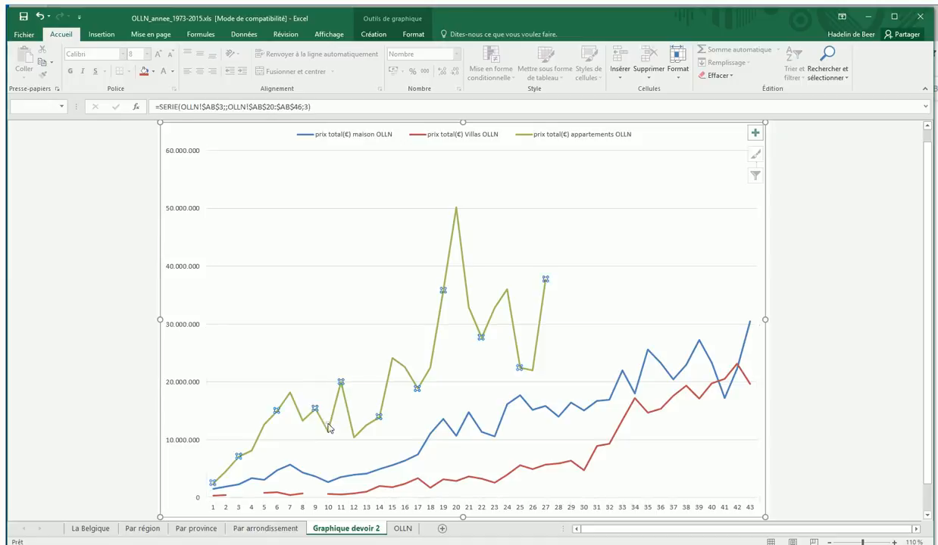
right_click(330, 428)
left_click(344, 473)
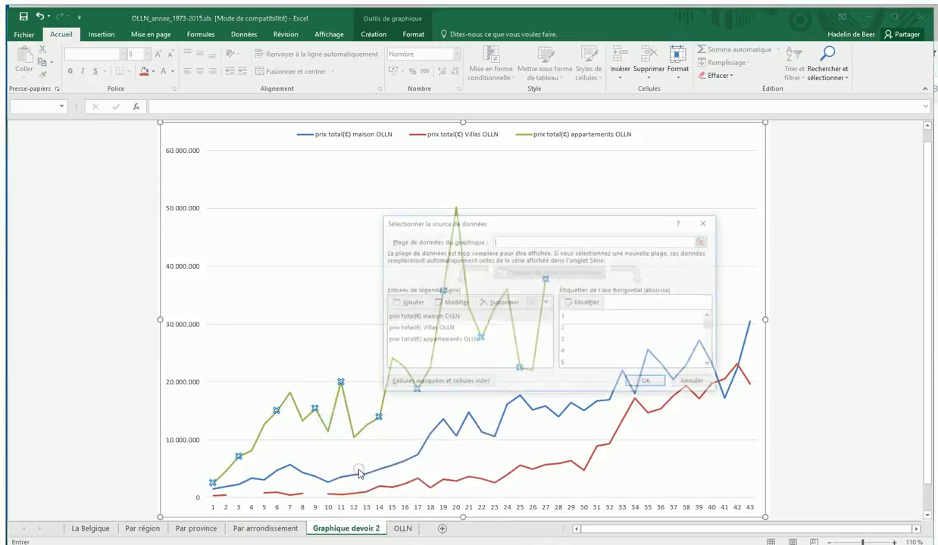
left_click(402, 340)
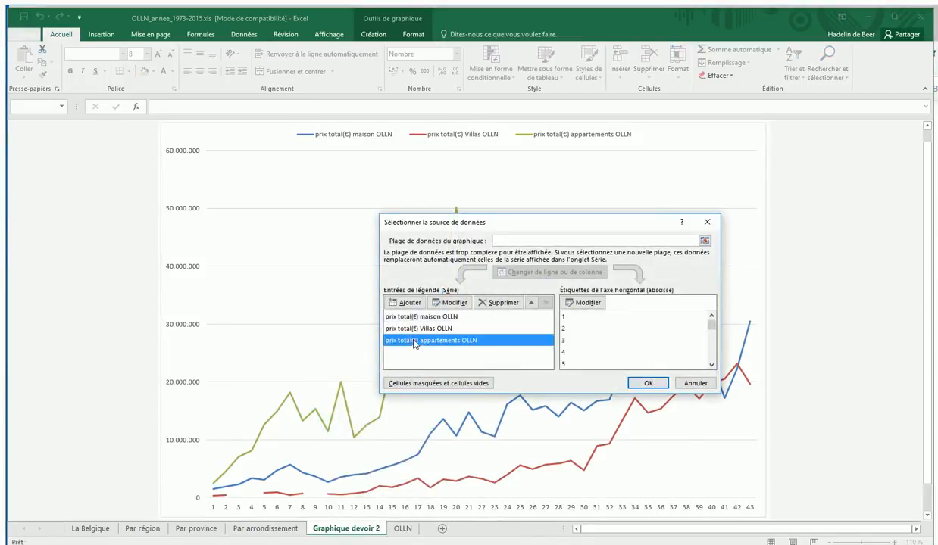
left_click(454, 303)
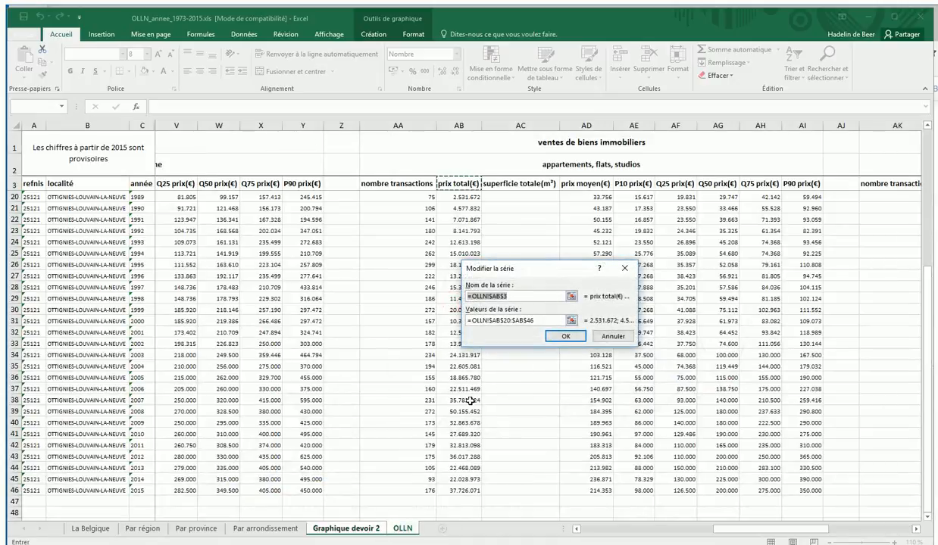
left_click(527, 321)
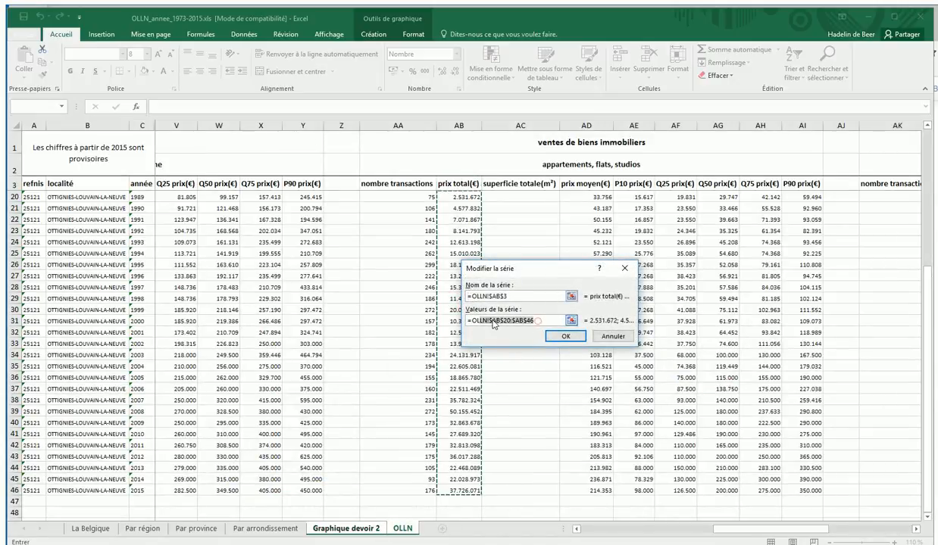
key("BackSpace")
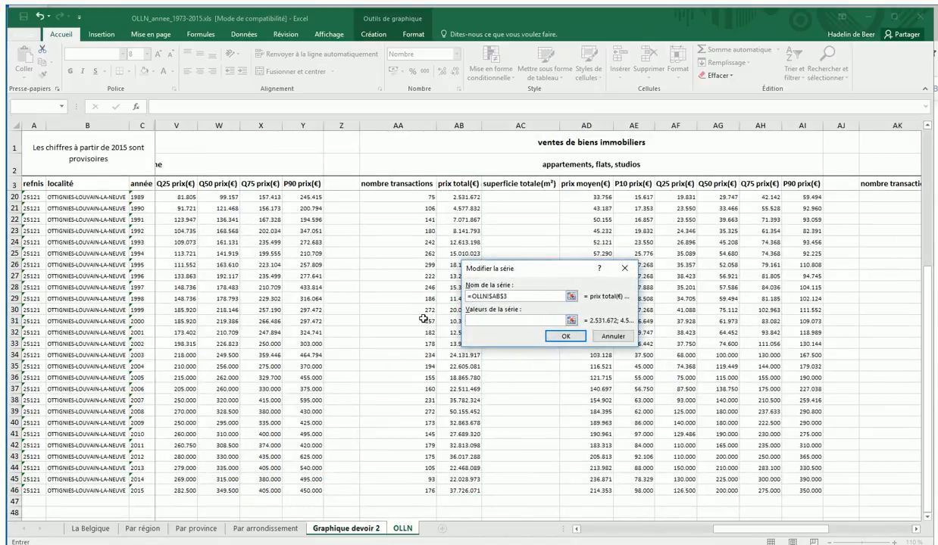
scroll(447, 405, "up", 5)
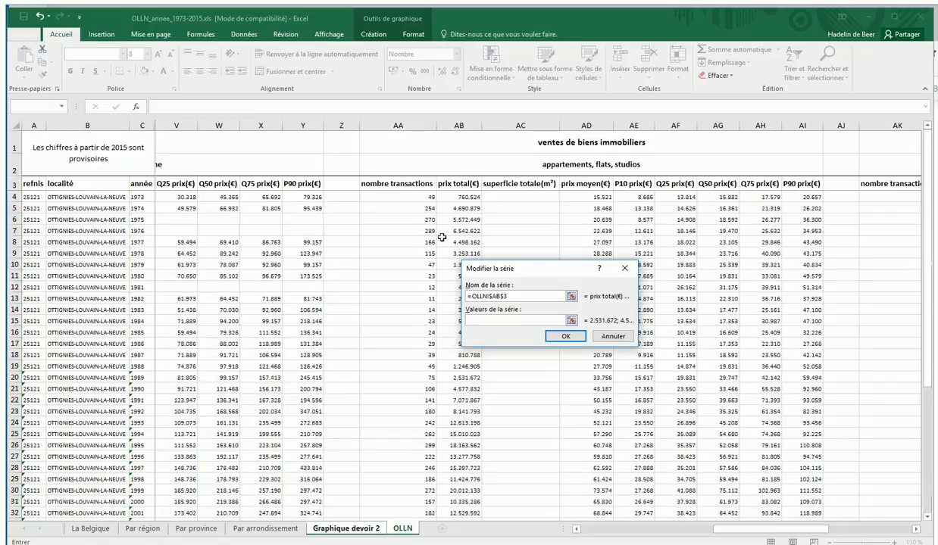
left_click_drag(453, 197, 461, 487)
left_click(566, 337)
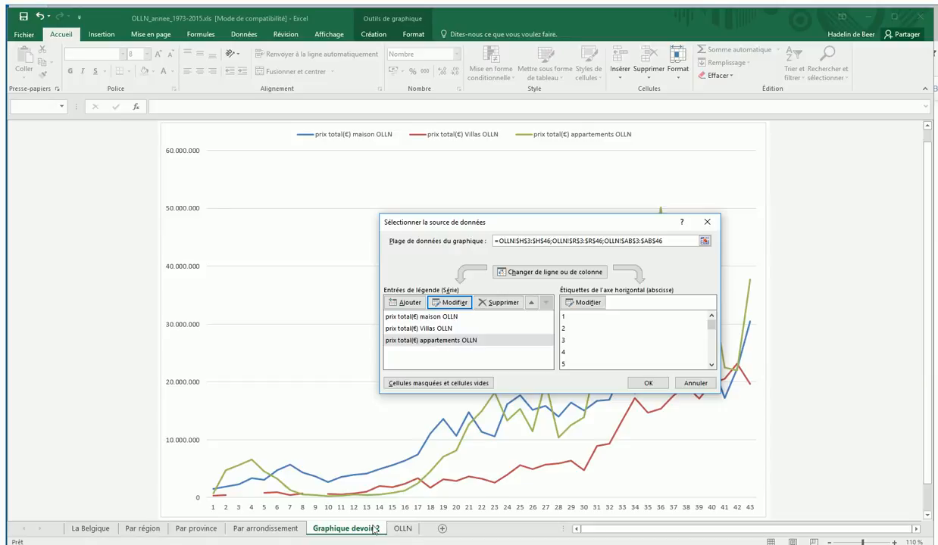
Set the chart's horizontal axis labels to the years in the année column, C4:C46 on the OLLN sheet.
left_click(580, 302)
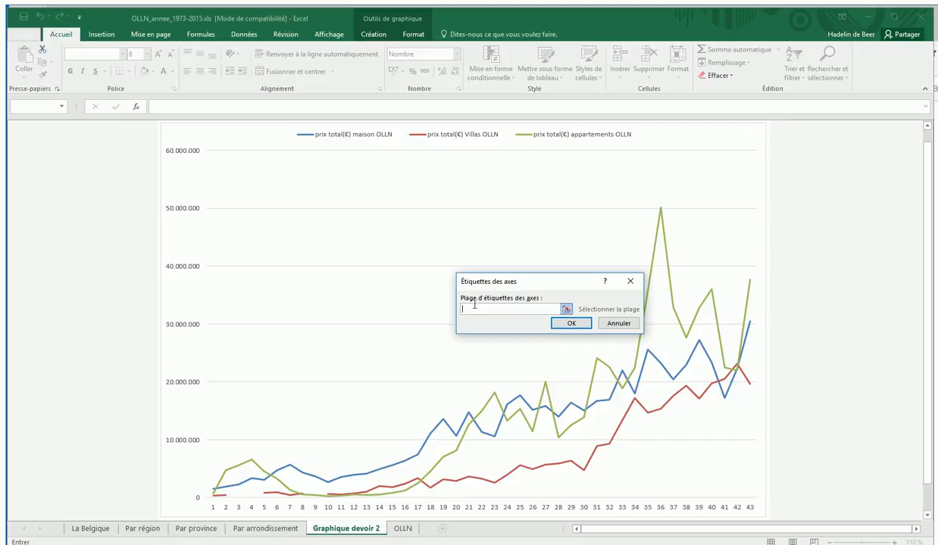
left_click(392, 528)
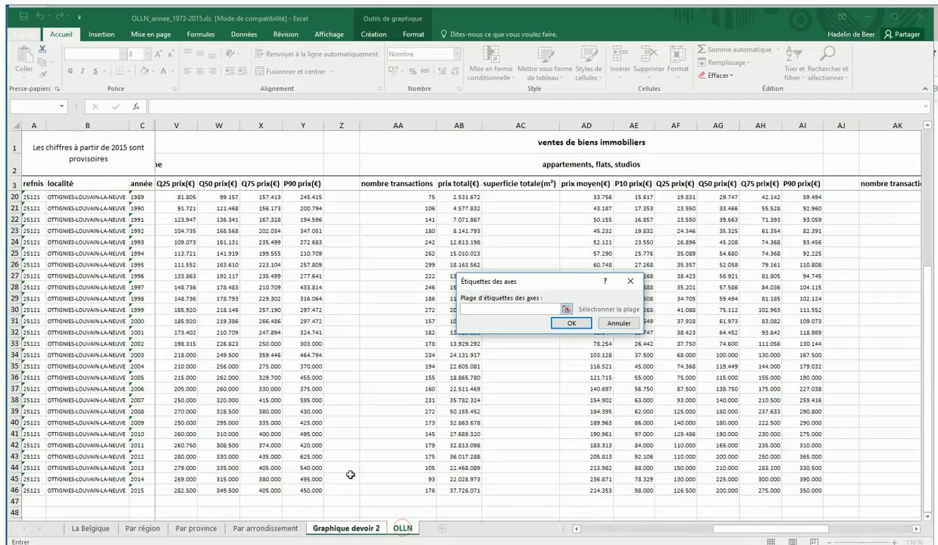
scroll(176, 309, "up", 5)
left_click_drag(137, 197, 138, 478)
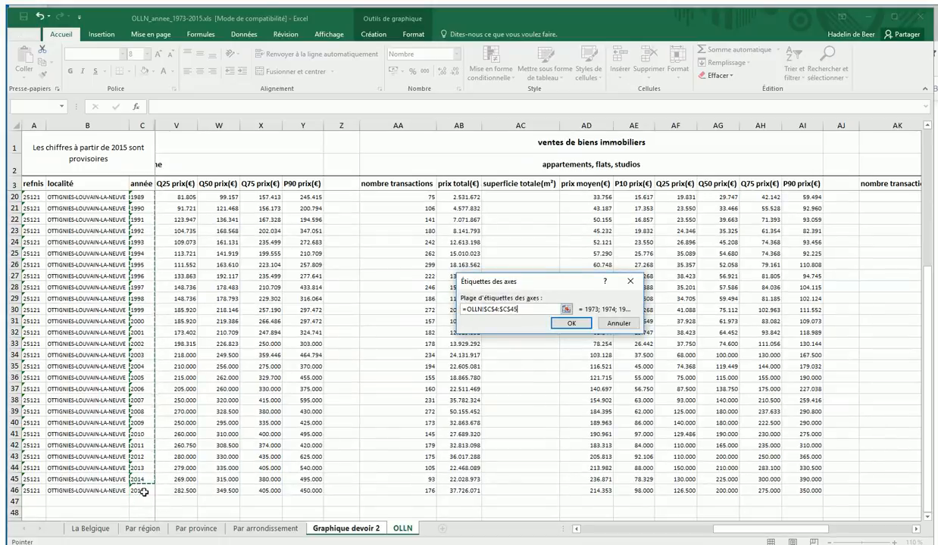
left_click_drag(144, 492, 143, 493)
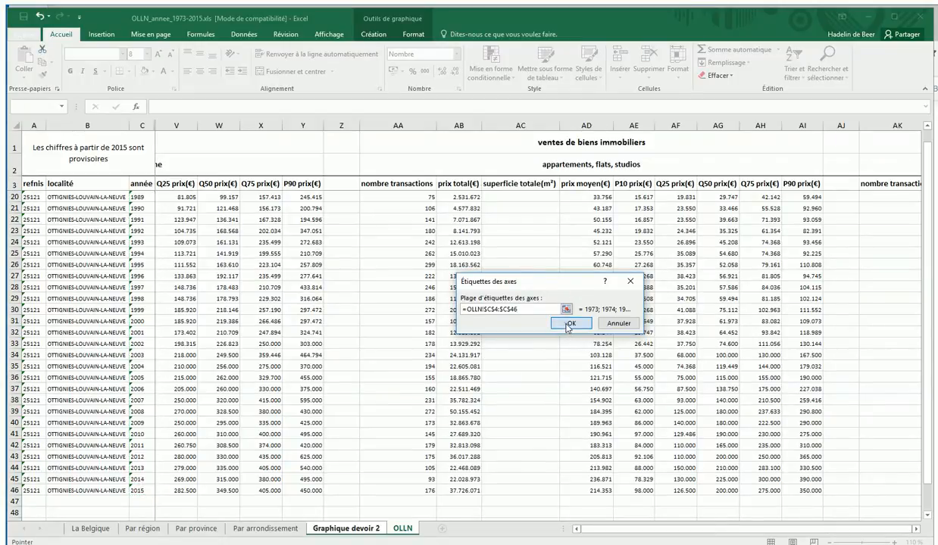
left_click(568, 324)
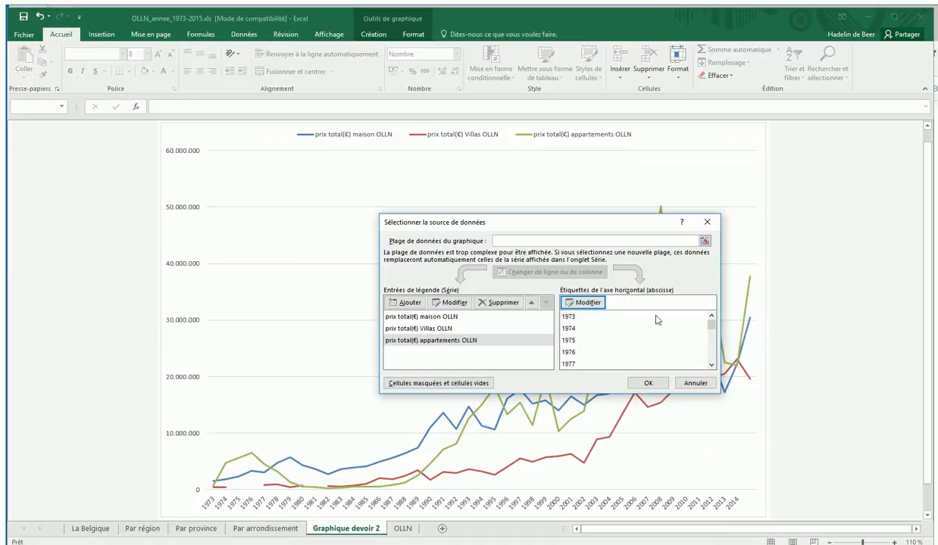
Extend the horizontal axis label range to C4:C46 on the OLLN sheet and confirm the chart's data source.
mouse_move(712, 327)
left_mouse_down()
mouse_move(714, 371)
mouse_move(706, 330)
left_mouse_up()
left_click(581, 302)
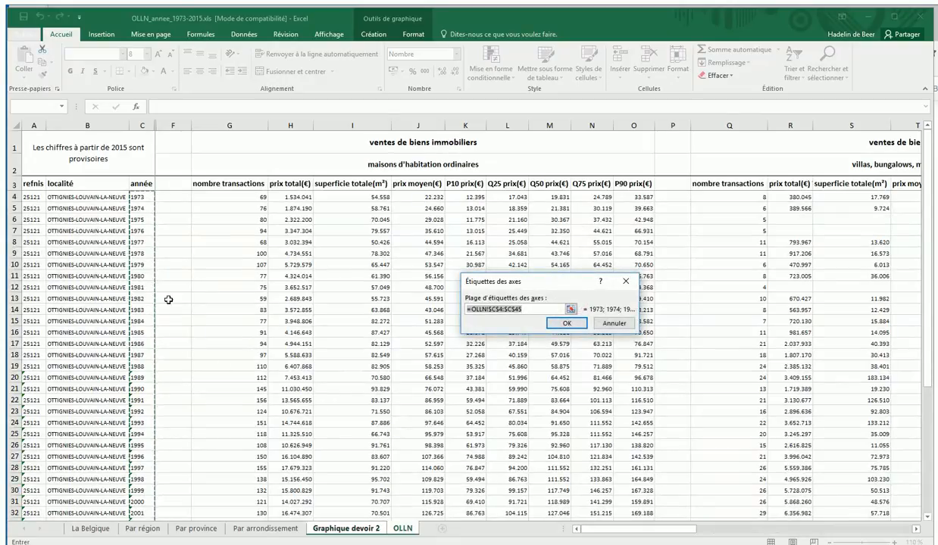
scroll(191, 334, "down", 8)
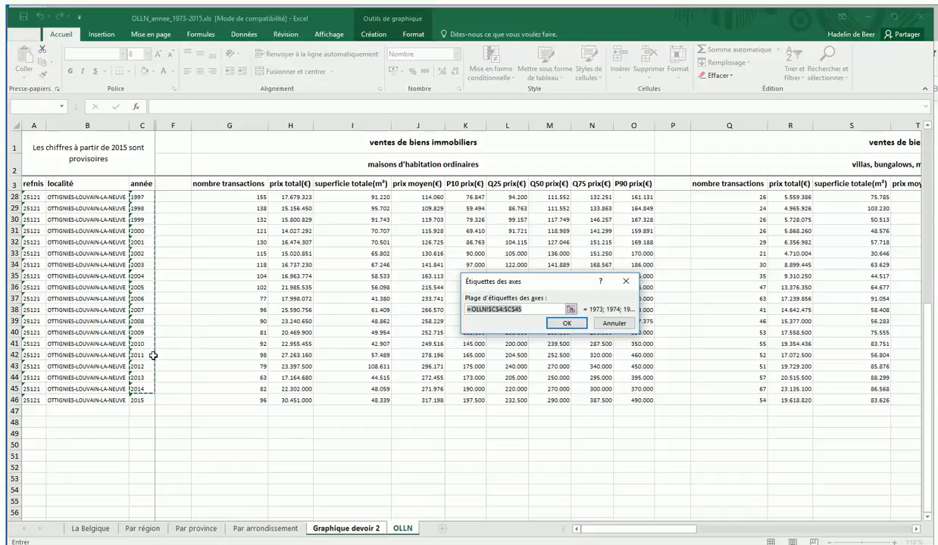
scroll(219, 326, "up", 6)
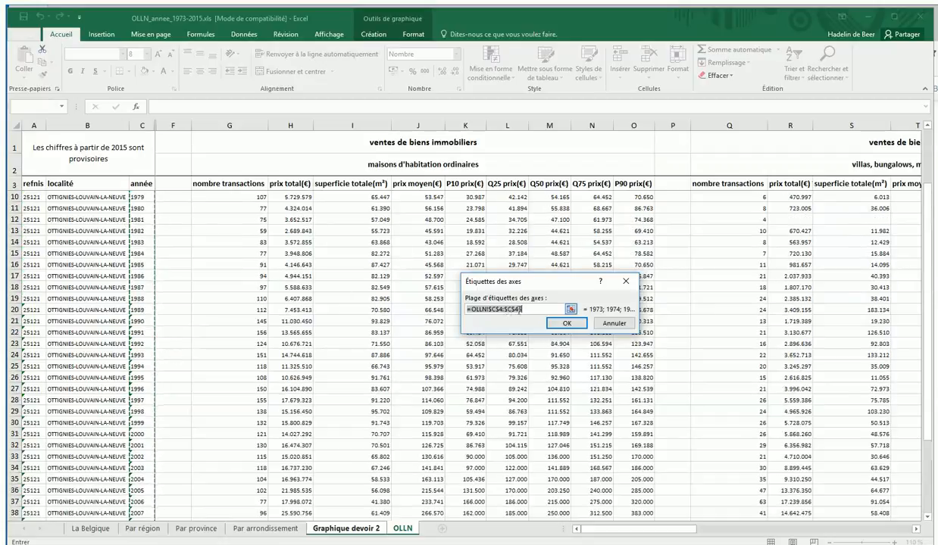
left_click(521, 310)
left_click(530, 307)
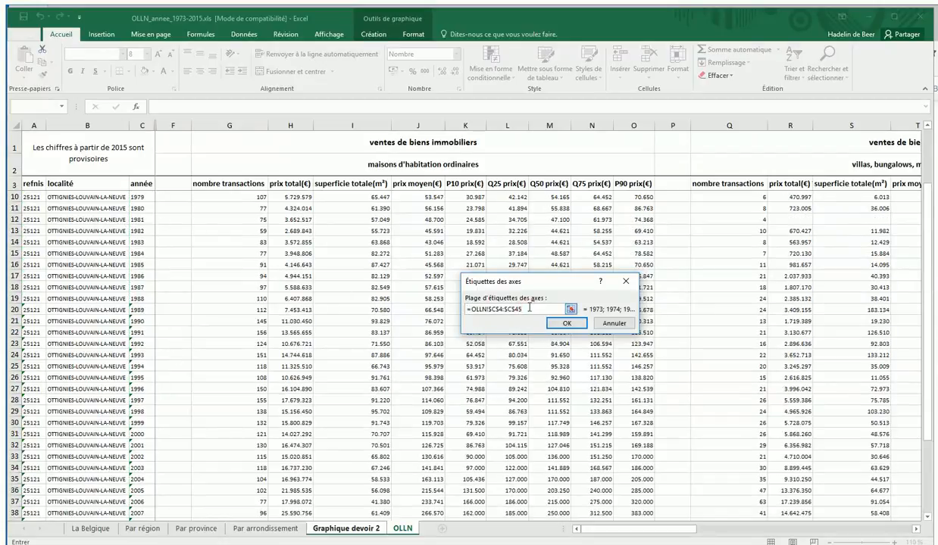
key("BackSpace")
left_click(566, 324)
scroll(689, 318, "down", 13)
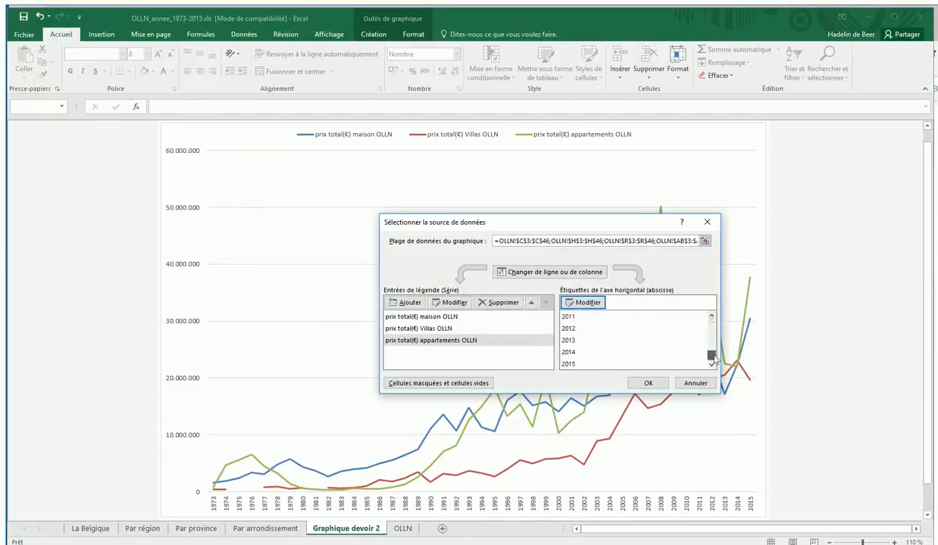
left_click(648, 384)
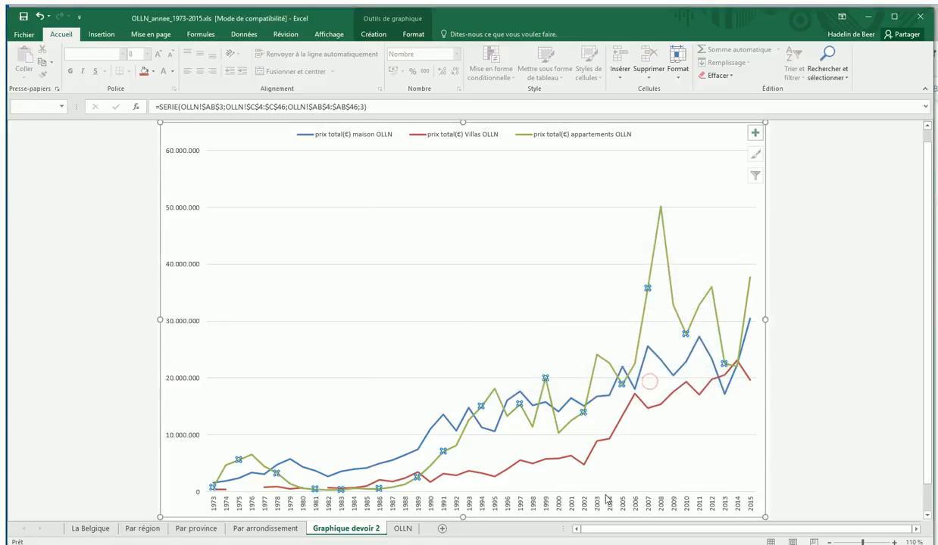
Open the horizontal axis formatting and try the Horizontal text orientation for the year labels.
left_click(680, 447)
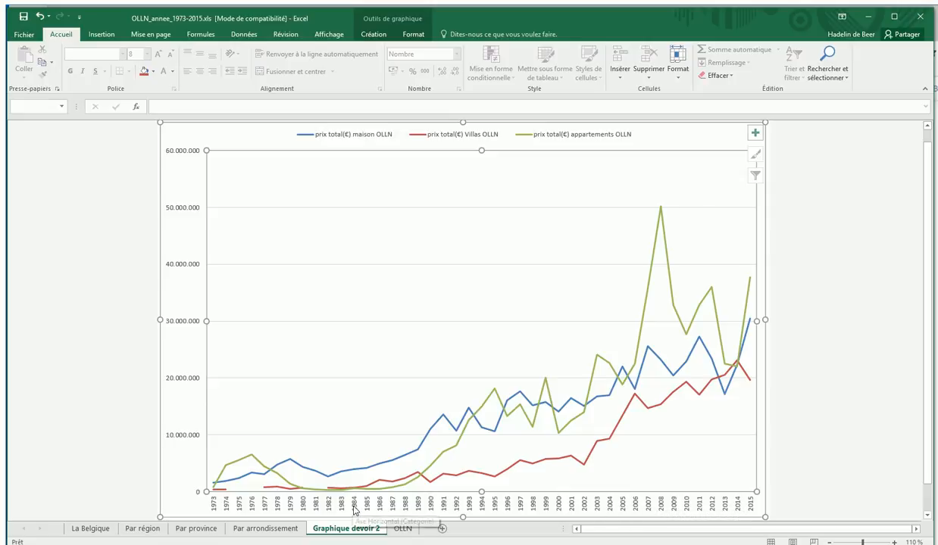
left_click(482, 506)
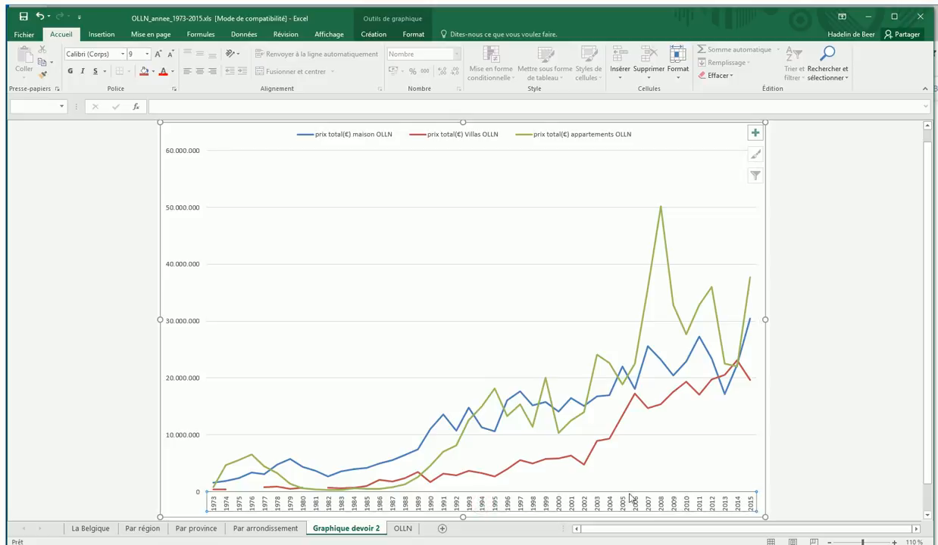
right_click(316, 506)
left_click(342, 496)
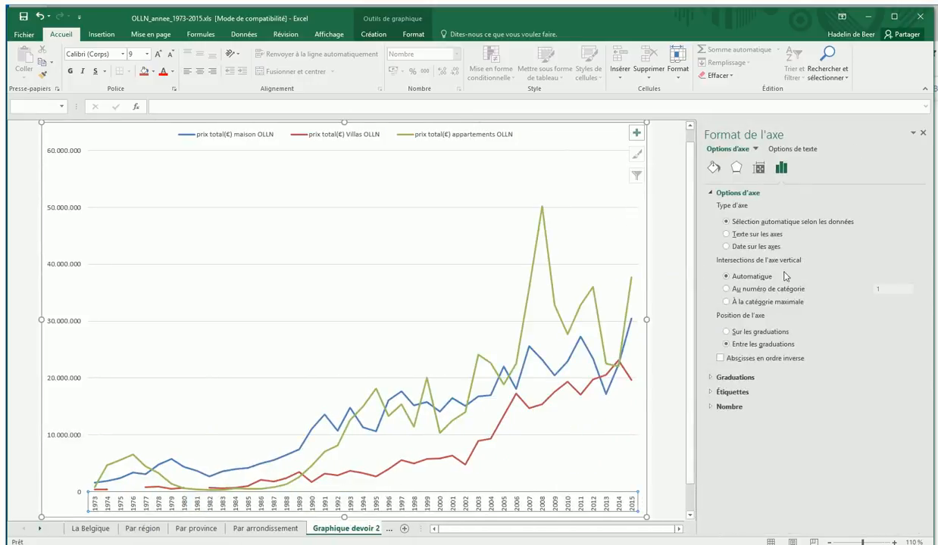
left_click(759, 169)
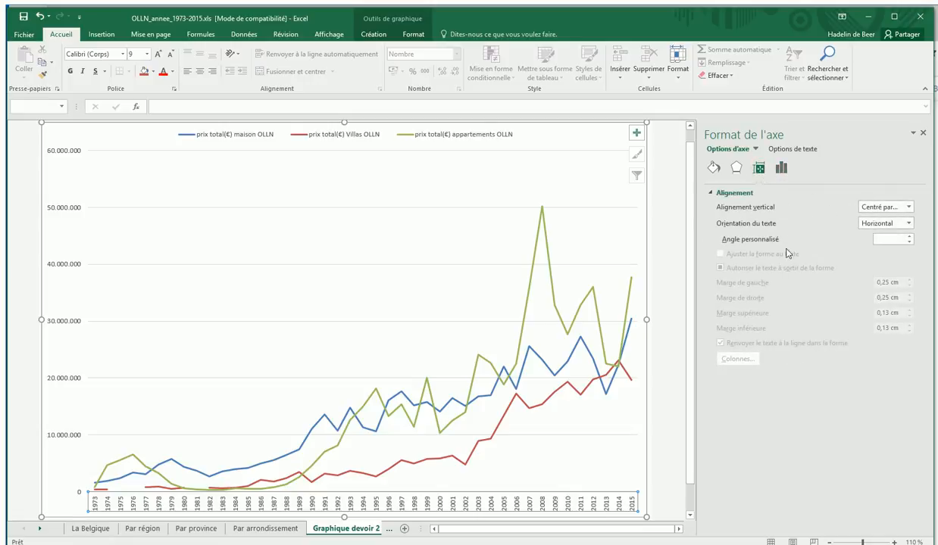
left_click(909, 223)
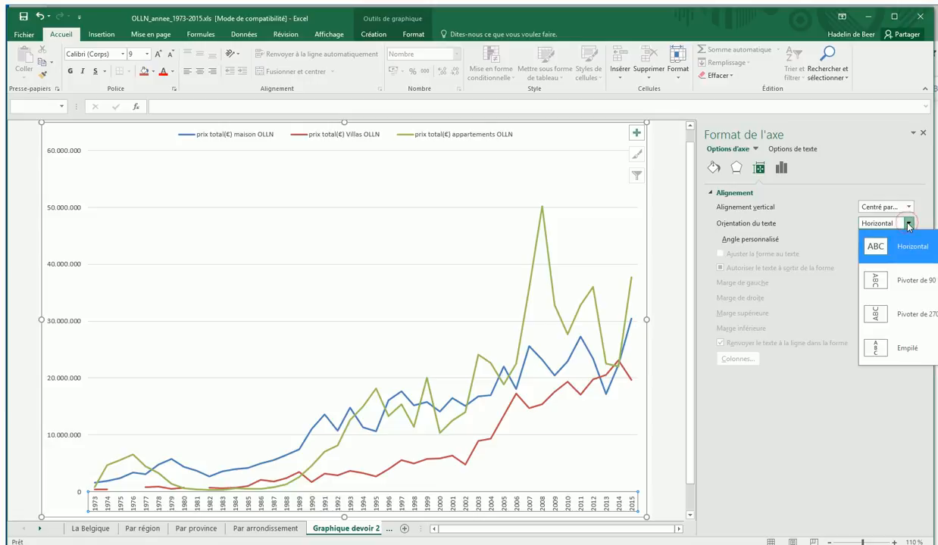
left_click(879, 247)
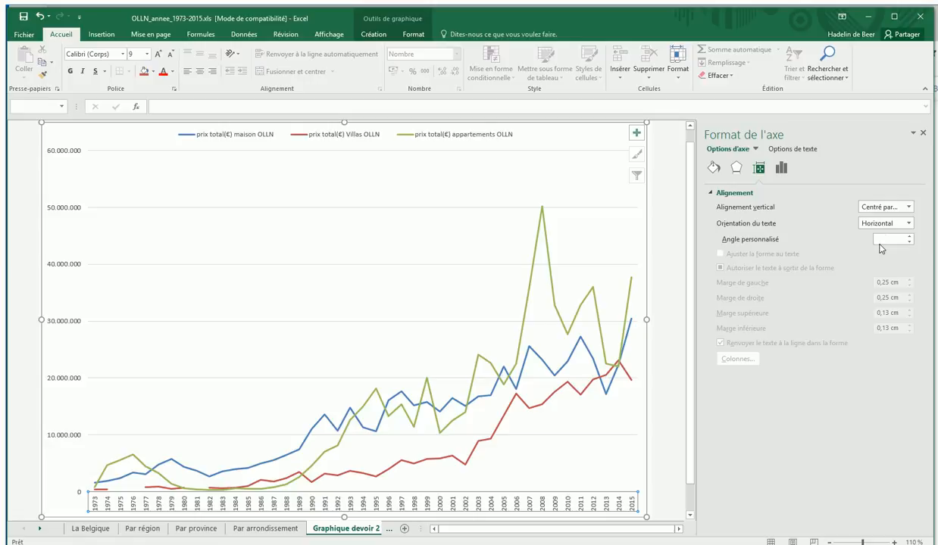
Set the text orientation of the horizontal axis's year labels to a 270° rotation.
left_click(407, 394)
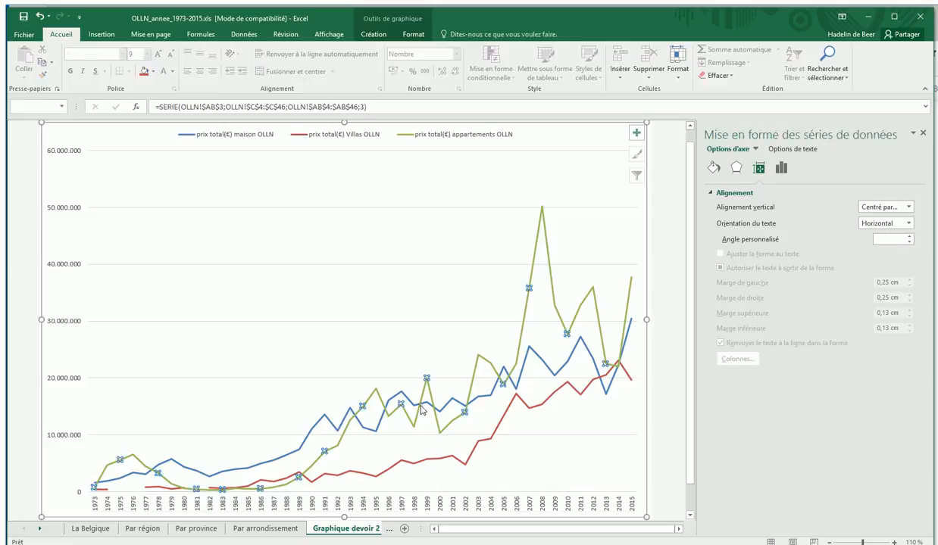
left_click(404, 506)
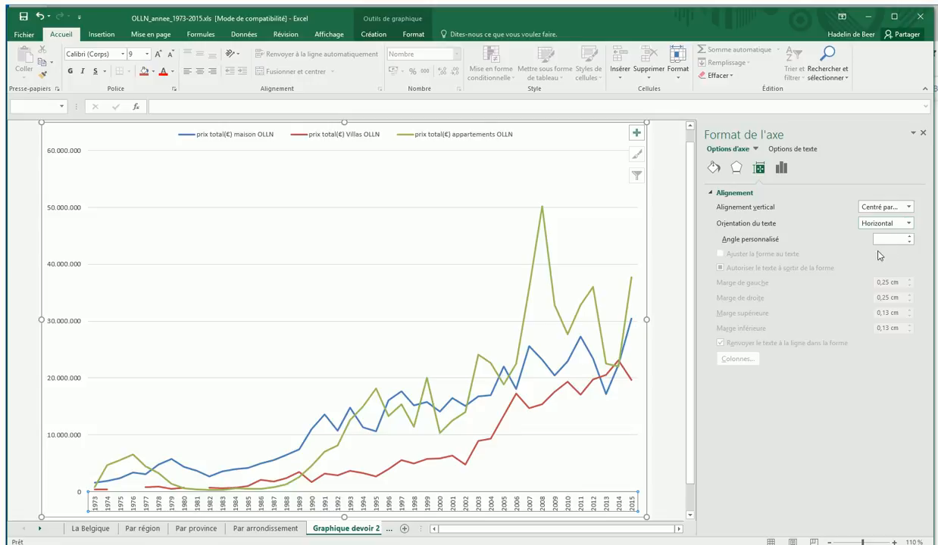
left_click(909, 207)
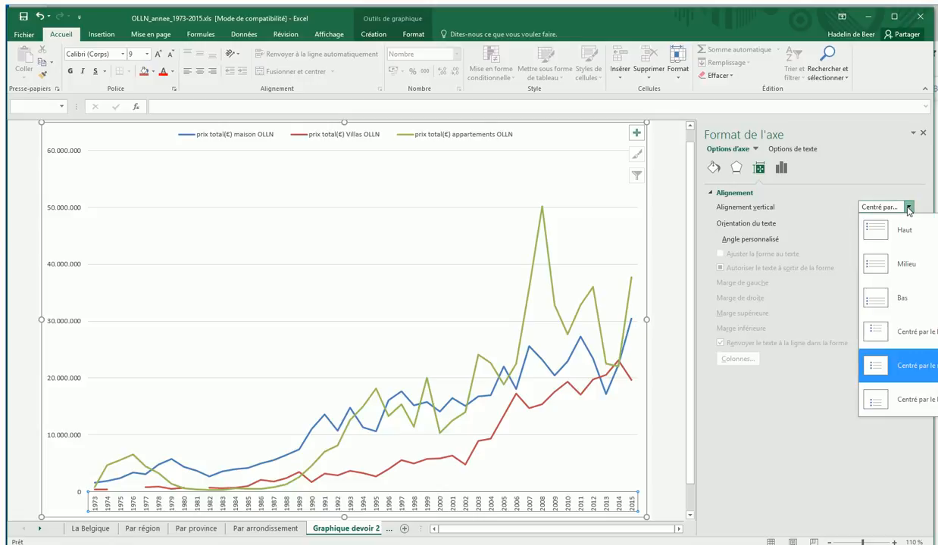
left_click(909, 208)
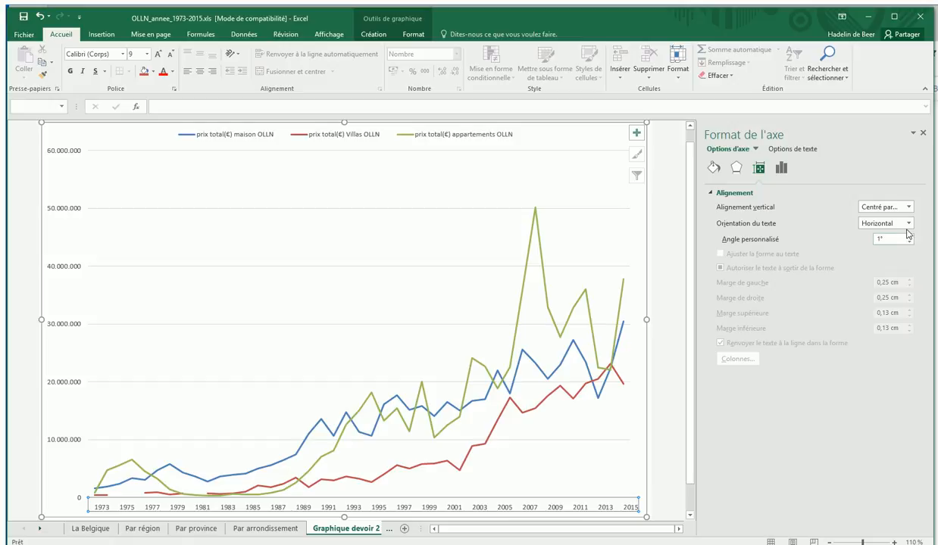
left_click(909, 224)
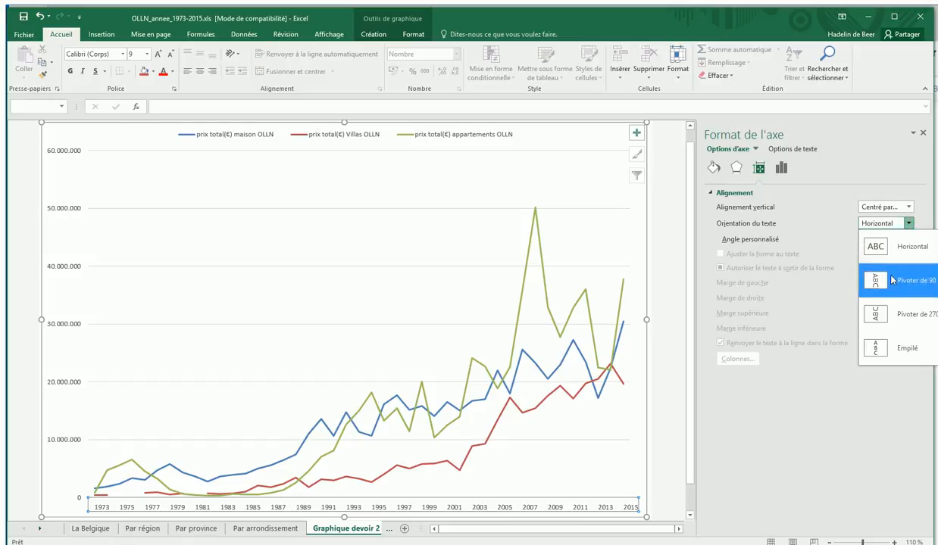
left_click(884, 316)
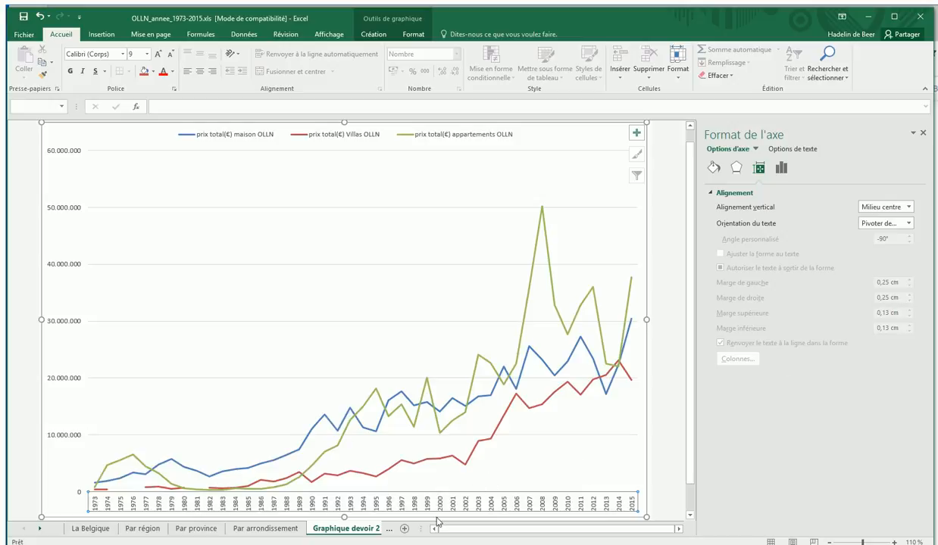
Set the secondary tick marks of the horizontal axis to "À l'extérieur".
left_click(781, 169)
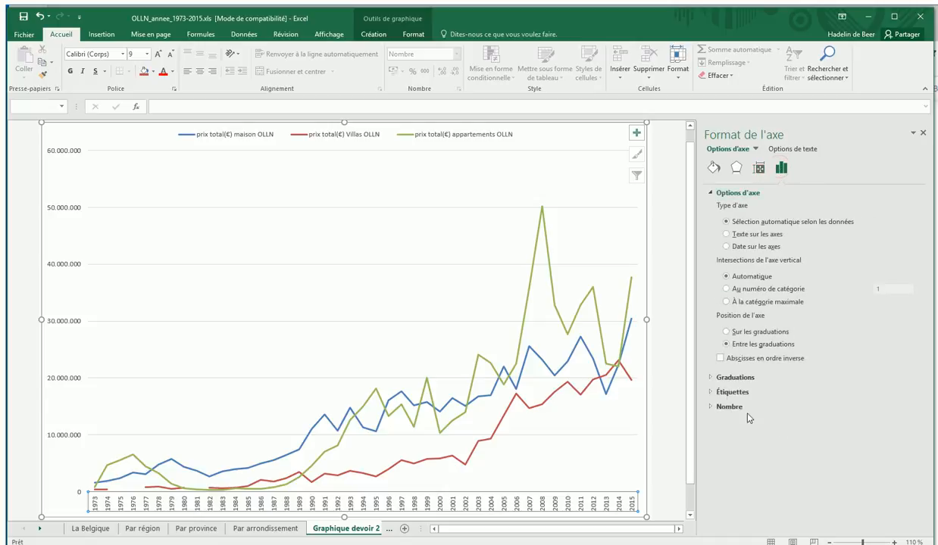
left_click(758, 168)
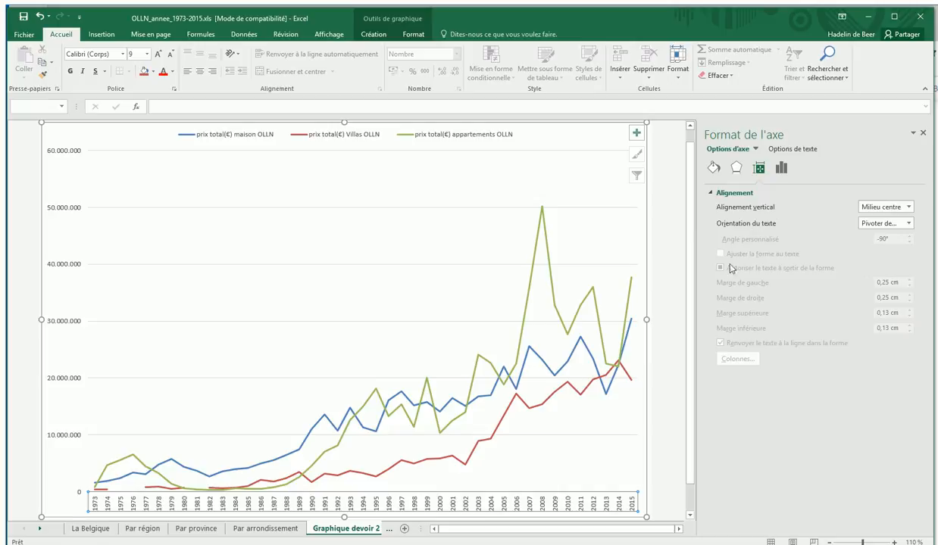
left_click(781, 167)
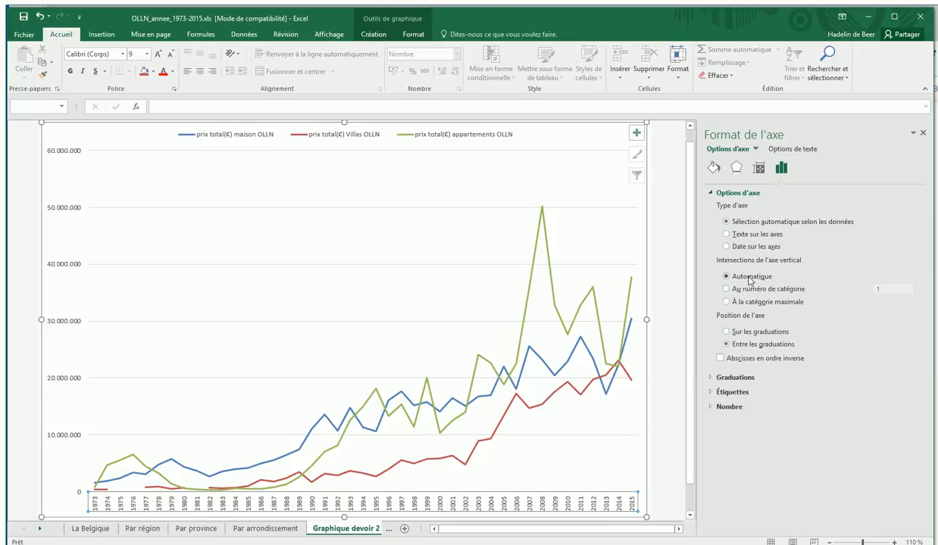
left_click(711, 379)
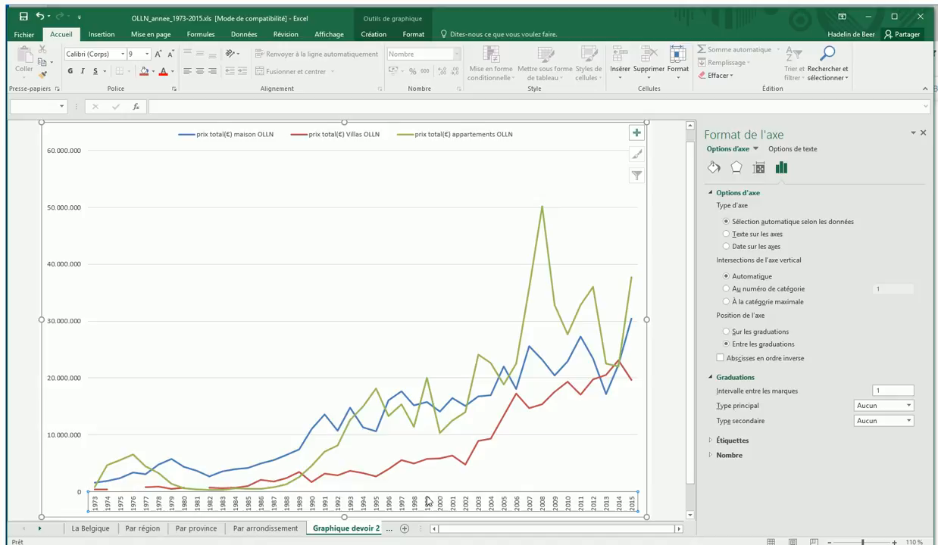
left_click(910, 421)
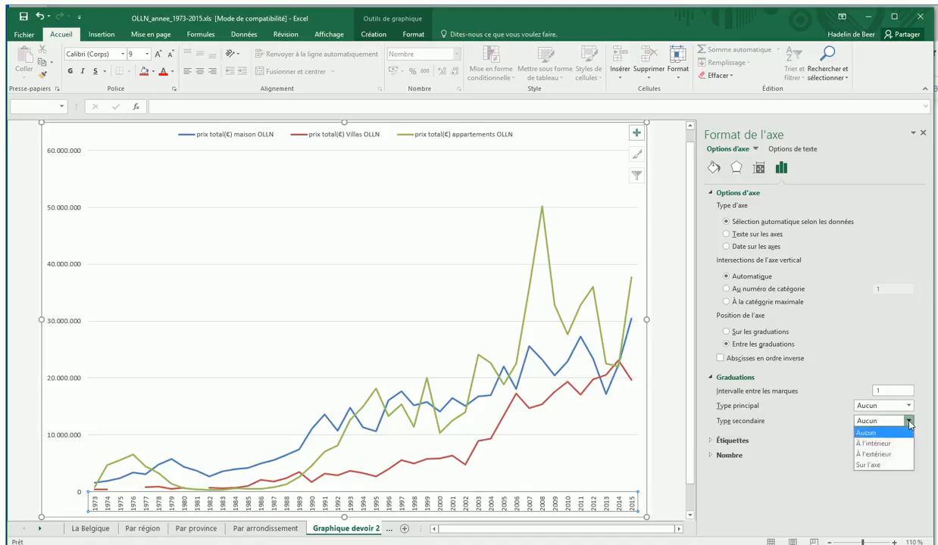
left_click(890, 456)
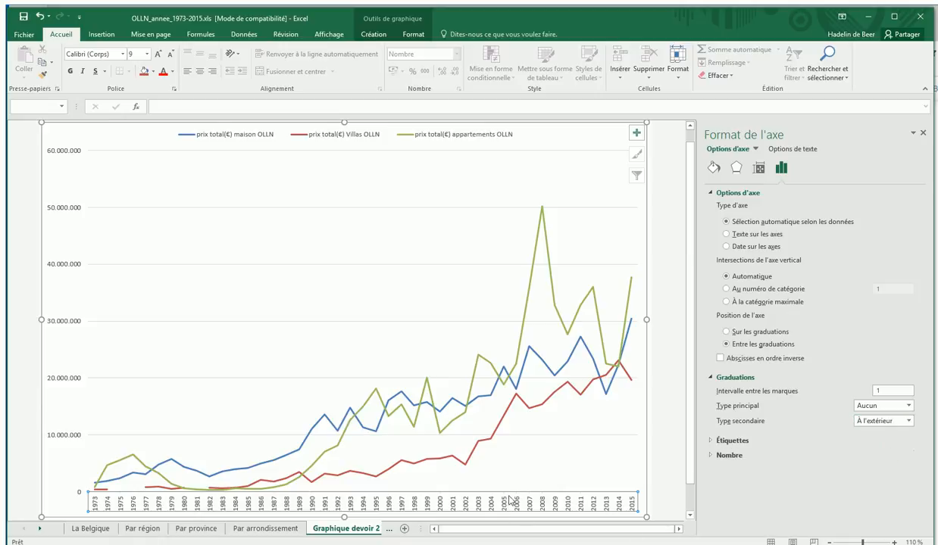
Colour the horizontal axis line black.
left_click(714, 169)
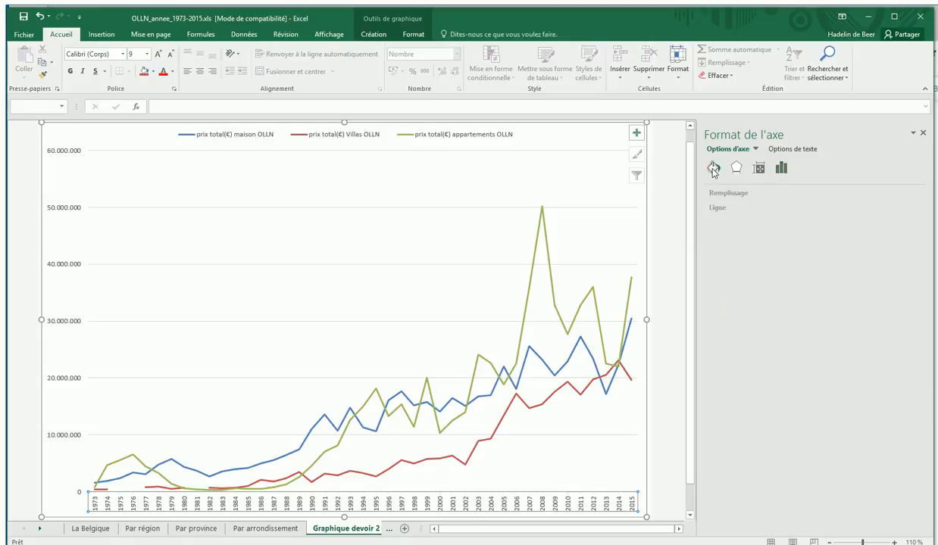
left_click(716, 208)
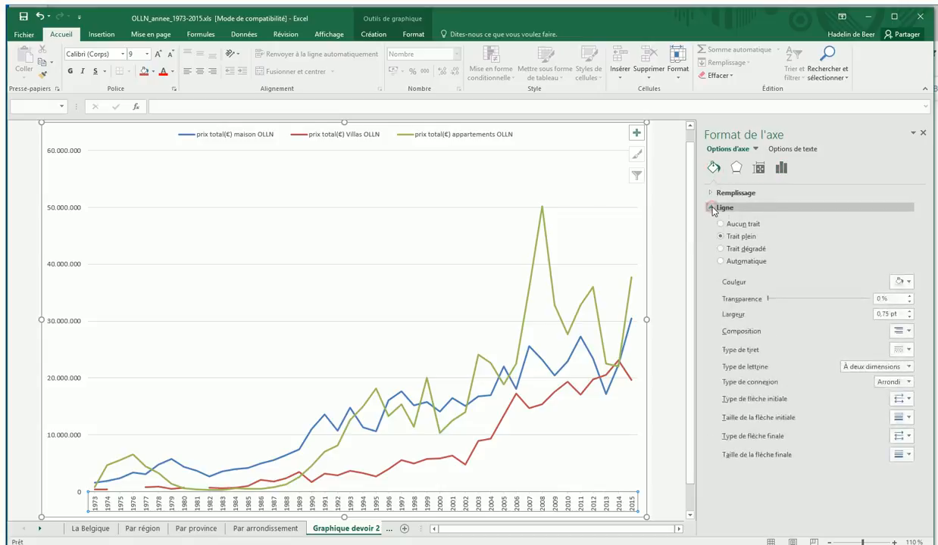
left_click(909, 281)
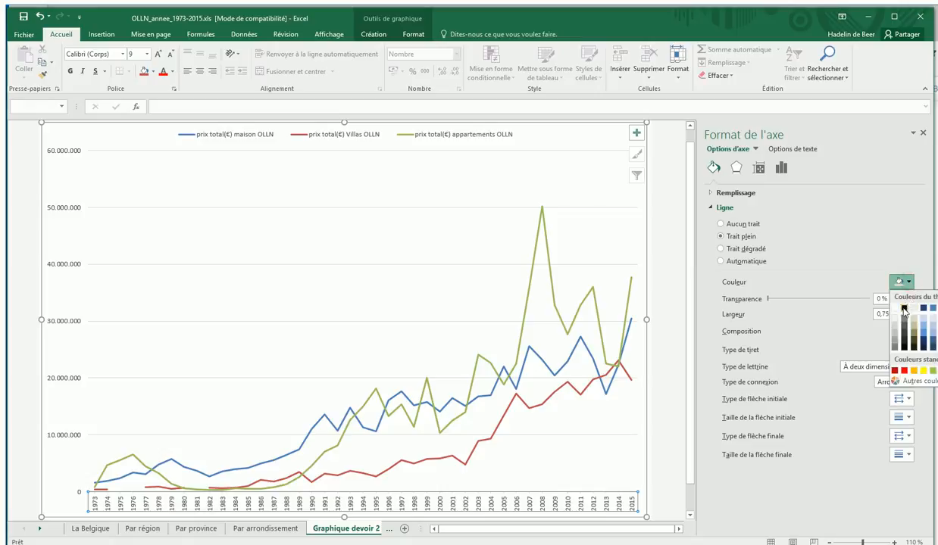
left_click(905, 309)
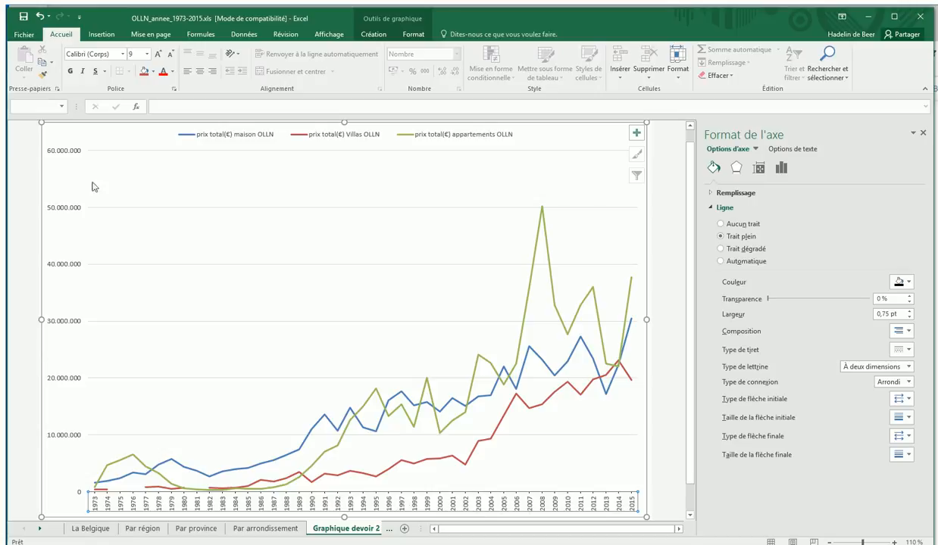
Give the vertical value axis a solid black line.
left_click(58, 381)
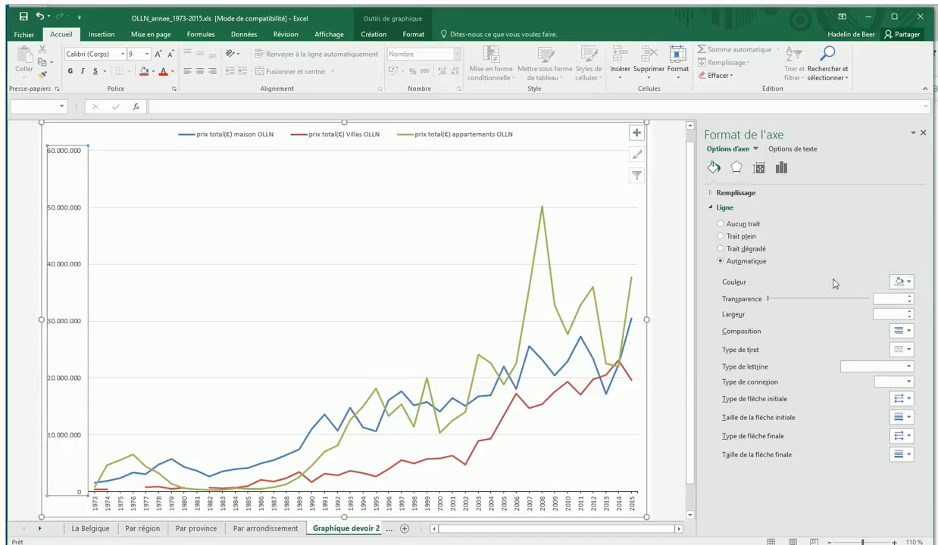
left_click(720, 236)
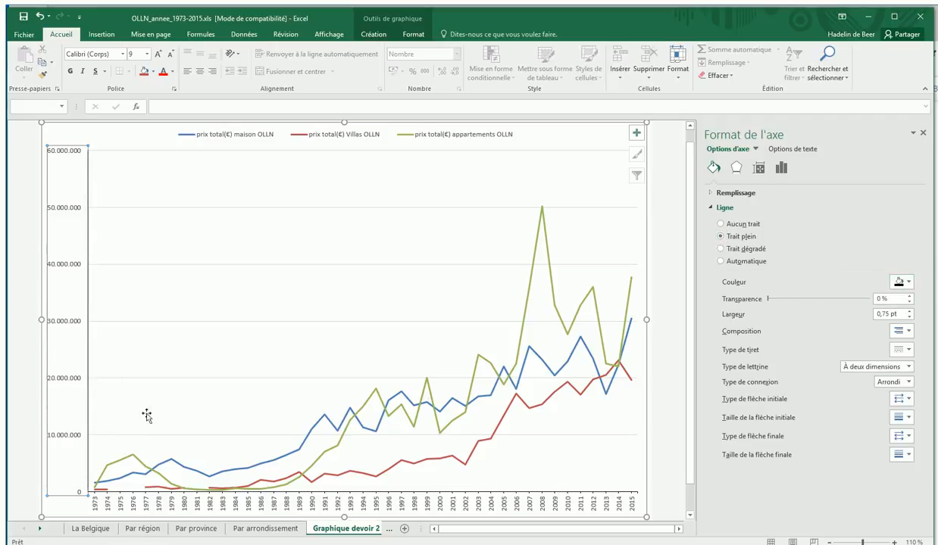
left_click(356, 280)
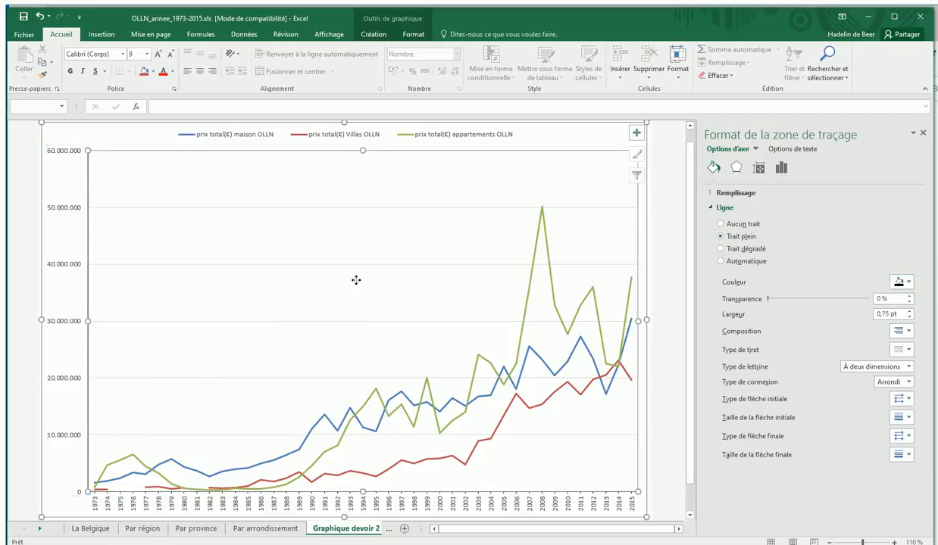
Move the legend inside the plot area near its upper-left corner and give it a solid white fill.
left_click(301, 135)
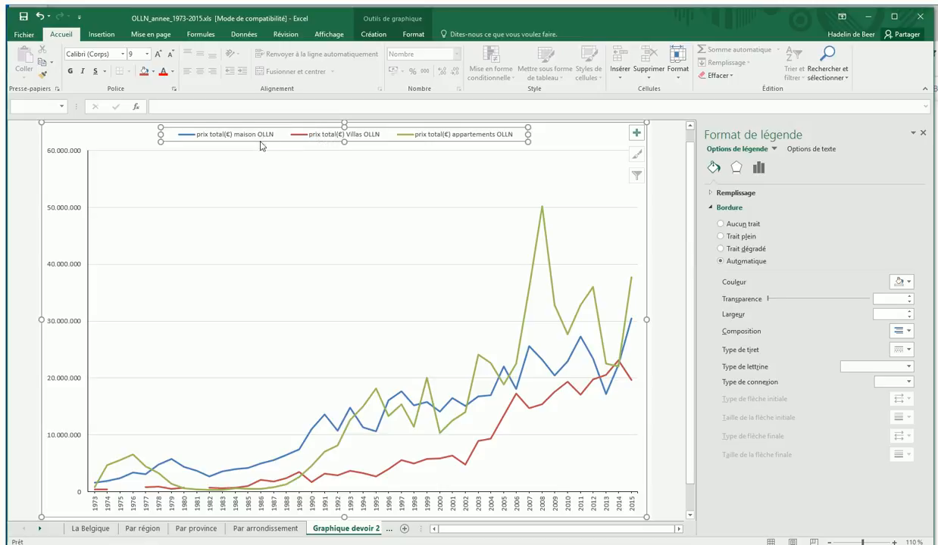
mouse_move(261, 143)
left_mouse_down()
mouse_move(239, 207)
mouse_move(229, 220)
mouse_move(220, 213)
left_mouse_up()
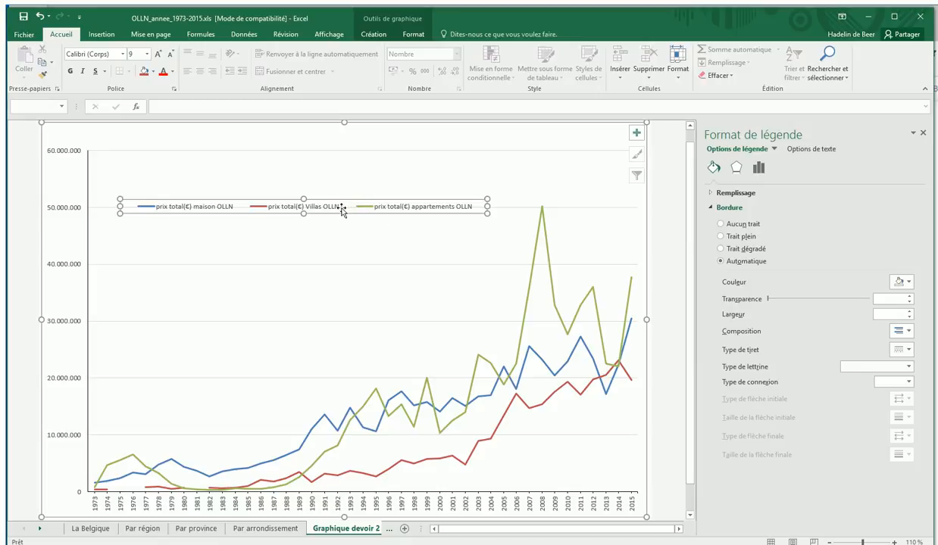
left_click(711, 192)
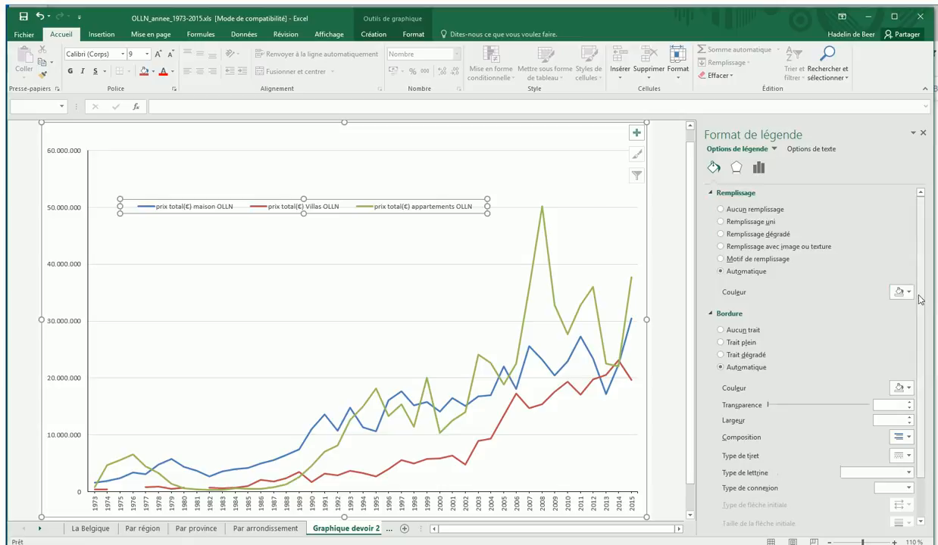
left_click(721, 221)
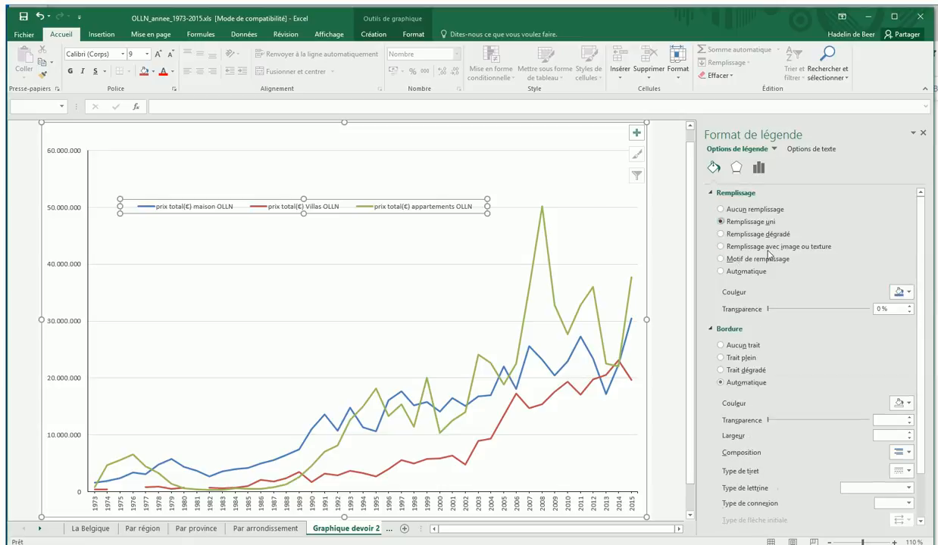
left_click(908, 294)
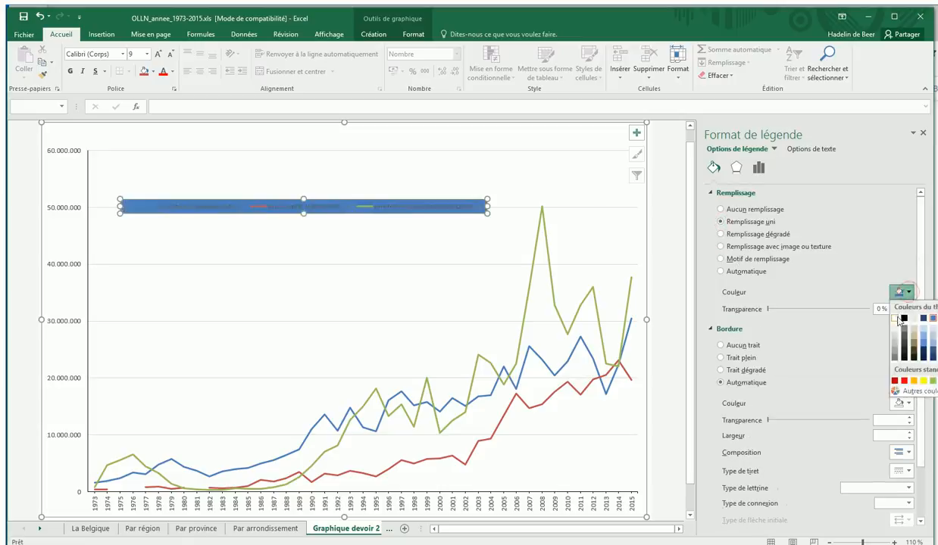
left_click(897, 316)
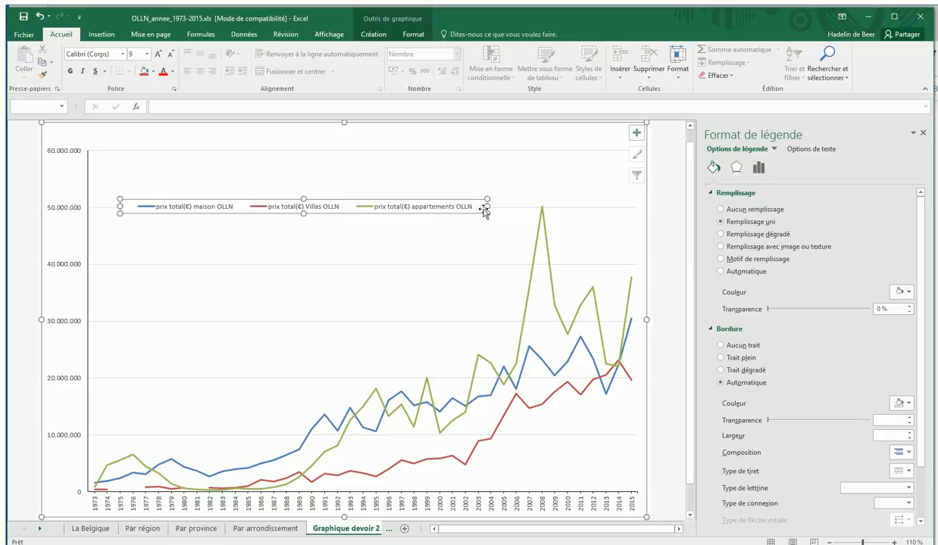
Make the legend narrower and taller so its three entries stack one per line.
left_click_drag(470, 205, 279, 206)
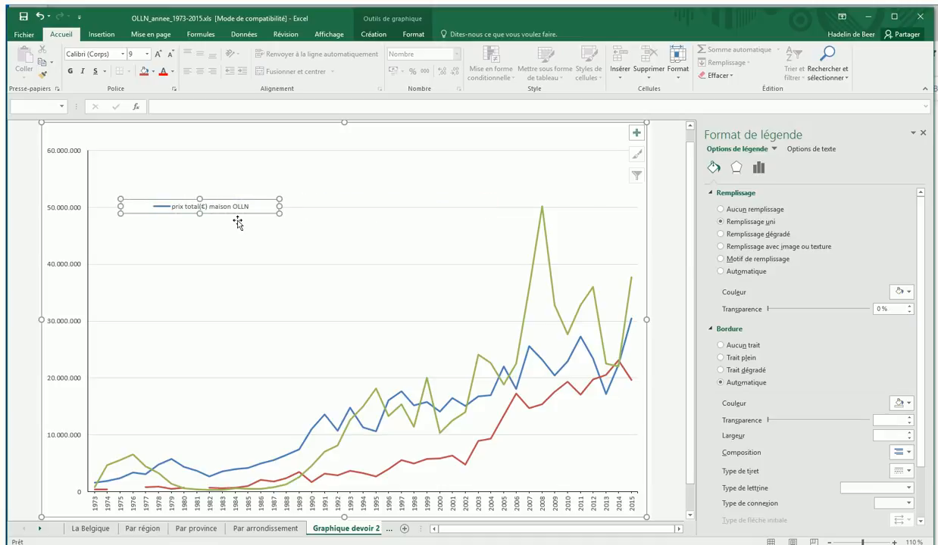
left_click_drag(193, 218, 198, 243)
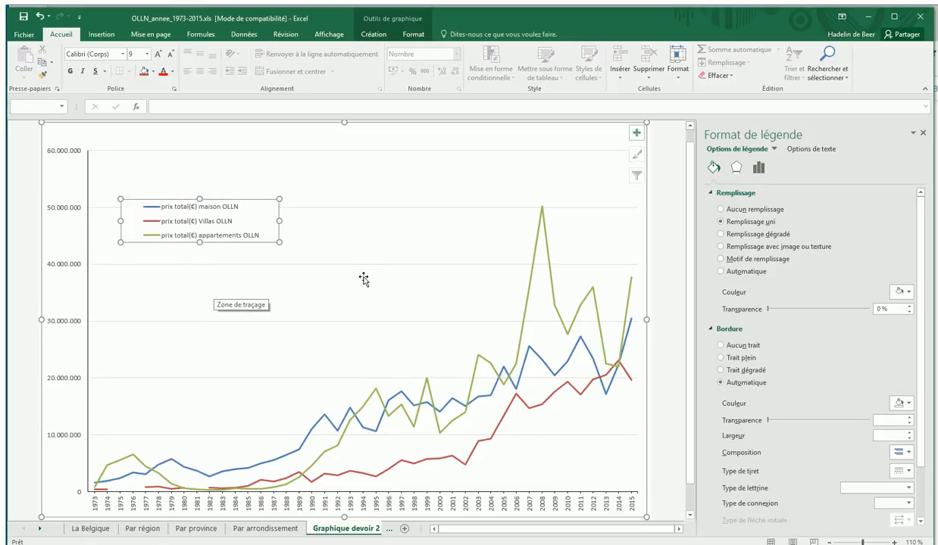
Add a chart title with the "Au-dessus du graphique" placement.
scroll(362, 278, "up", 1)
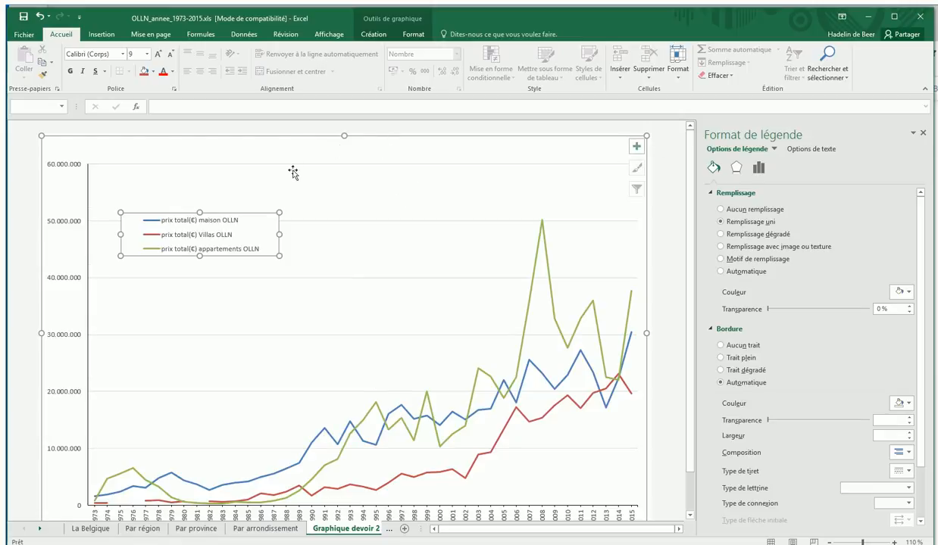
left_click(371, 36)
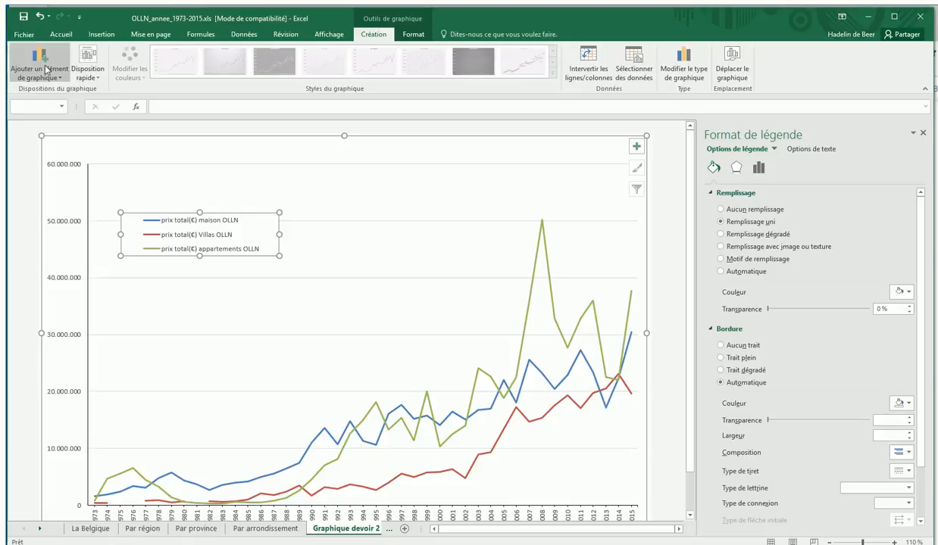
left_click(637, 150)
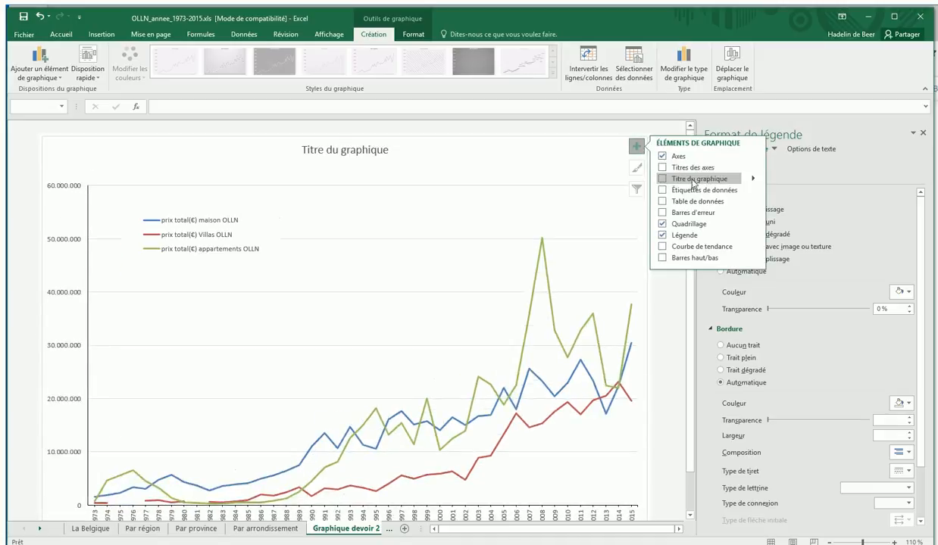
left_click(752, 178)
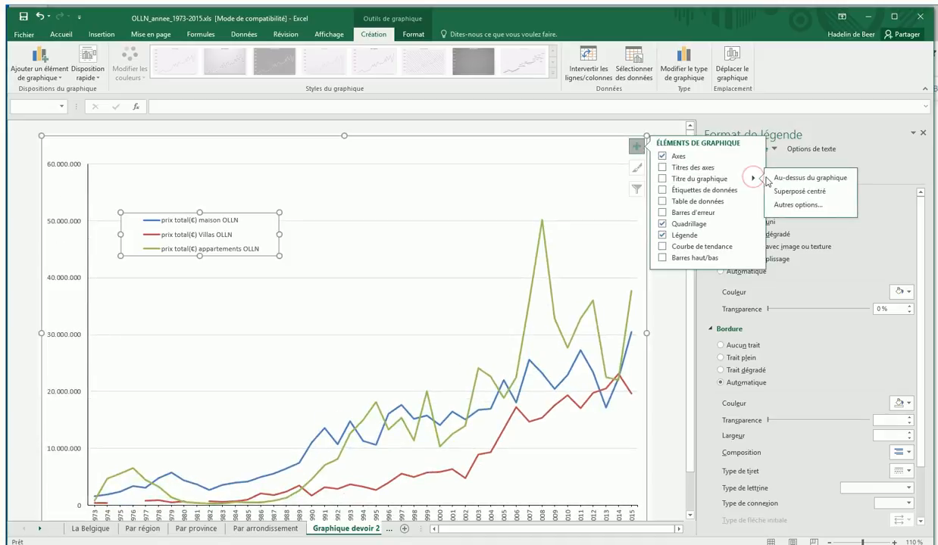
left_click(810, 177)
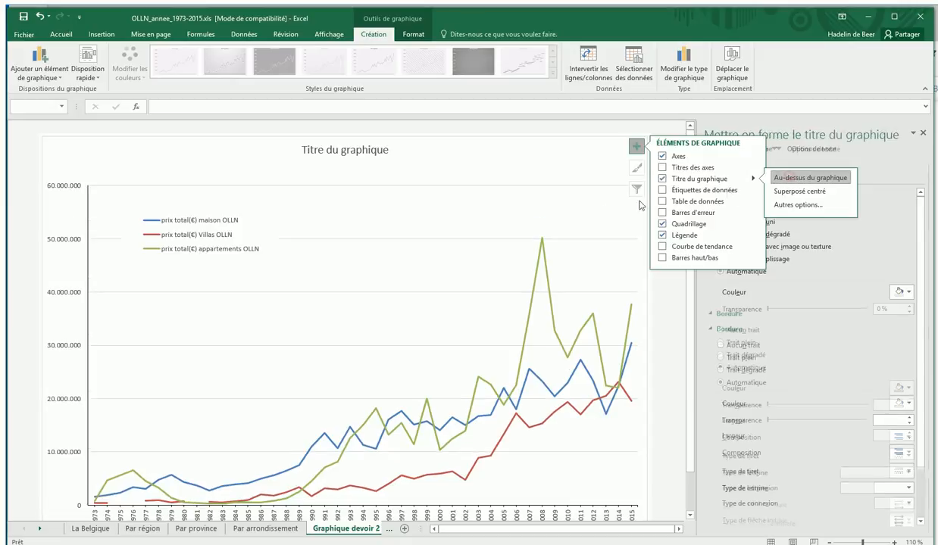
Replace the placeholder chart title with "Montant dépensé pour l'achat de biens à Ottignies-LLN".
left_click(361, 147)
left_click_drag(303, 149, 389, 153)
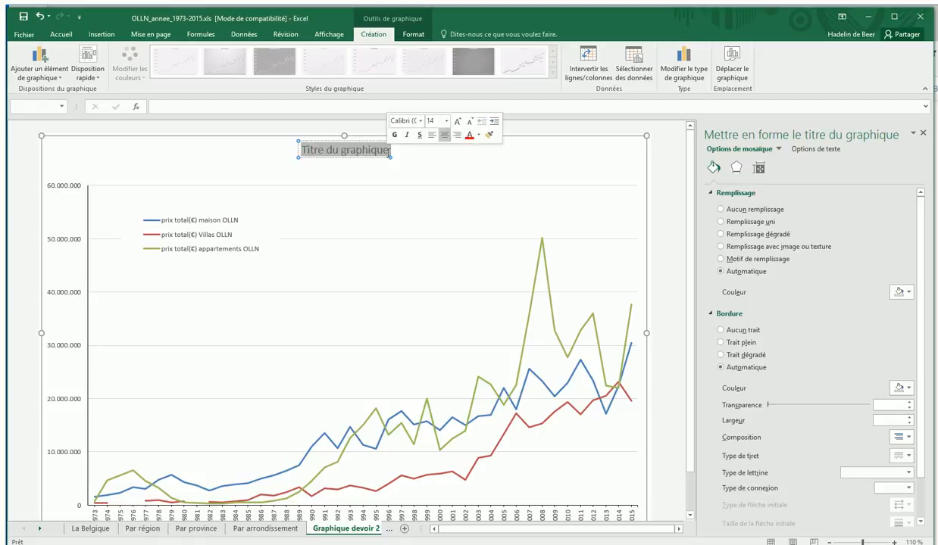
type("Mont")
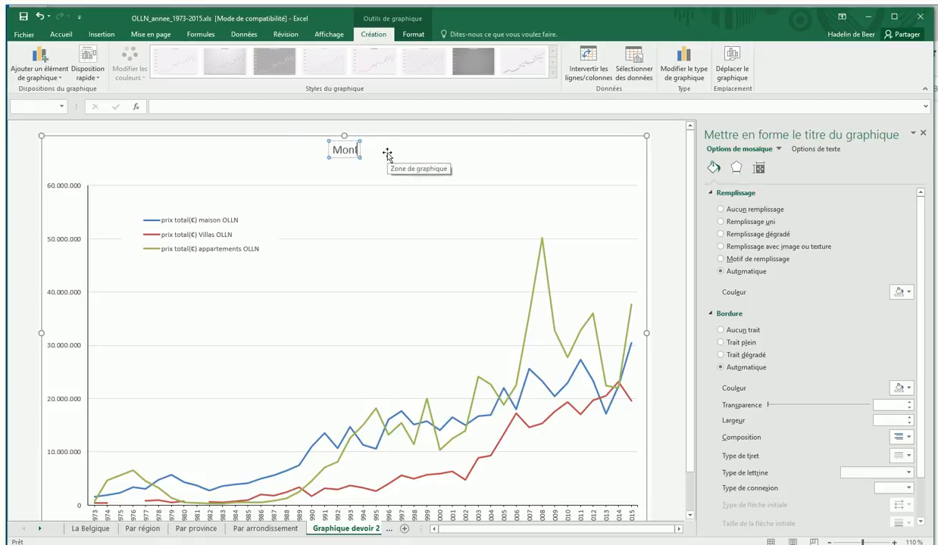
type("ant")
type(" dé")
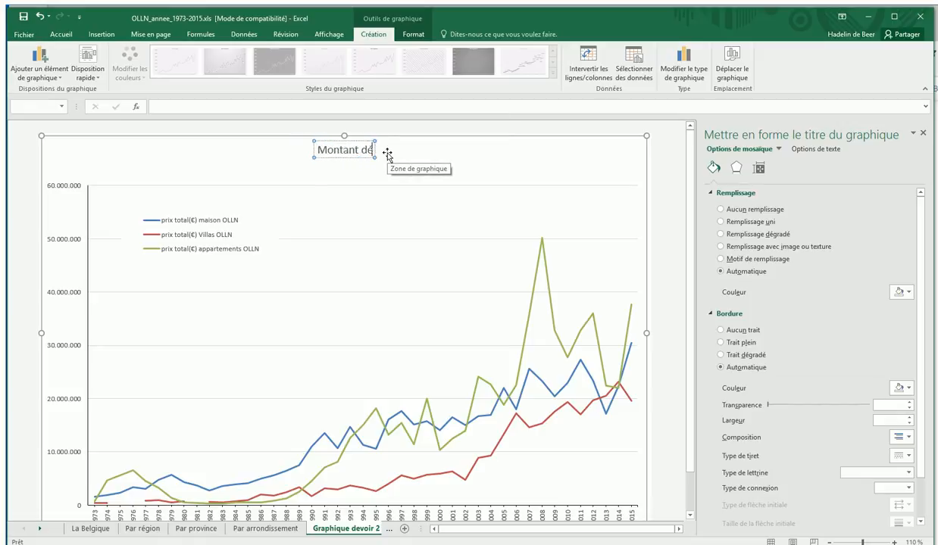
type("pensé po")
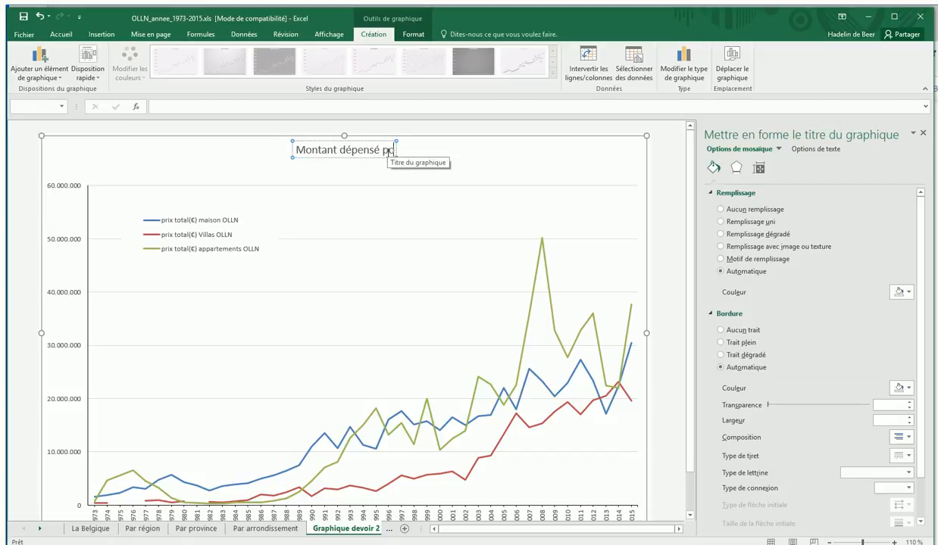
type("ur l'acha")
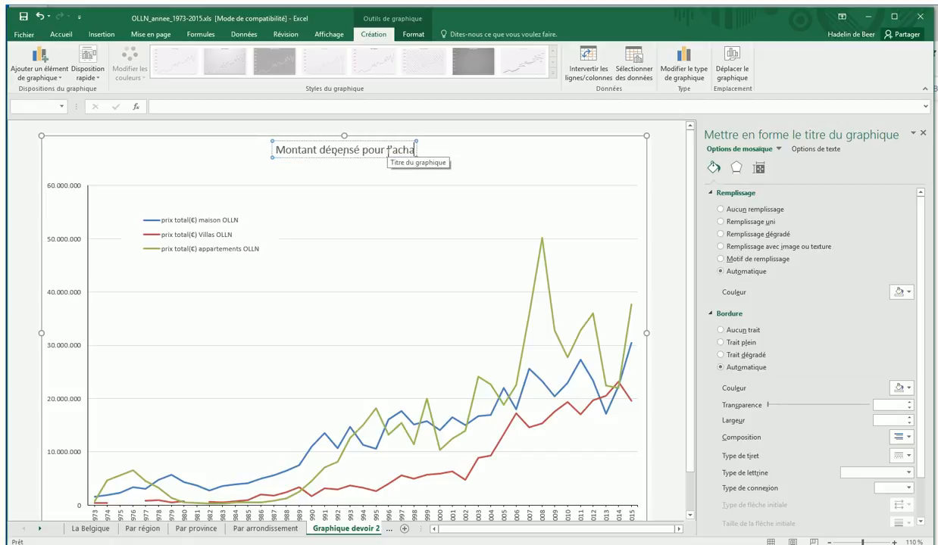
type("t de bi")
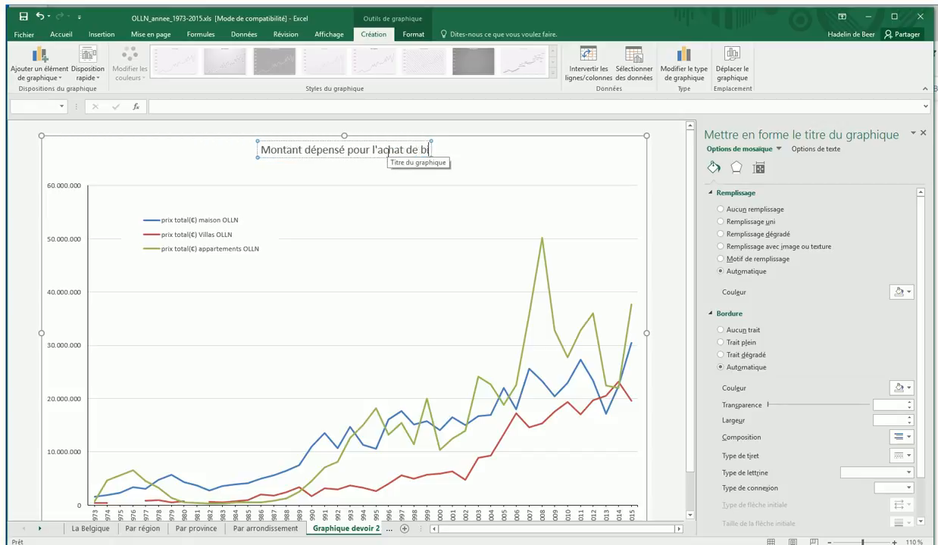
type("ens à O")
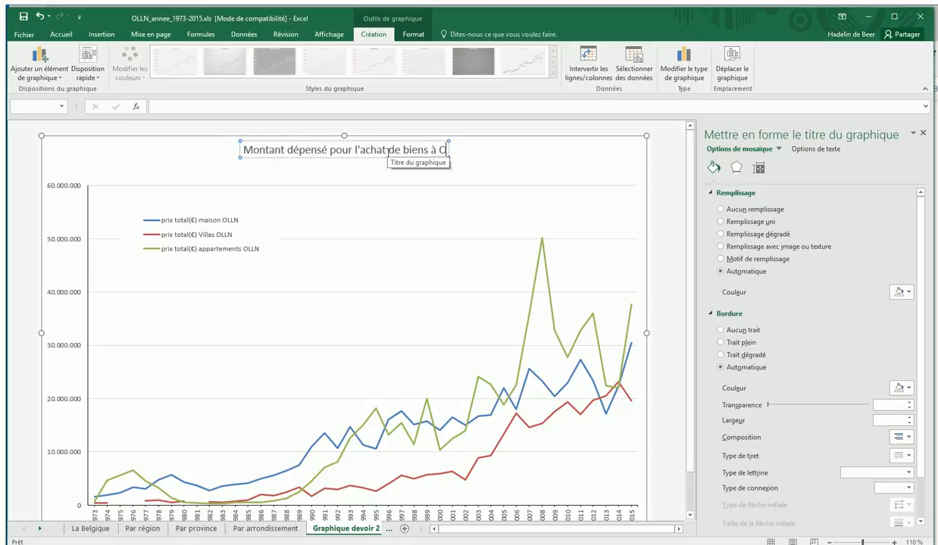
type("ttignies-LLN")
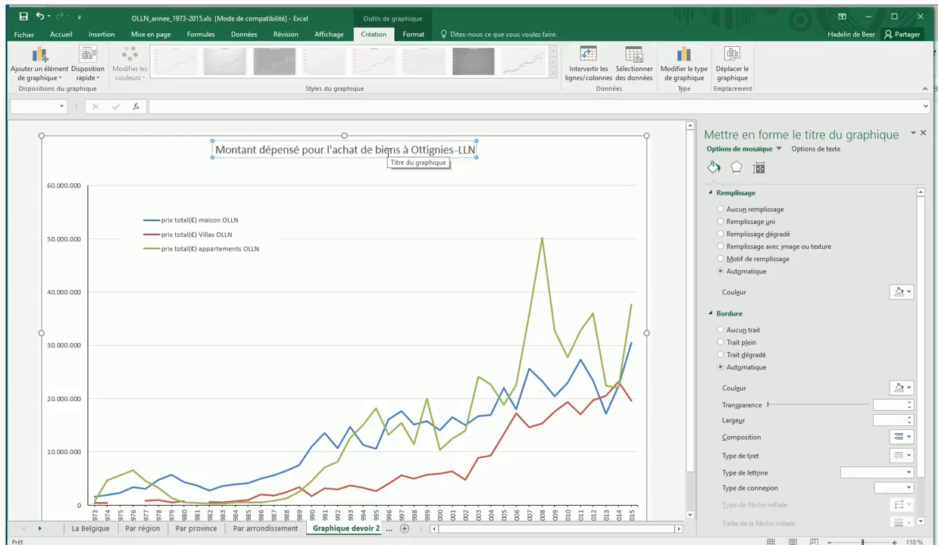
left_click(372, 222)
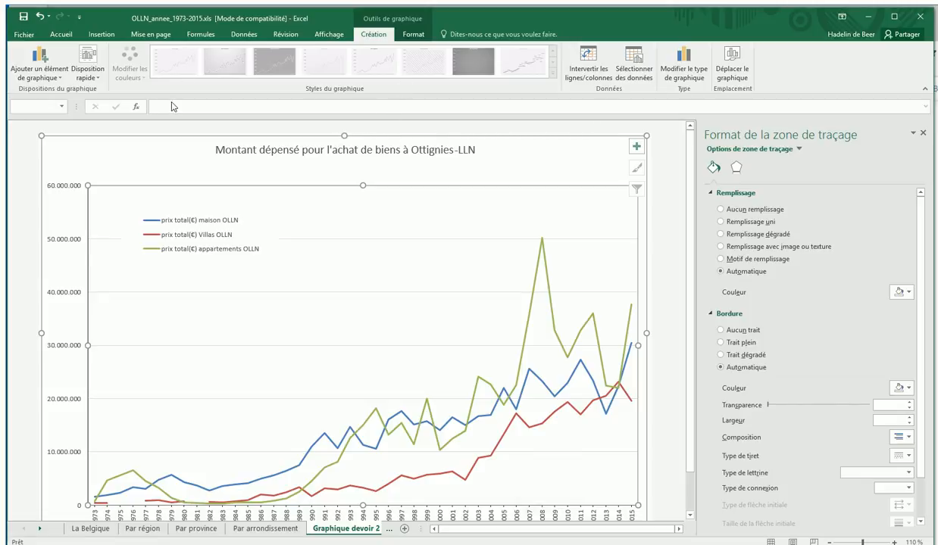
left_click(420, 39)
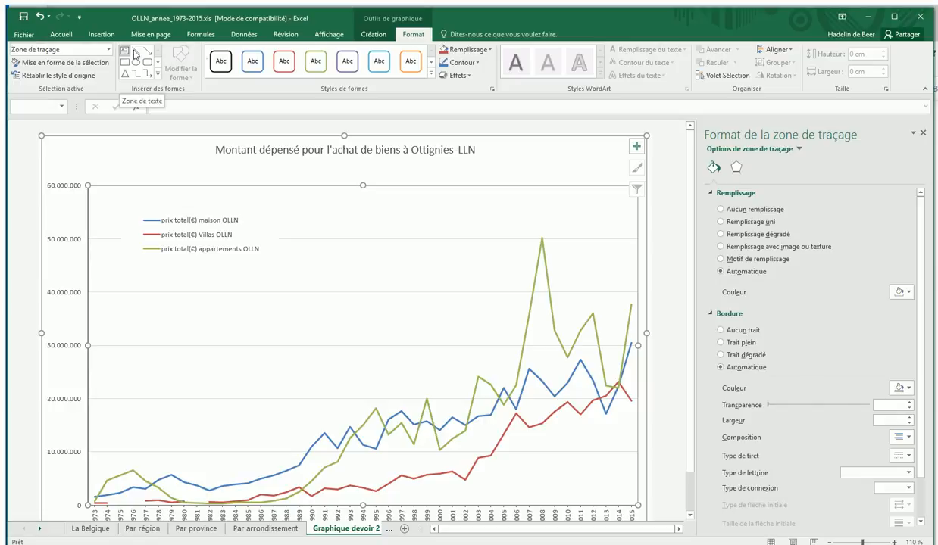
left_click(371, 36)
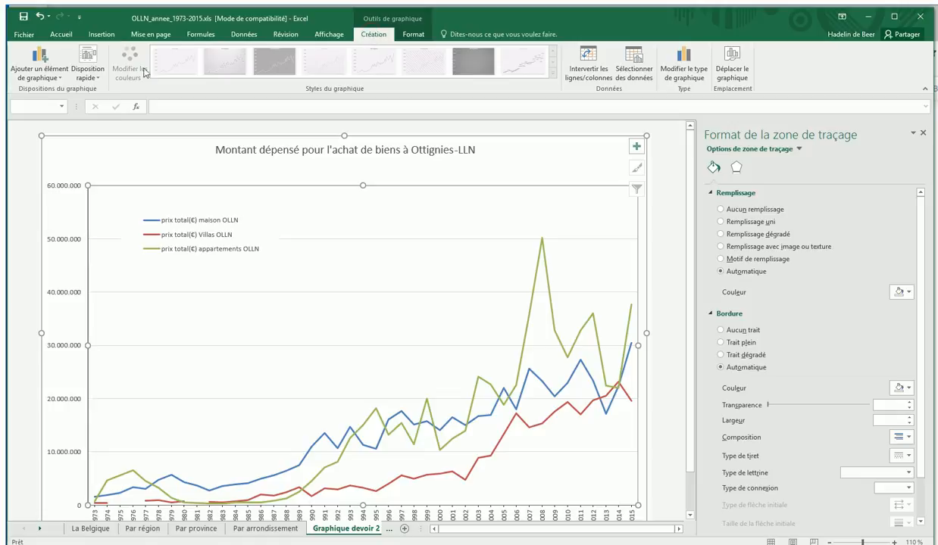
left_click(49, 78)
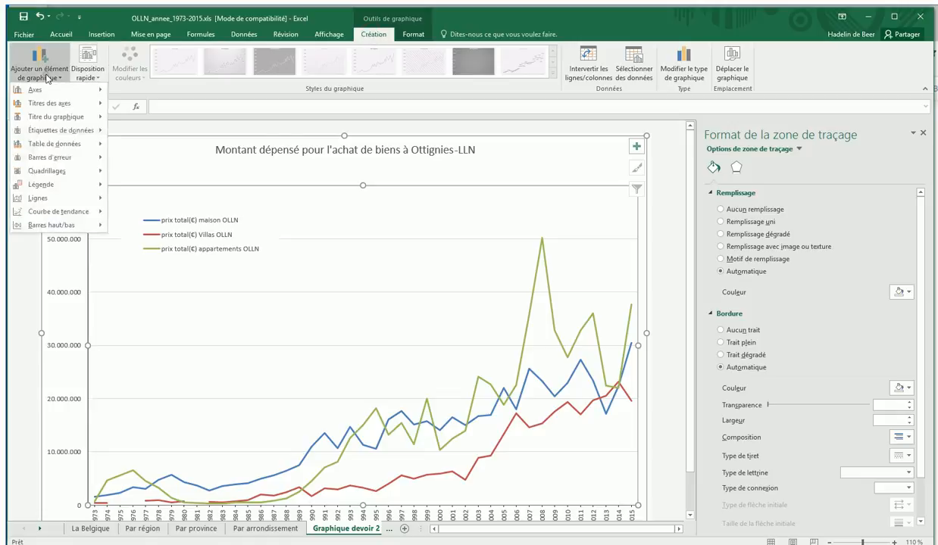
left_click(48, 78)
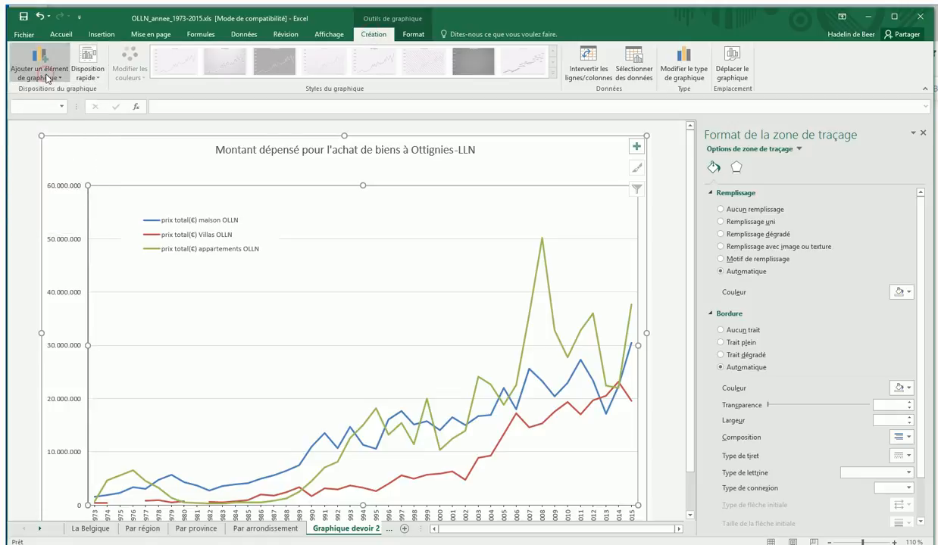
Insert the picture go-home-5.png from the Bureau folder into the chart.
left_click(99, 35)
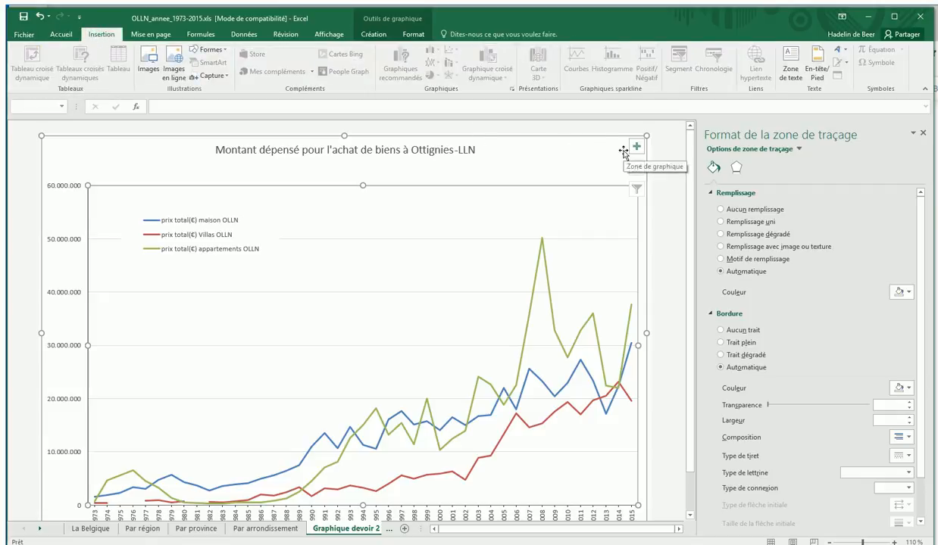
left_click(149, 61)
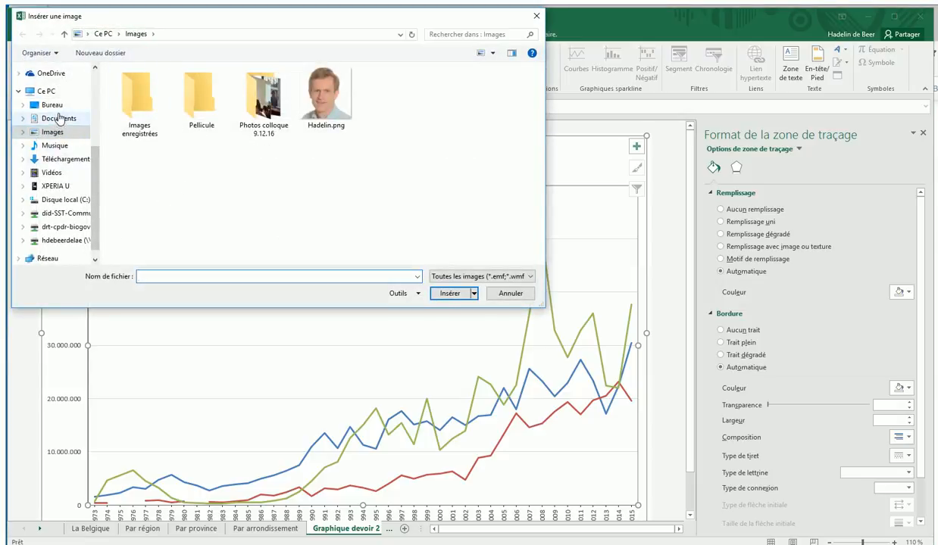
left_click(57, 108)
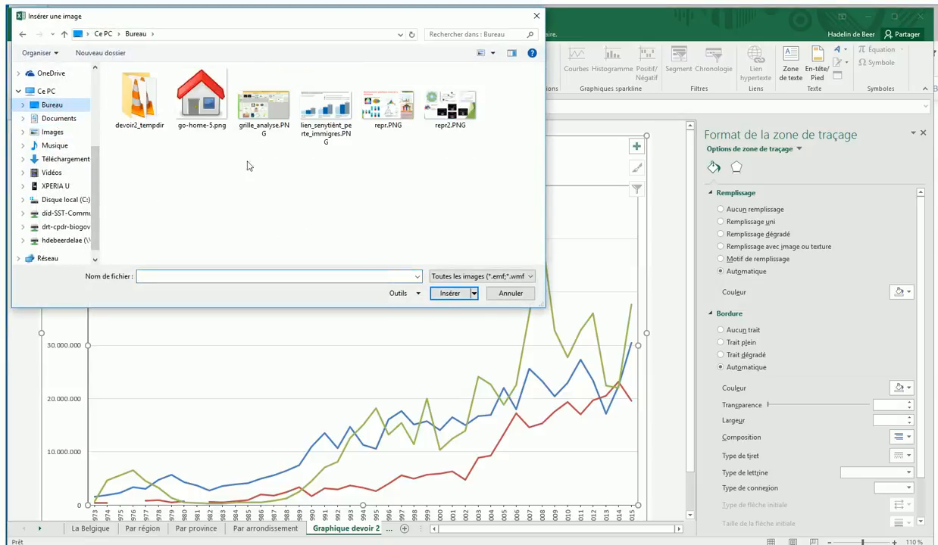
left_click(196, 104)
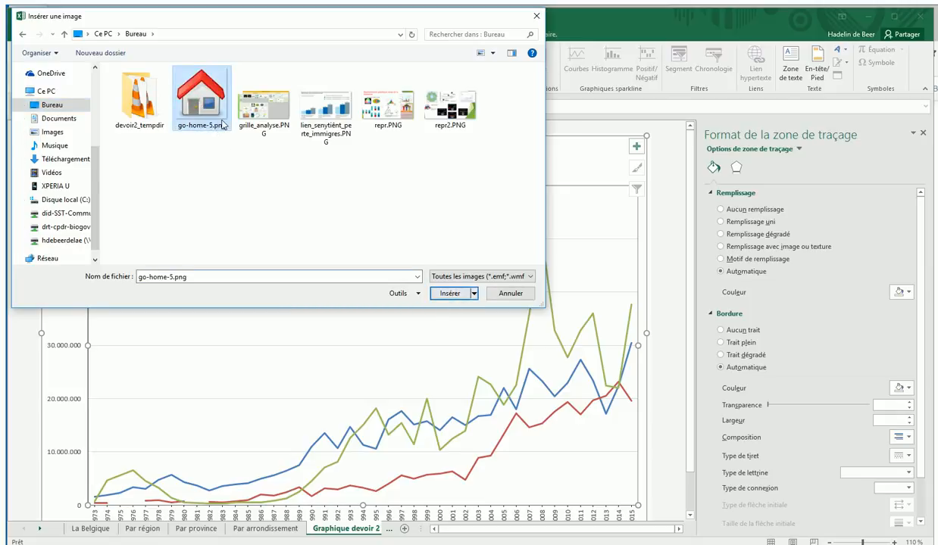
left_click(450, 293)
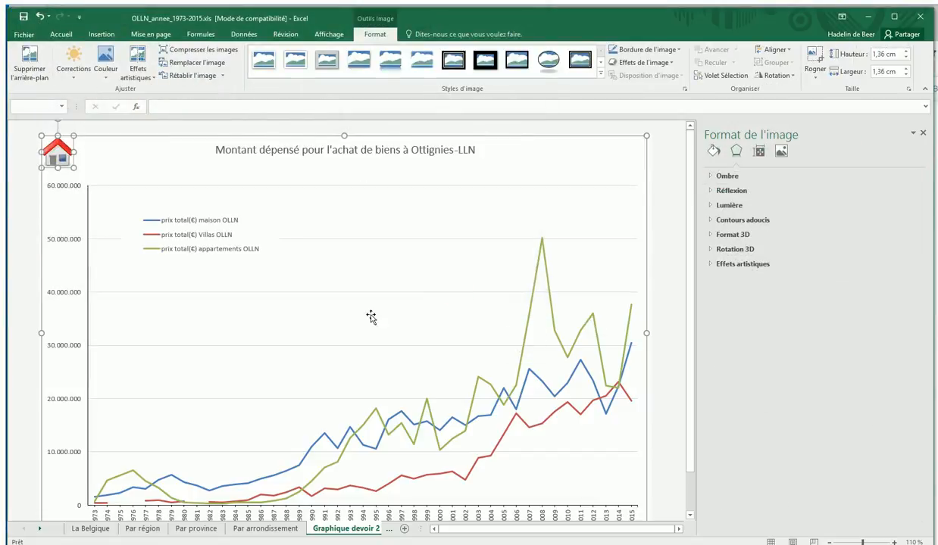
Narrow the plot area on its right side and place the house picture in the freed margin beside the line ends.
left_click_drag(67, 142, 623, 281)
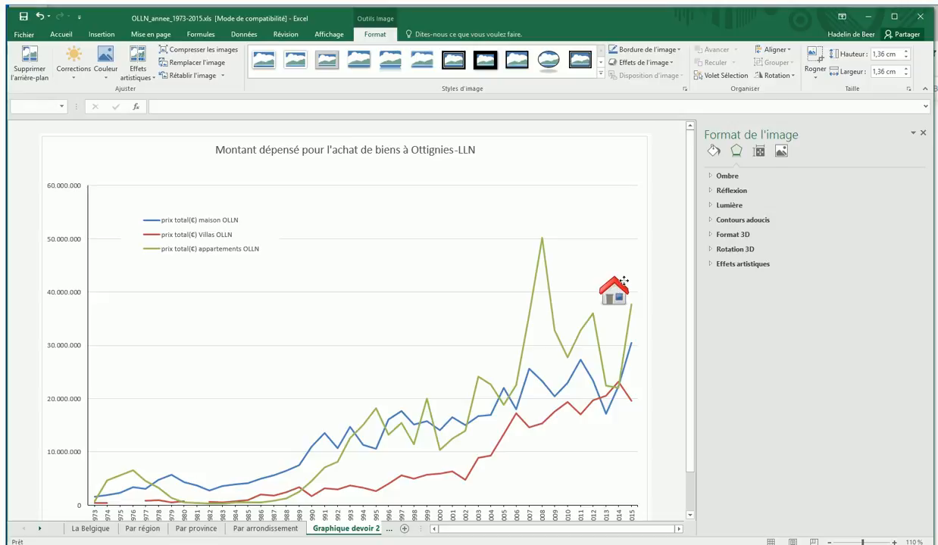
left_click_drag(623, 281, 628, 416)
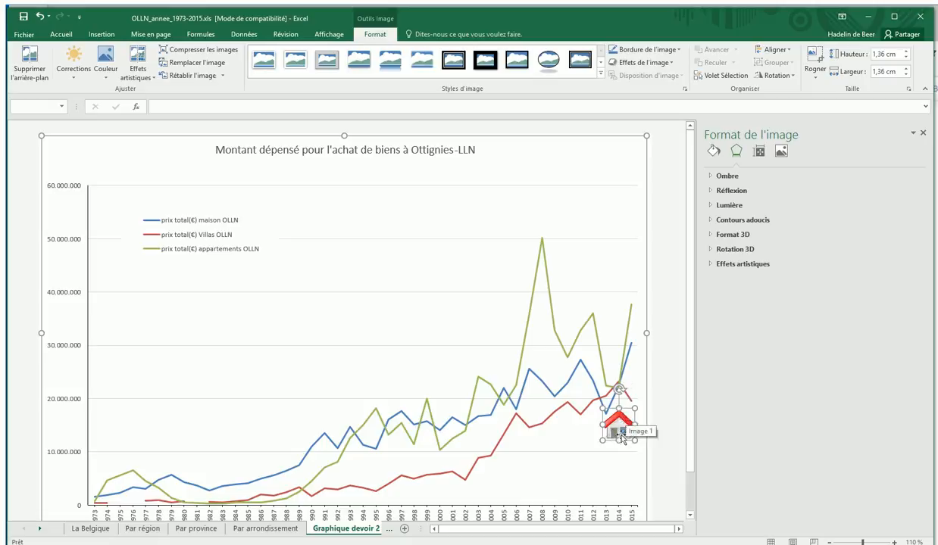
left_click(451, 321)
left_click_drag(639, 346, 575, 345)
left_click_drag(618, 432, 599, 346)
left_click(410, 334)
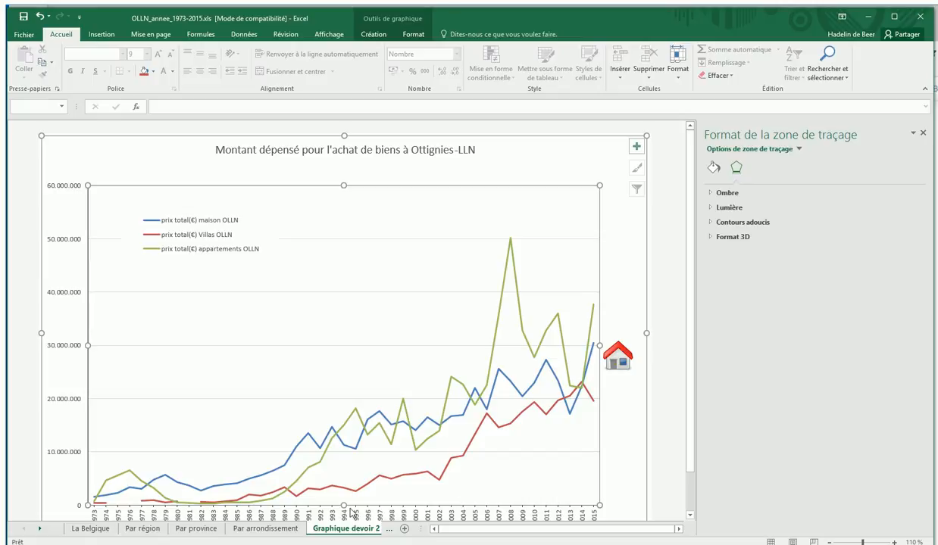
left_click(412, 34)
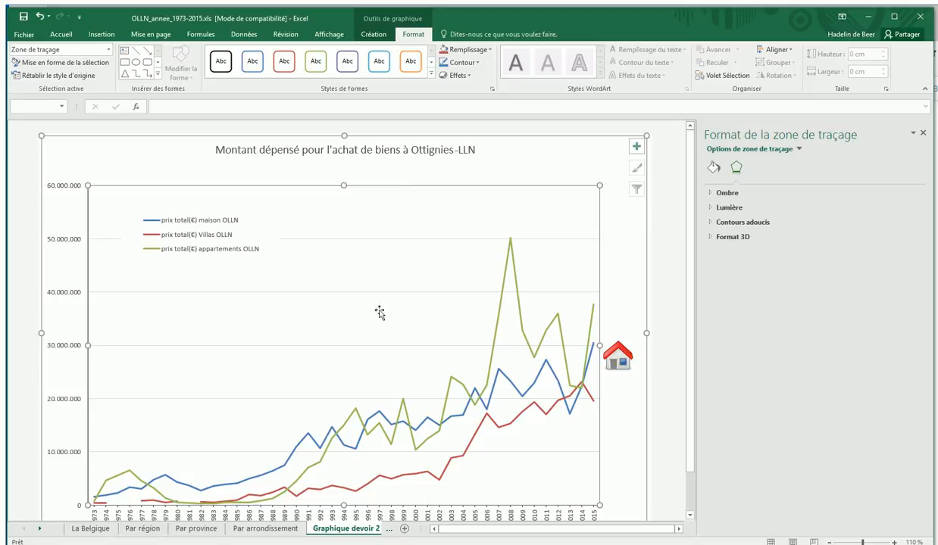
Draw a text box in the empty plot area beneath the legend on the "Graphique devoir 2" sheet.
left_click(271, 532)
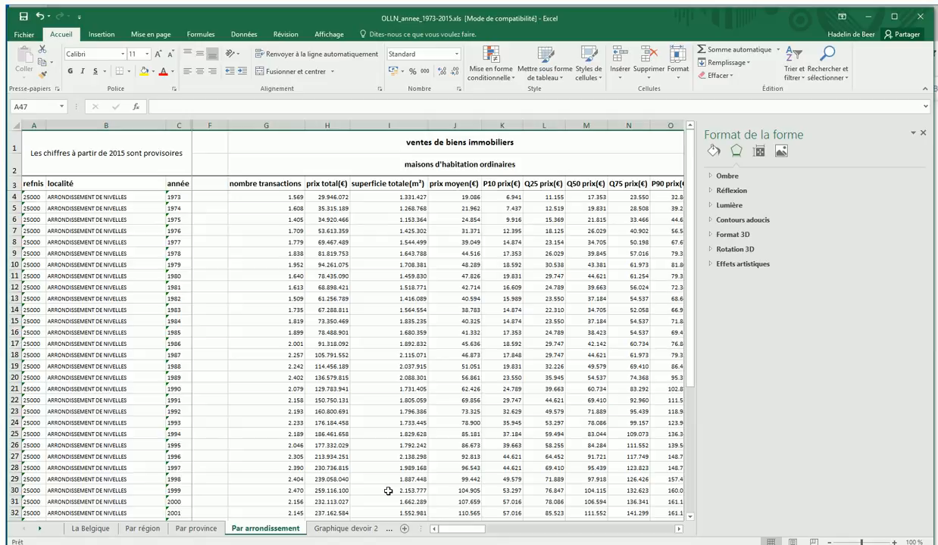
left_click(354, 529)
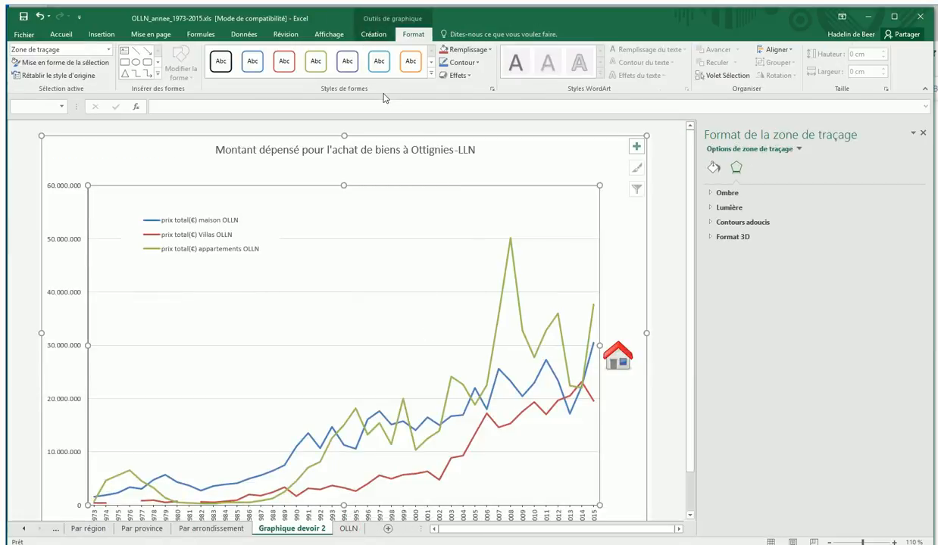
left_click(124, 54)
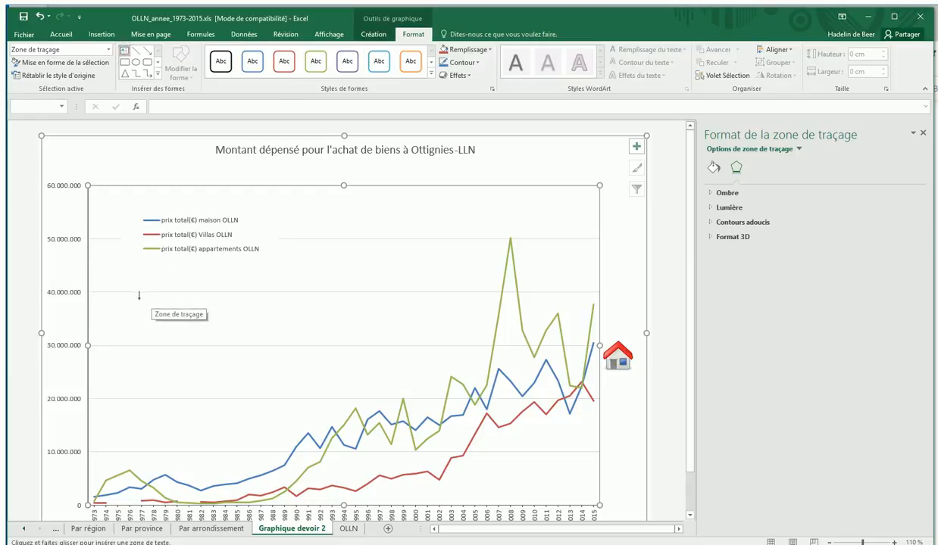
left_click_drag(138, 298, 281, 363)
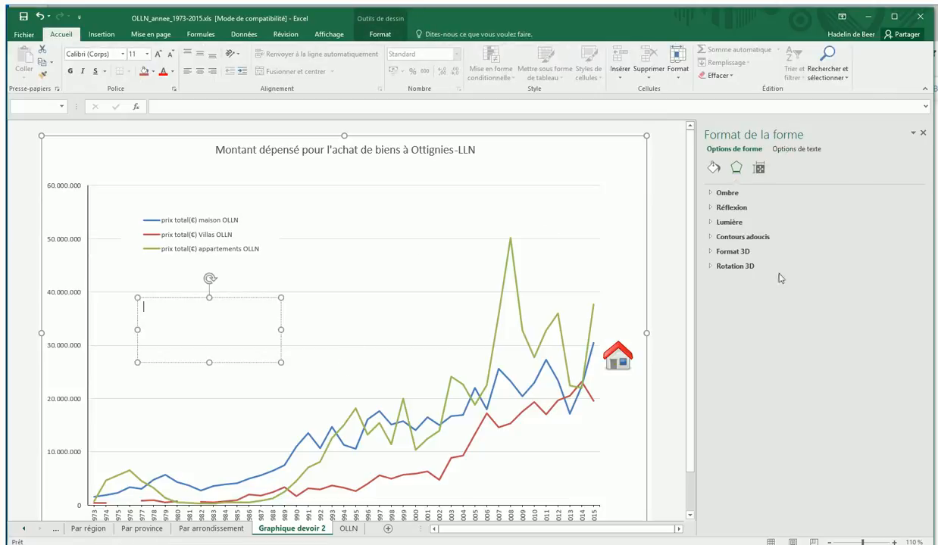
Give the text box a solid green fill and enter the comment "Il y aplus de ventes d'appartements à partir de 2005".
left_click(713, 168)
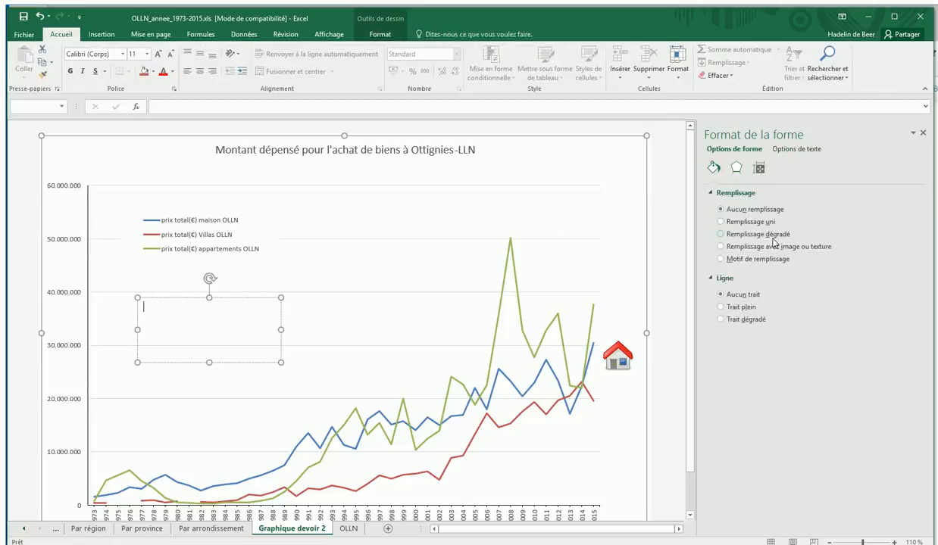
left_click(722, 223)
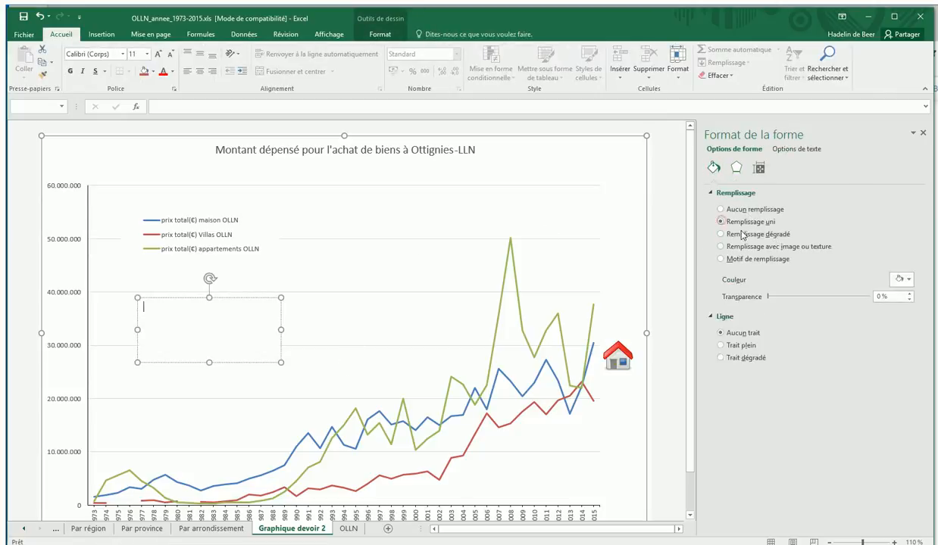
left_click(903, 280)
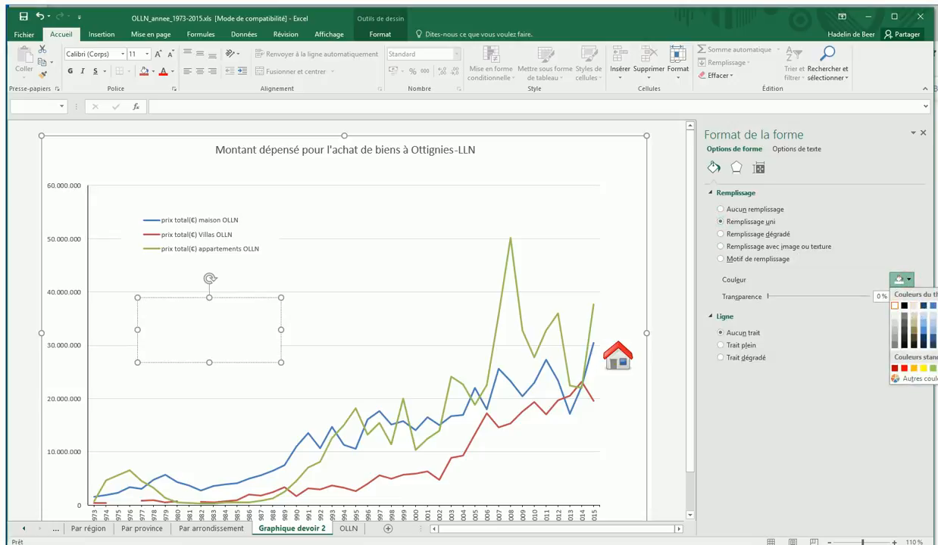
left_click(937, 306)
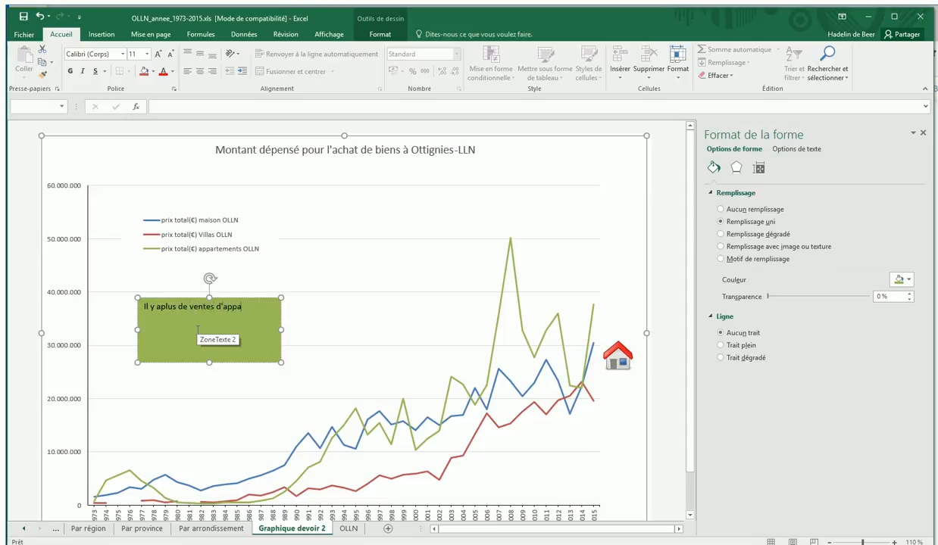
type("ts à partir de 2005")
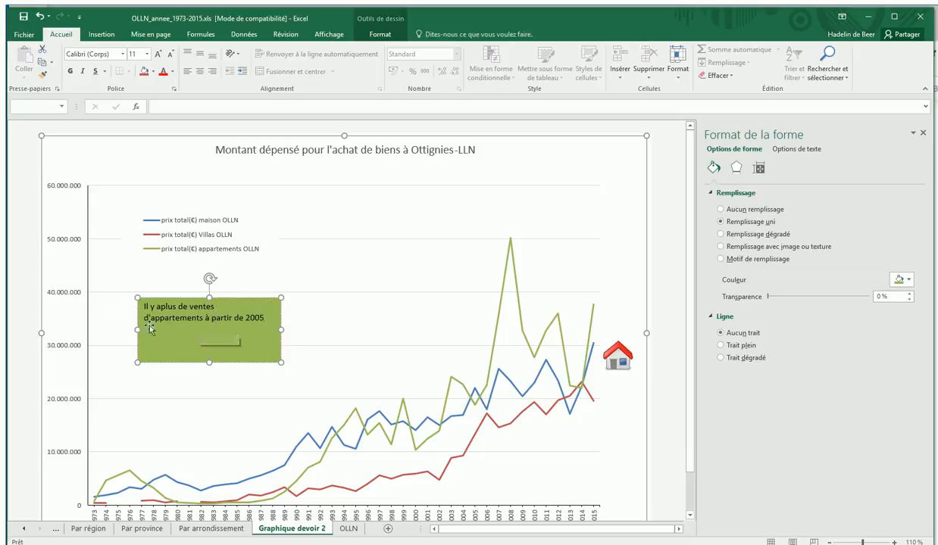
left_click(237, 401)
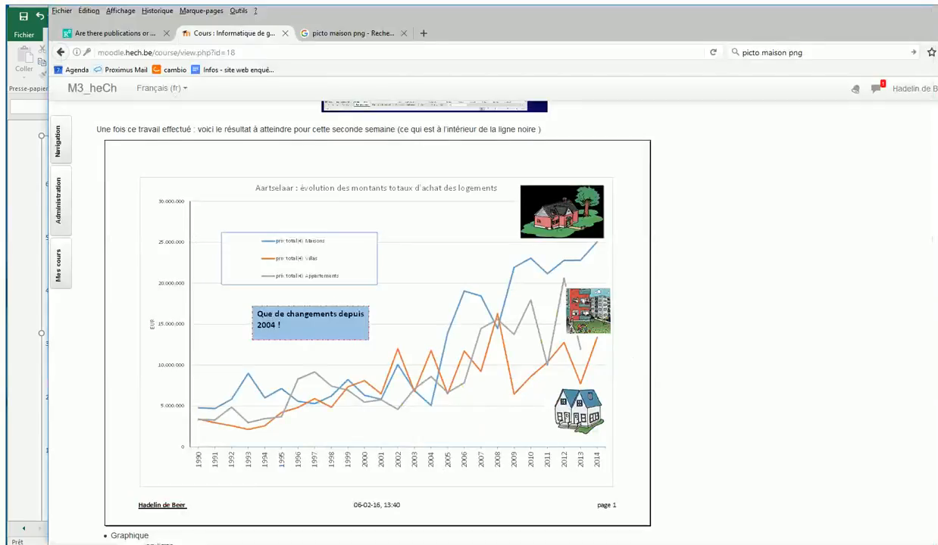
Check the model chart on the Moodle course page in the browser, and give the Excel chart's legend a solid blue border.
left_click(128, 520)
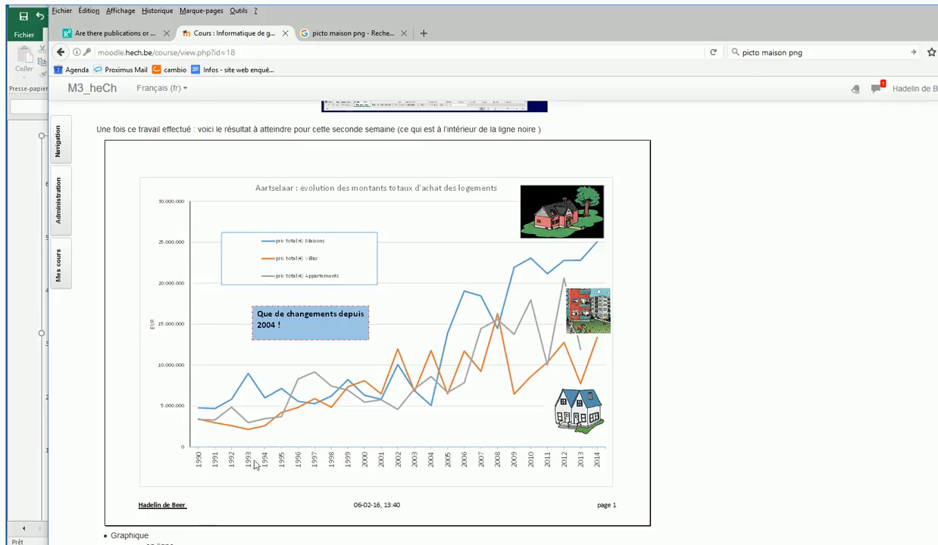
left_click(551, 544)
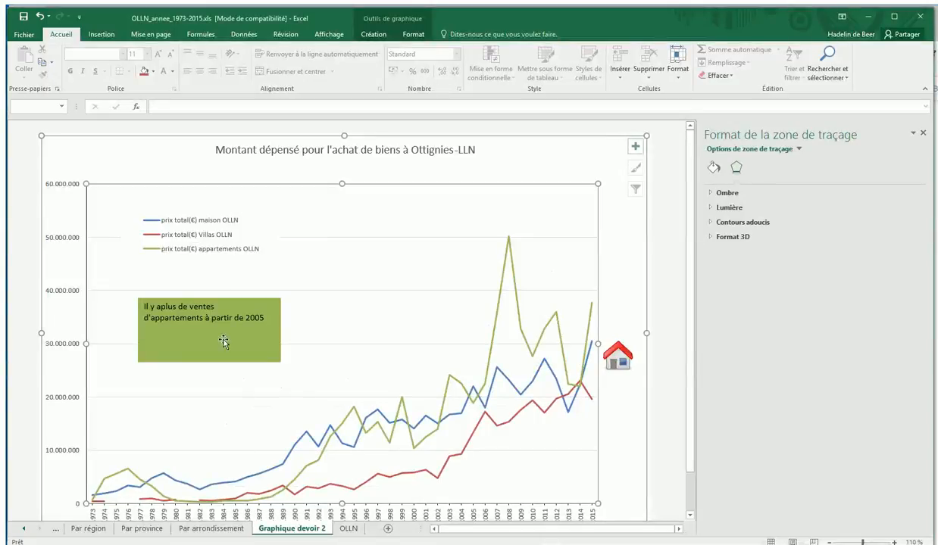
left_click(200, 241)
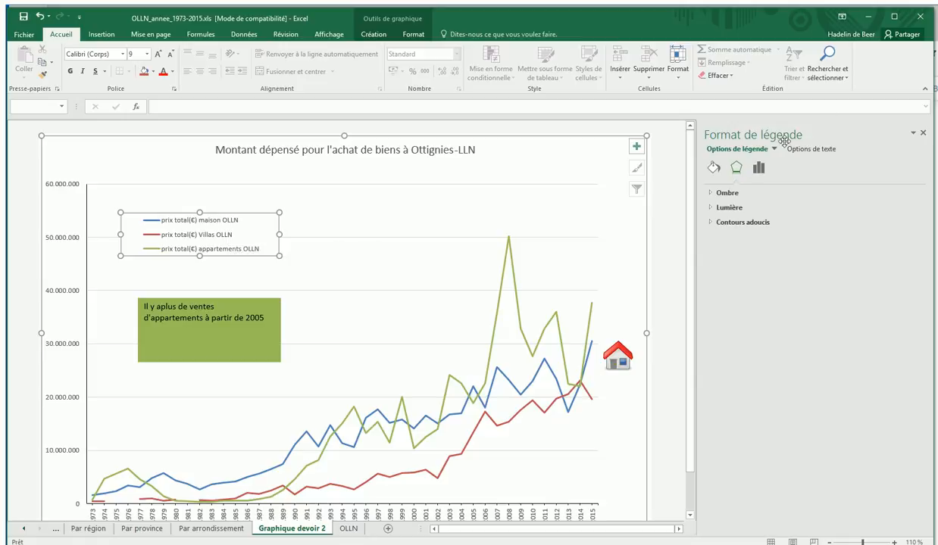
left_click(713, 168)
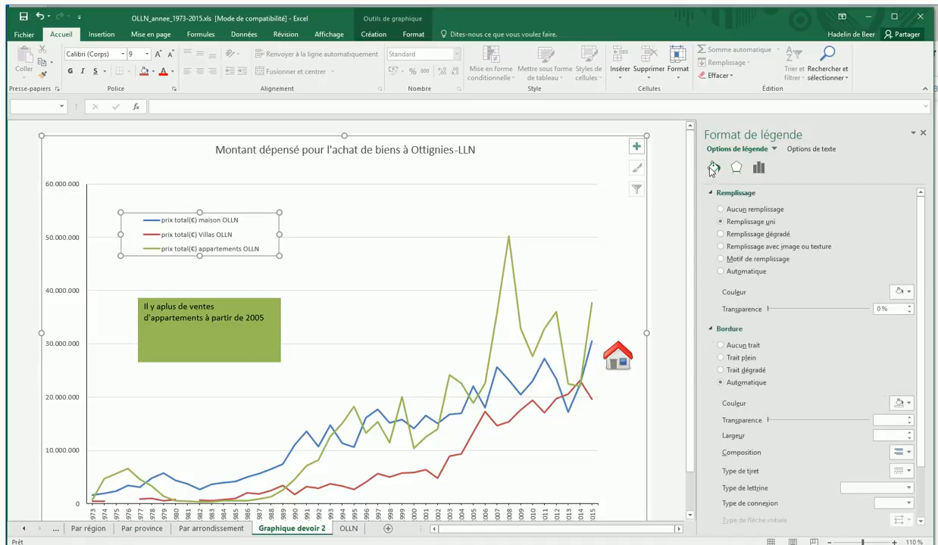
left_click(721, 358)
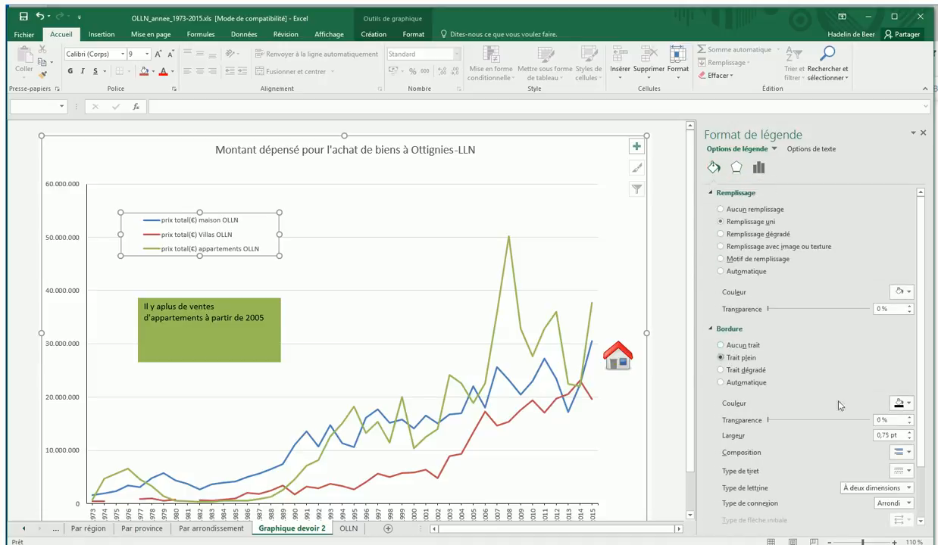
left_click(905, 403)
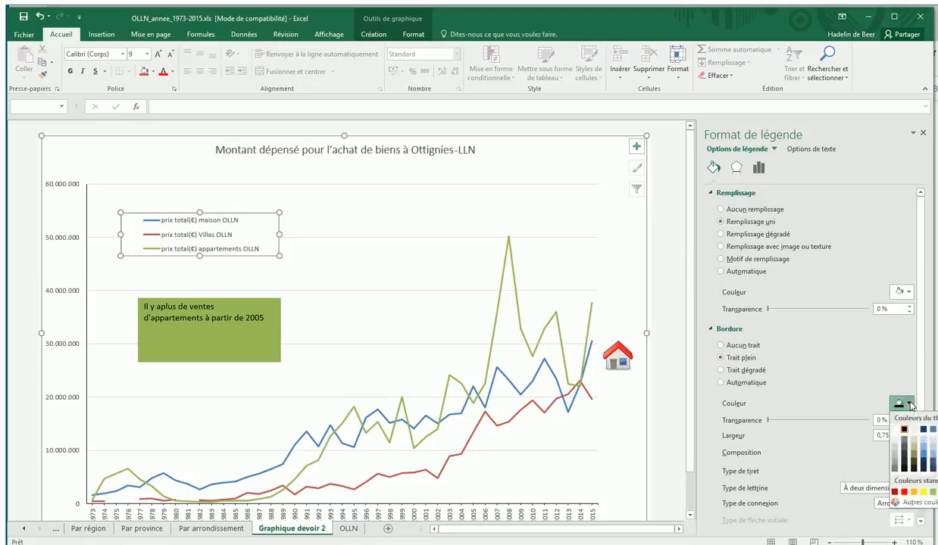
left_click(922, 428)
left_click(321, 326)
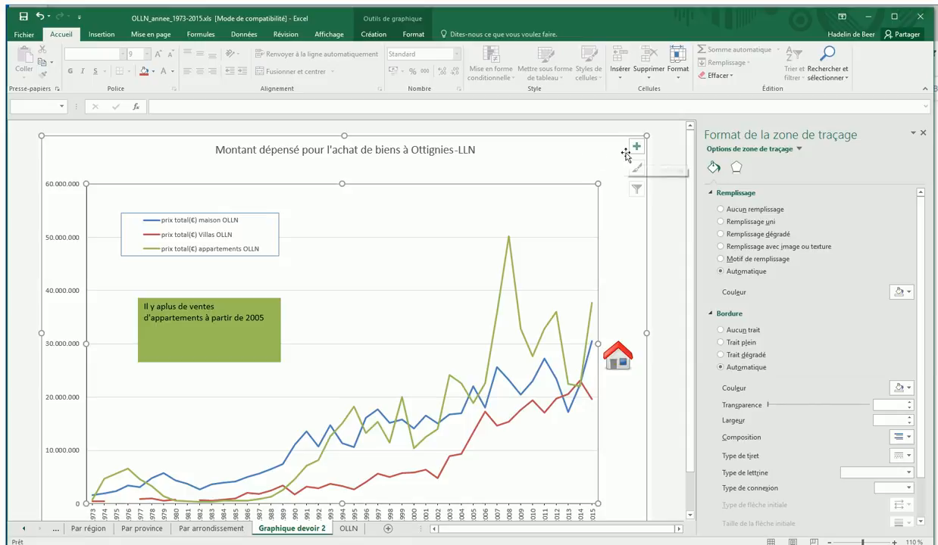
Add a title to the chart's primary vertical axis.
left_click(374, 34)
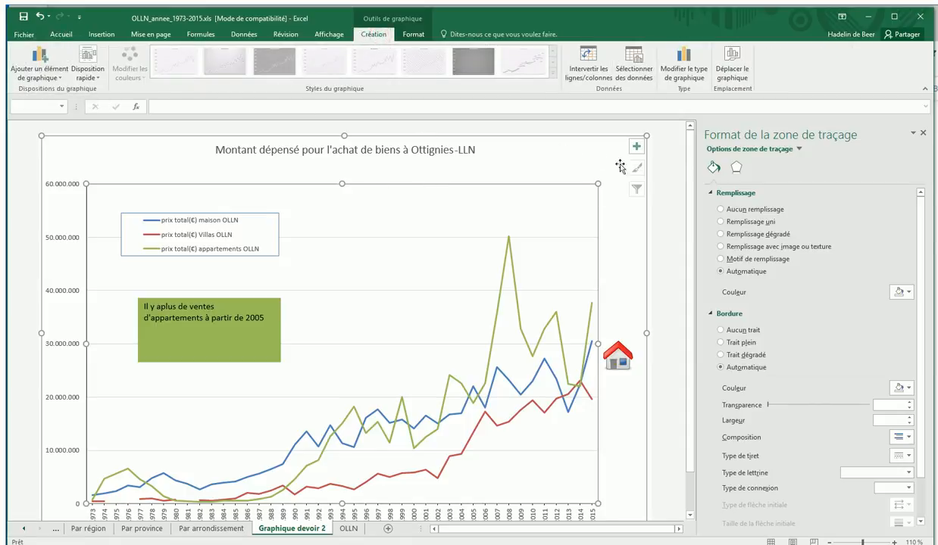
left_click(637, 146)
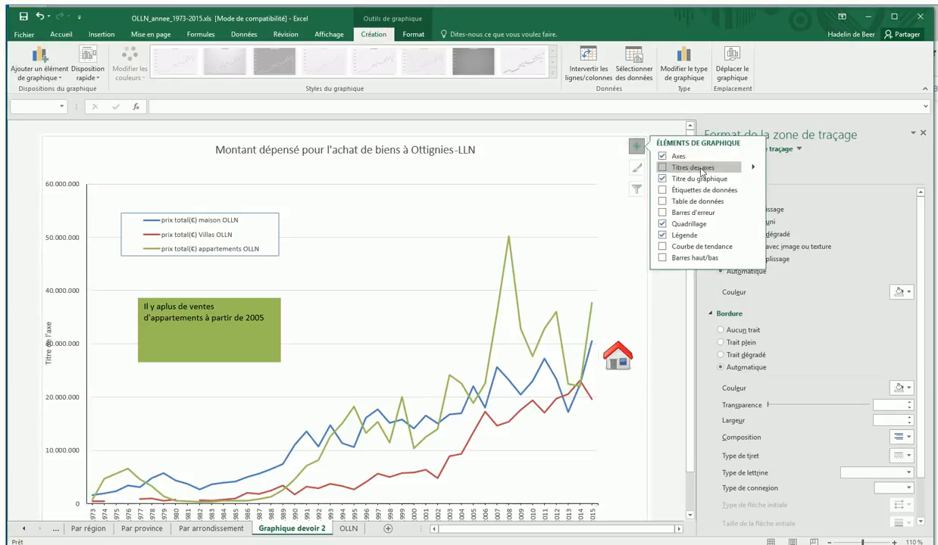
left_click(754, 168)
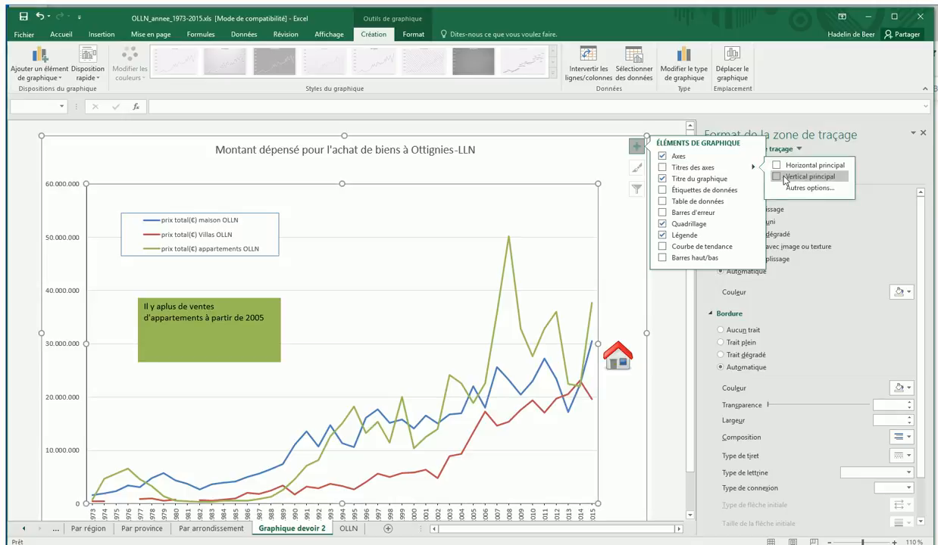
left_click(785, 177)
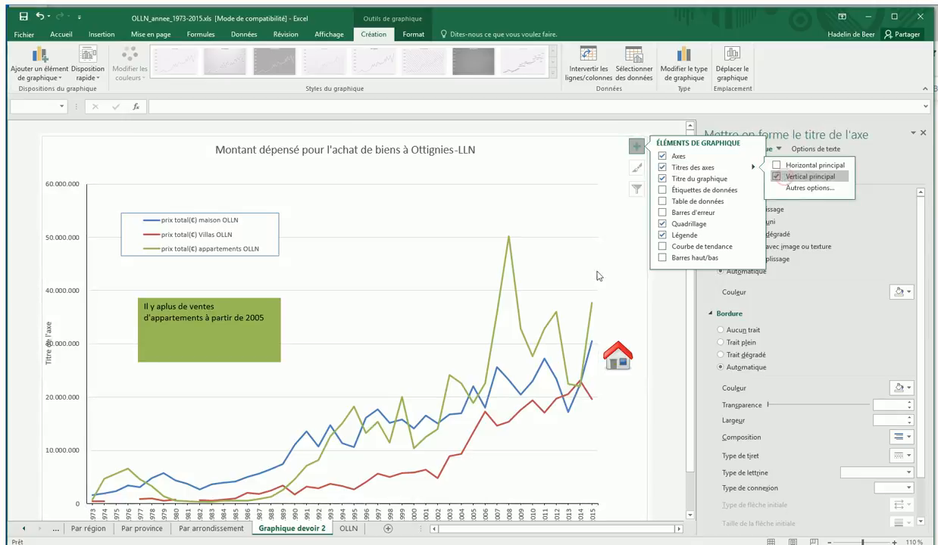
Replace the placeholder text of the vertical axis title with "EUR".
left_click(48, 362)
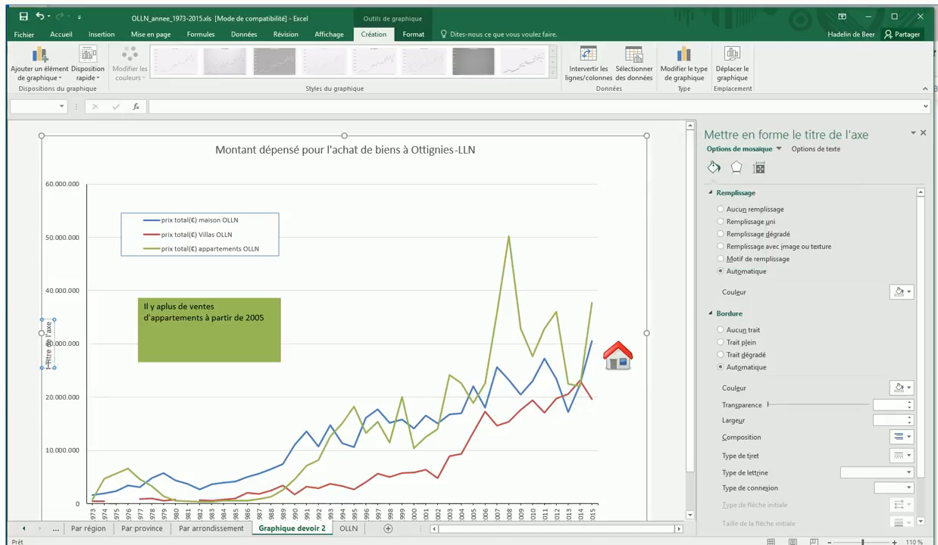
key("Delete")
key("Delete")
key("Delete")
key("Delete")
key("Delete")
key("Delete")
key("Delete")
key("Delete")
key("Delete")
key("Delete")
key("Delete")
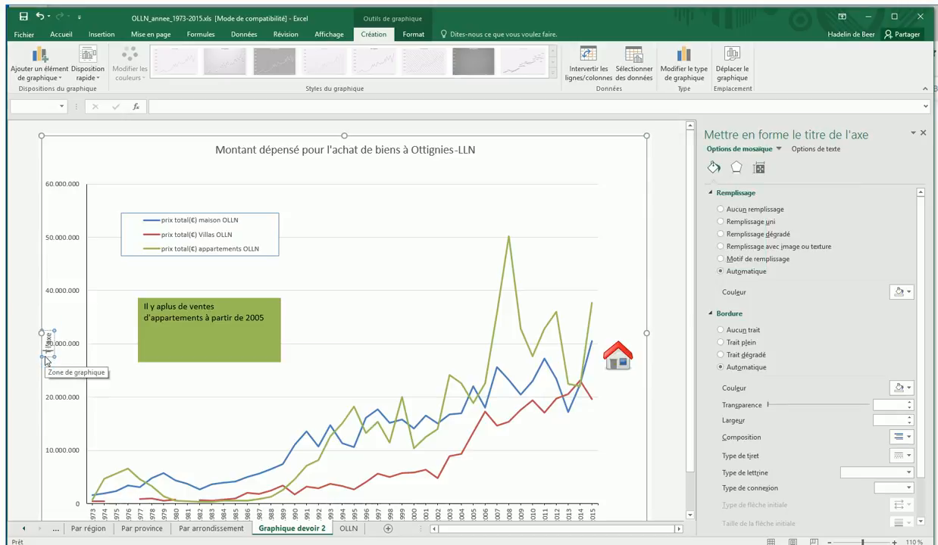
key("Delete")
key("Delete")
key("BackSpace")
type("EUR")
Narrow the plot area from its left side to clear space between the axis title and the value labels.
left_click(112, 375)
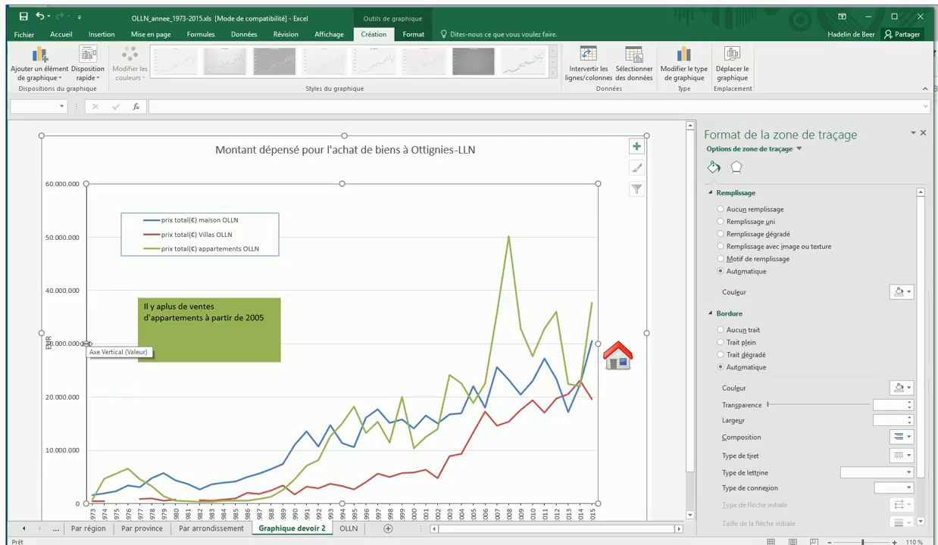
left_click_drag(86, 344, 99, 344)
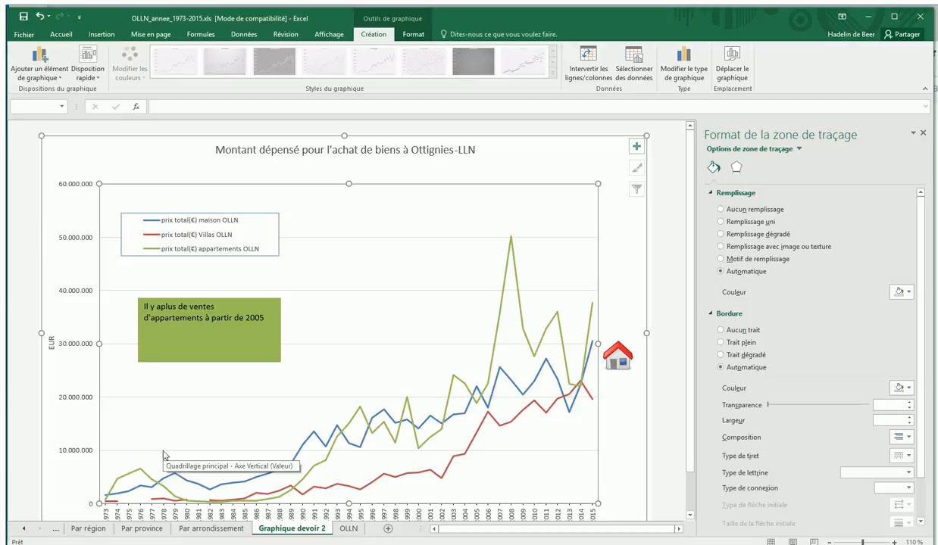
mouse_move(689, 453)
left_mouse_down()
mouse_move(692, 482)
mouse_move(693, 442)
left_mouse_up()
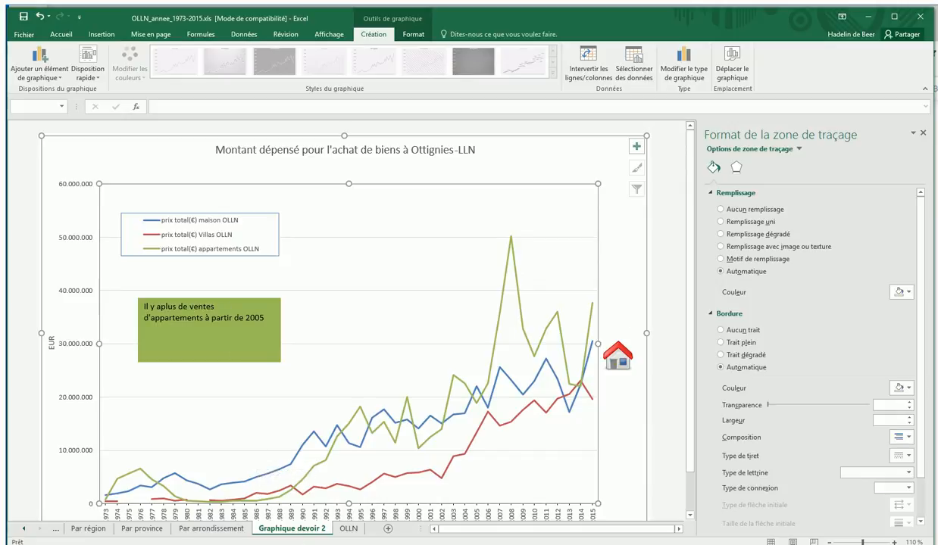
Check the model chart's footer on the Moodle page in the browser, and enter the author's full name in the left section of Excel's custom footer.
left_click(175, 544)
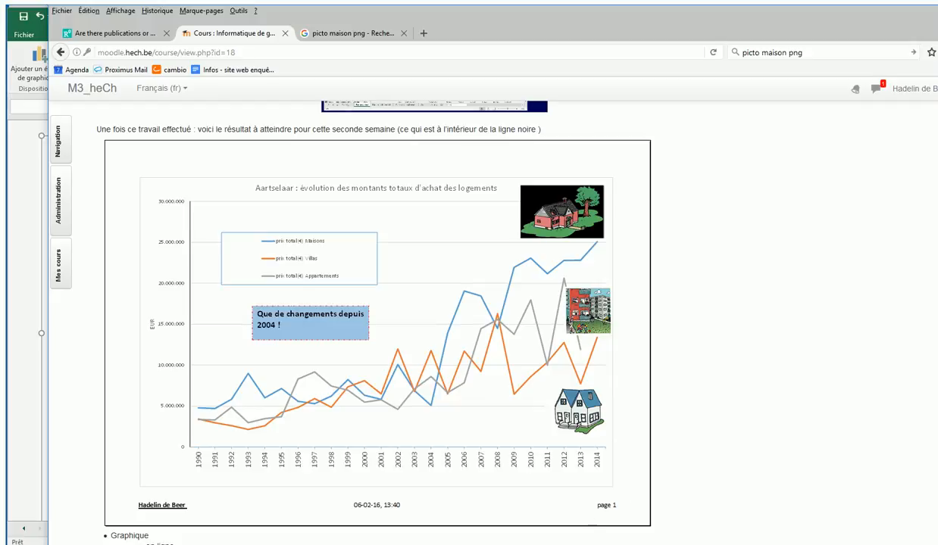
left_click(220, 544)
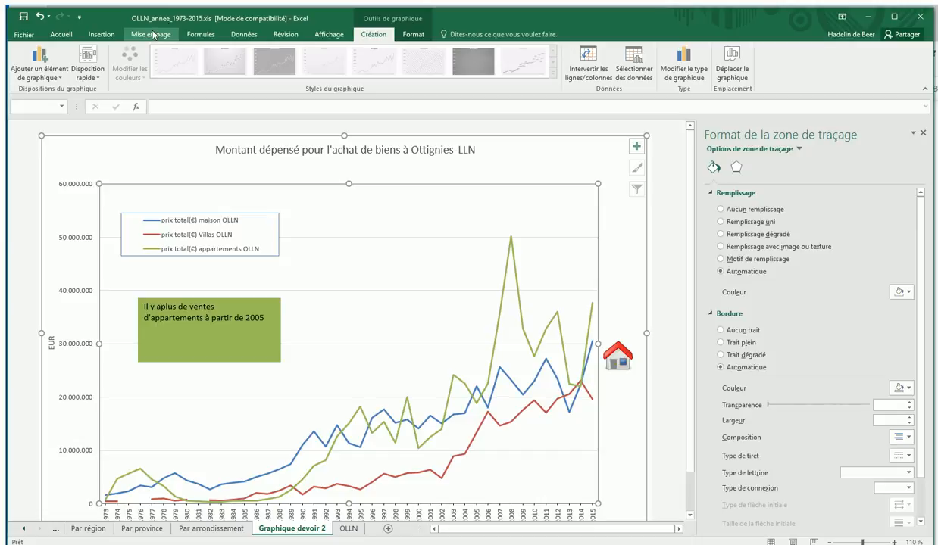
left_click(24, 35)
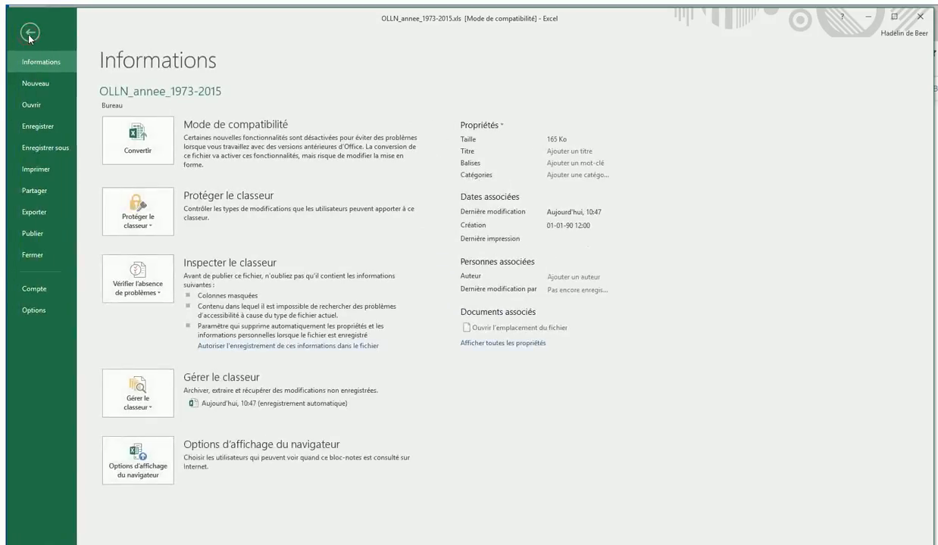
left_click(36, 174)
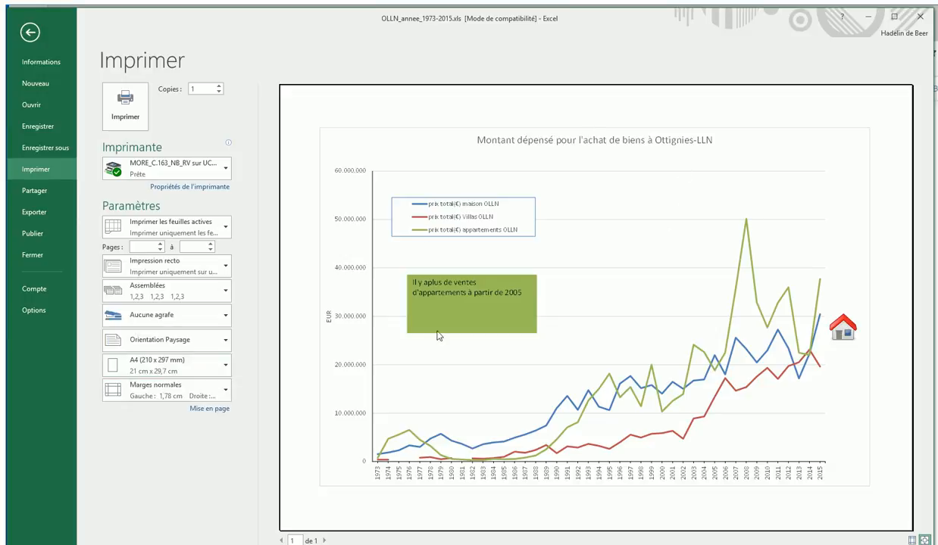
left_click(208, 410)
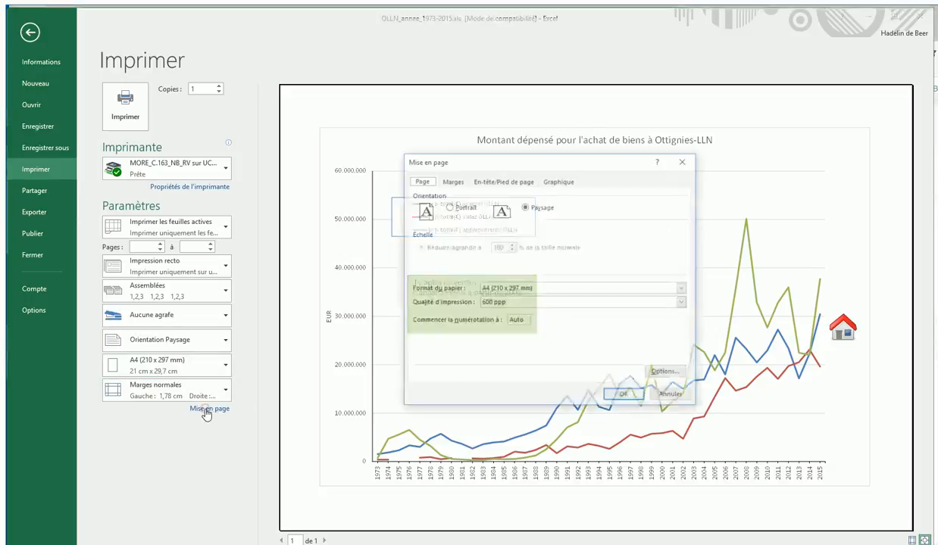
left_click(513, 184)
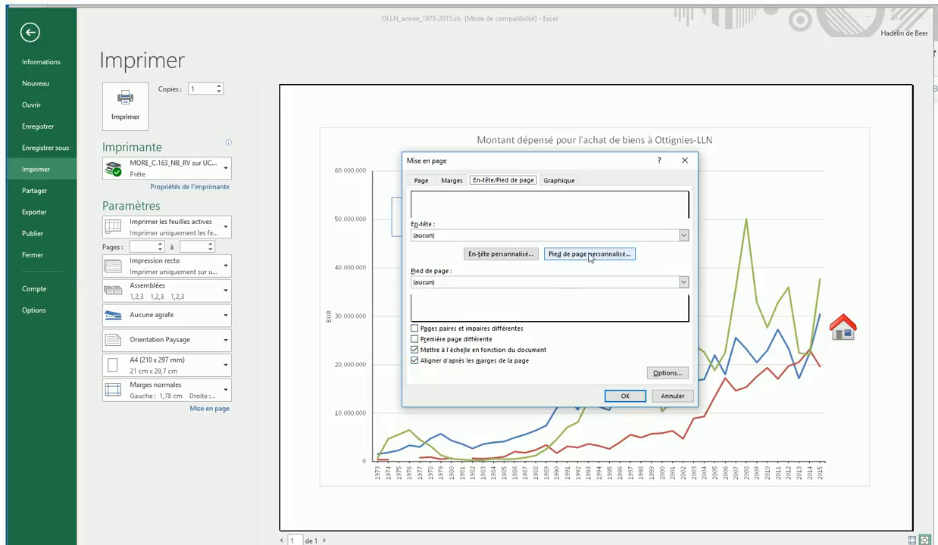
left_click(588, 255)
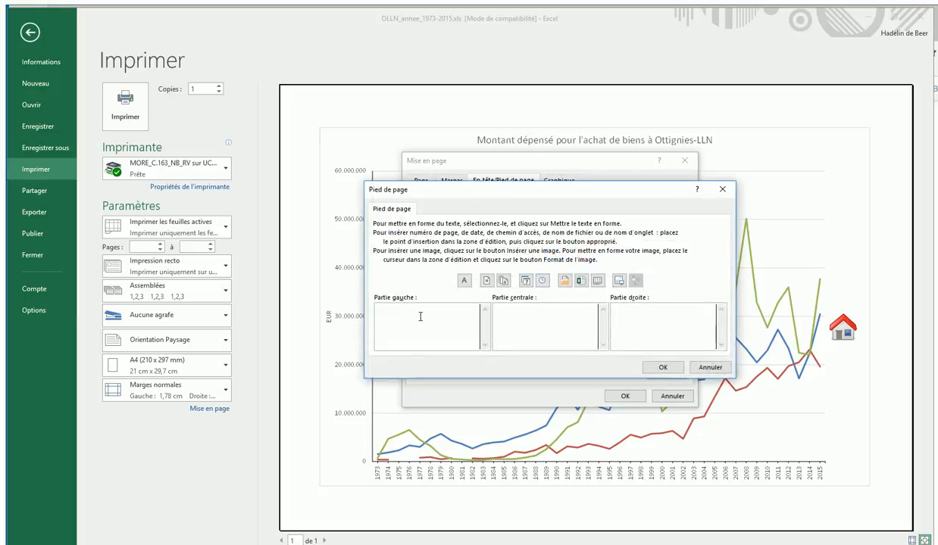
type("Hadelin de Beer")
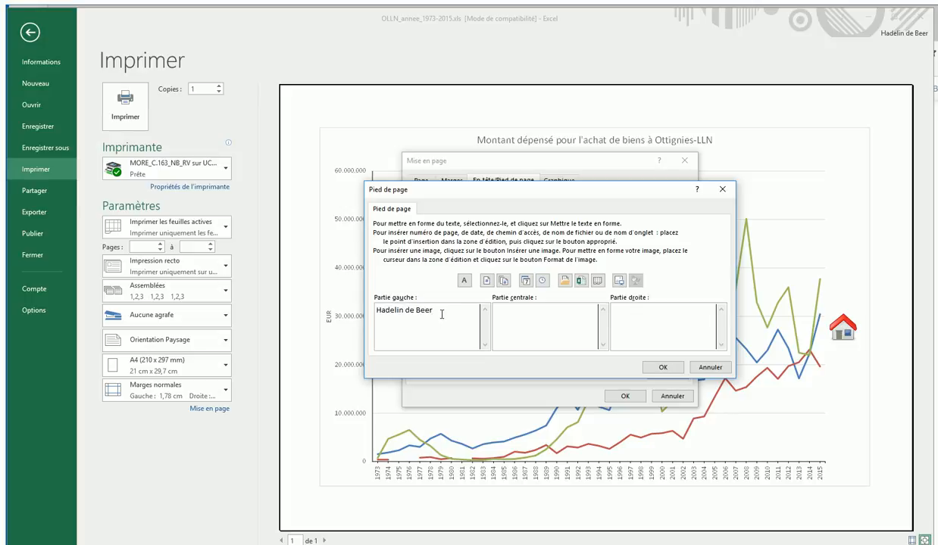
Format the name in the footer's left section as bold (Gras) with a double underline.
left_click_drag(434, 311, 374, 315)
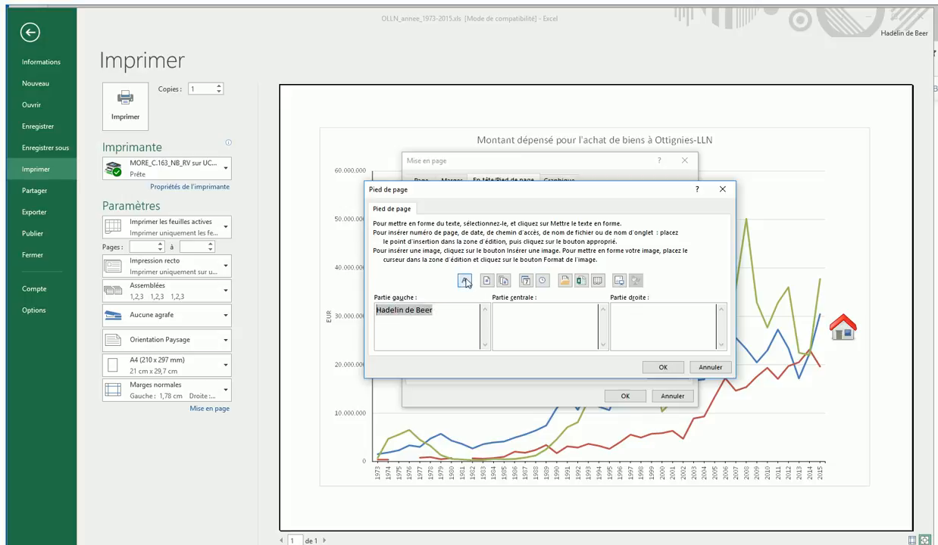
left_click(465, 281)
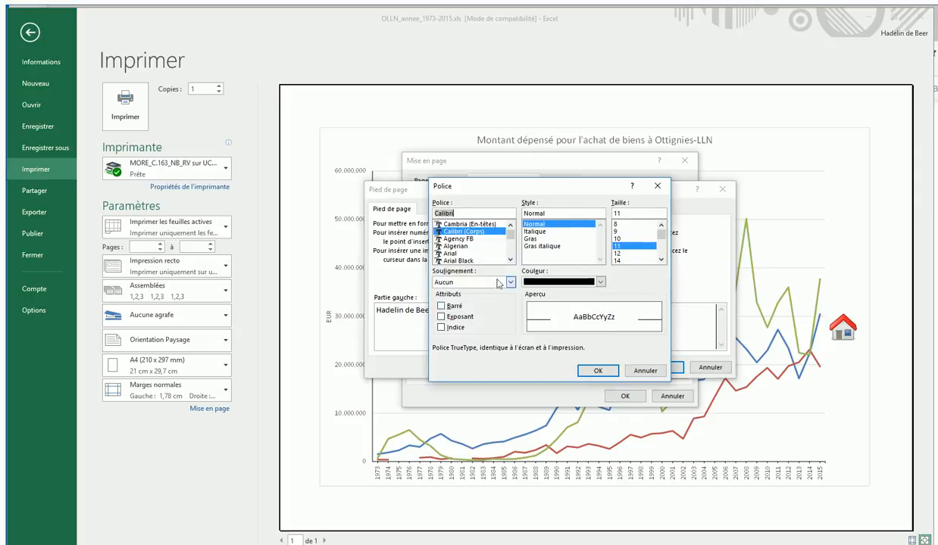
left_click(497, 280)
left_click(482, 306)
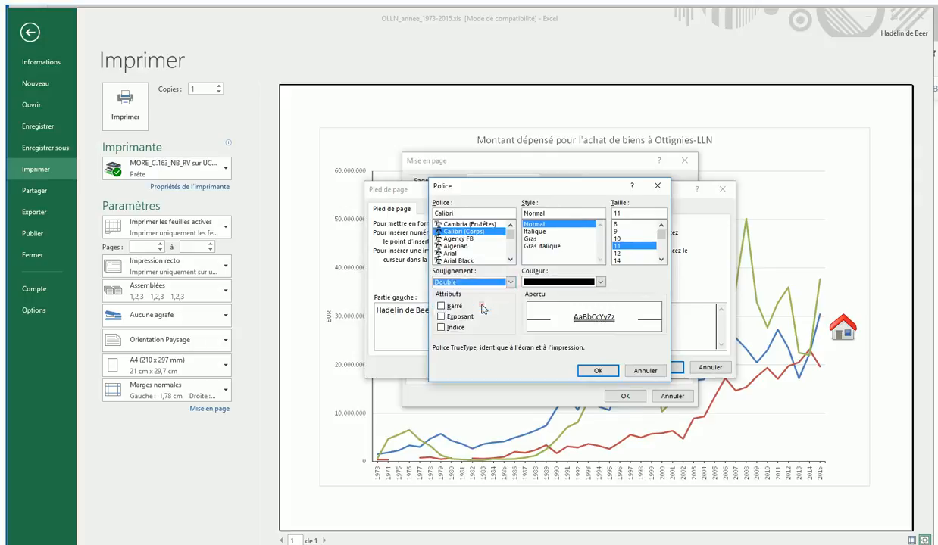
left_click(529, 238)
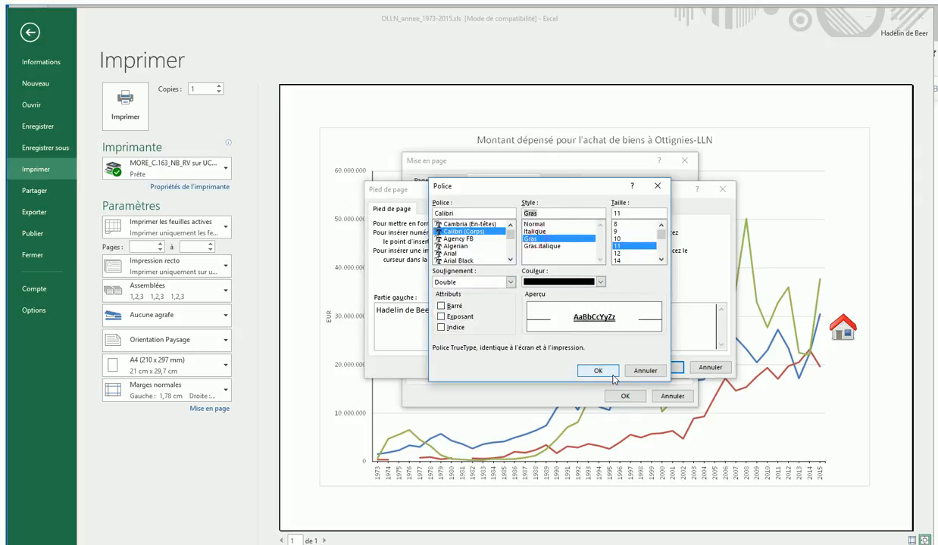
left_click(597, 371)
Fill the footer's center section with the date and time fields separated by a semicolon: "&[Date] ; &[Heure]".
left_click(526, 314)
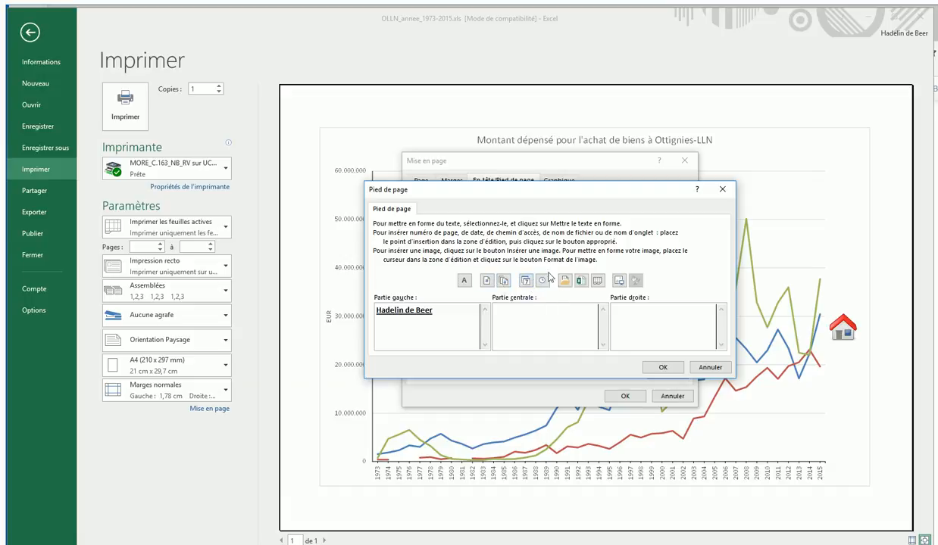
left_click(525, 282)
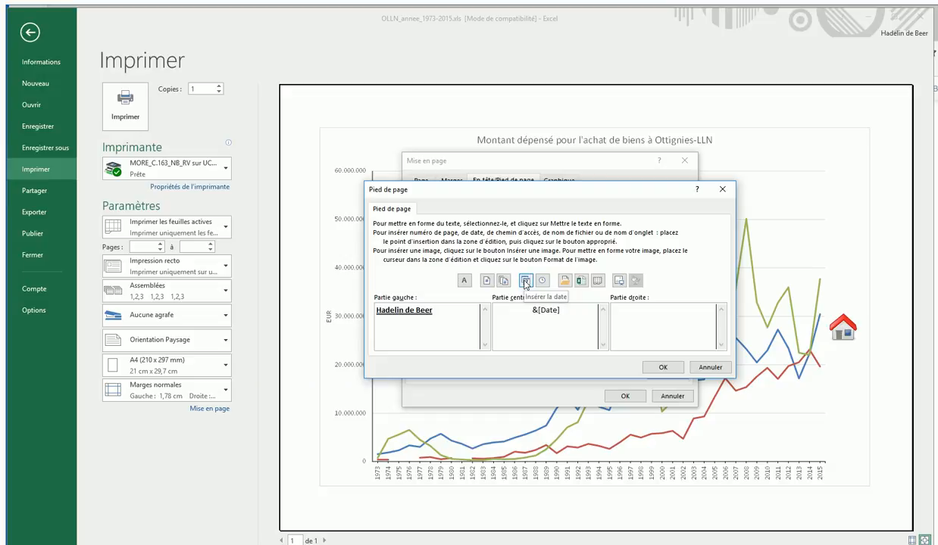
type(";")
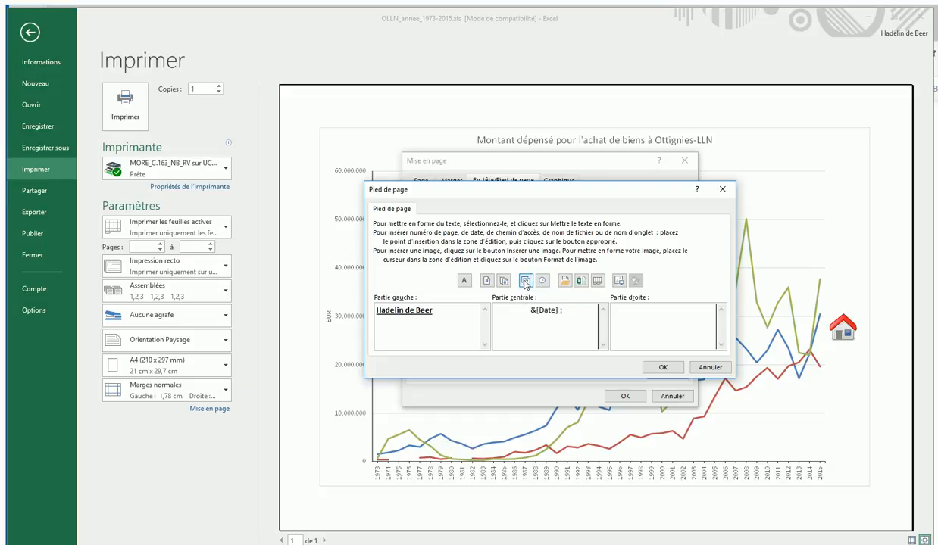
left_click(542, 281)
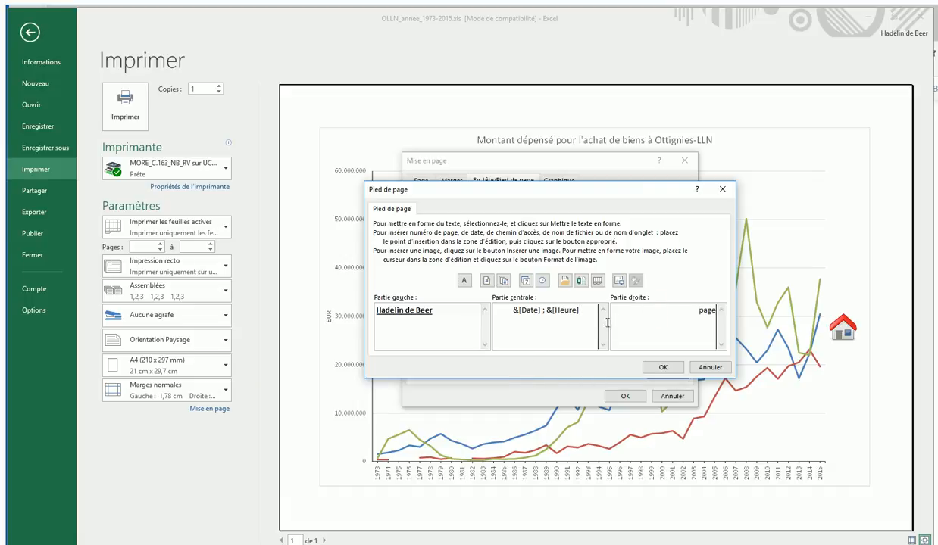
Fill the footer's right section with "page &[Page]" and apply the custom footer to the chart sheet.
left_click(487, 281)
left_click(687, 311)
left_click(662, 366)
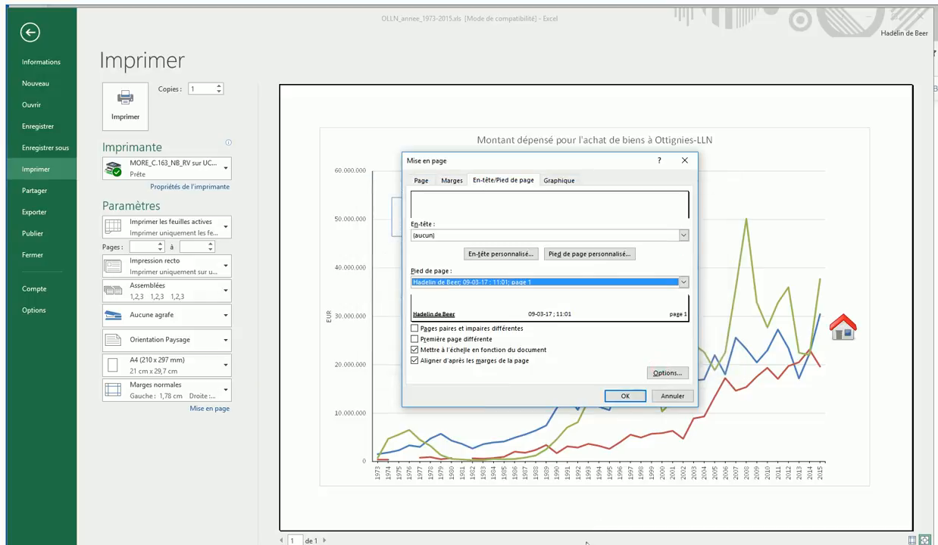
left_click(615, 396)
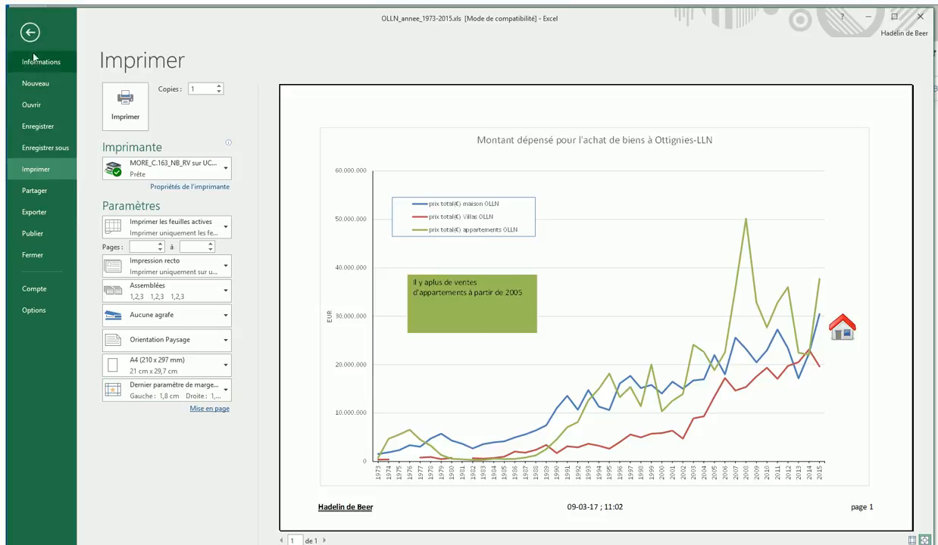
Save a copy of the workbook in the Bureau folder, appending an underscore and the author's initials to the file name OLLN_annee_1973-2015.
left_click(35, 150)
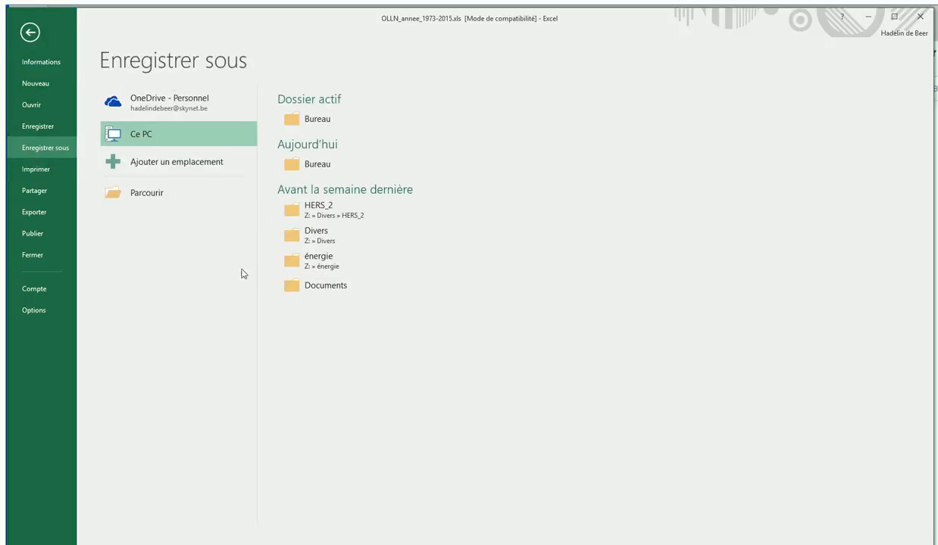
left_click(307, 119)
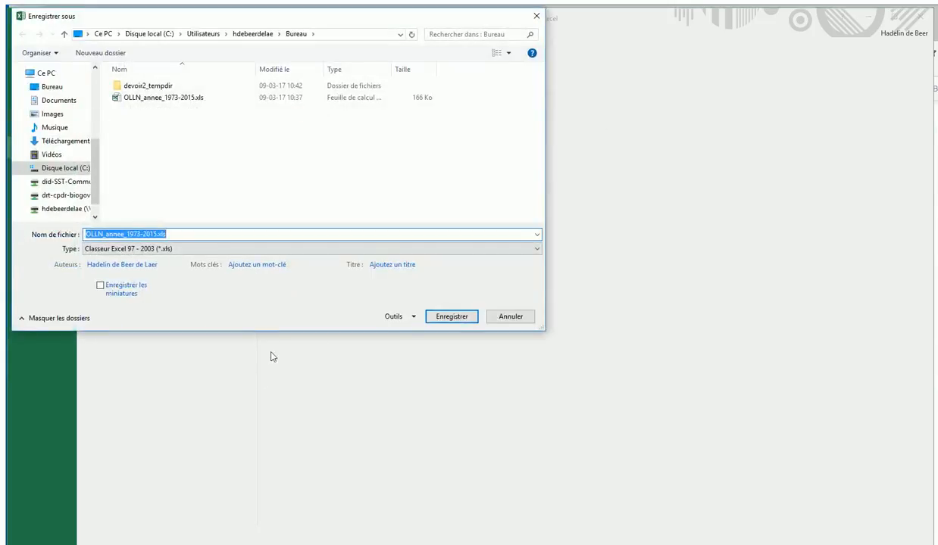
left_click(157, 237)
type("_H")
type("30")
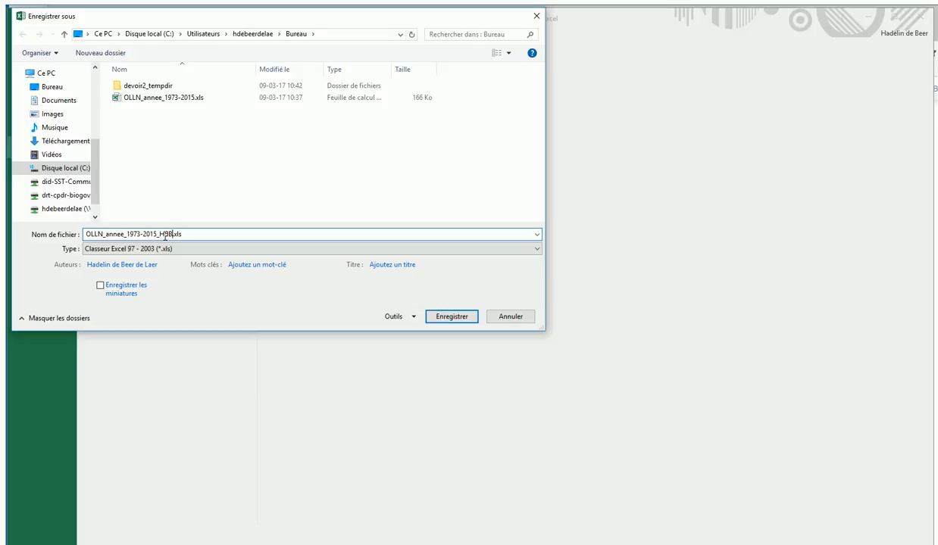
left_click(455, 316)
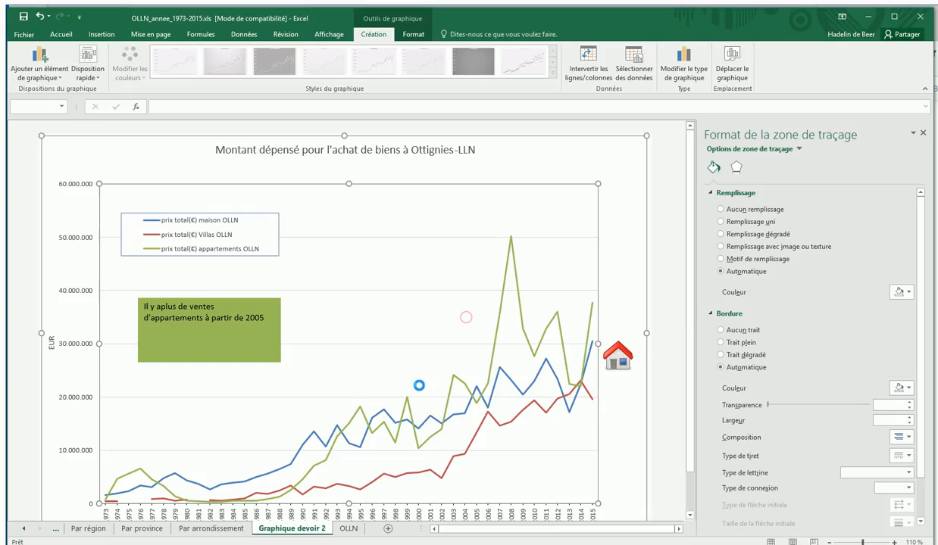